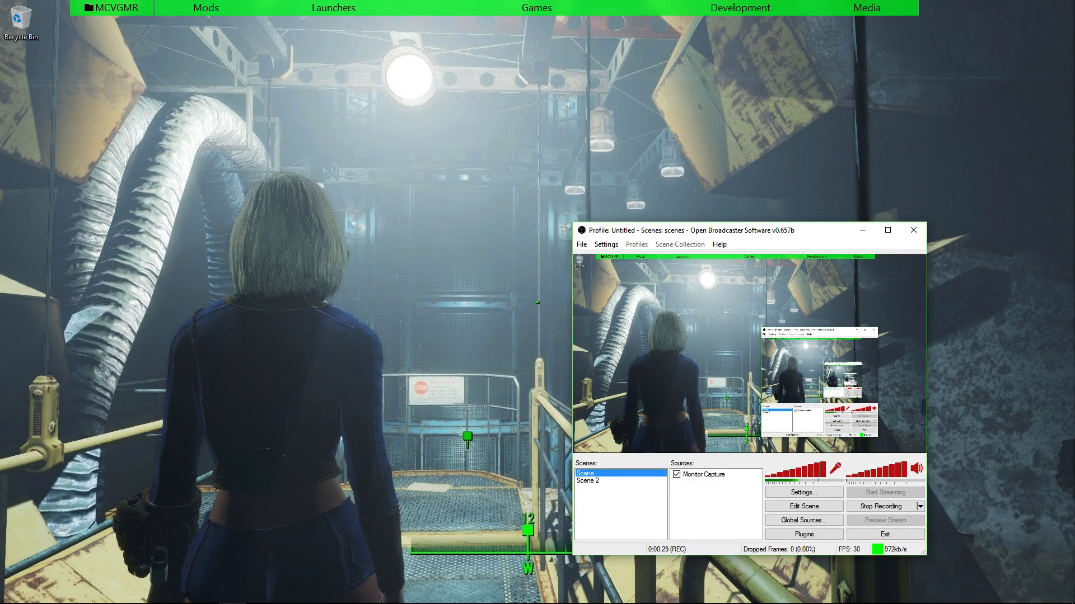
- Launch FL Studio 12 from the Development shortcuts on the desktop
mouse_move(739, 8)
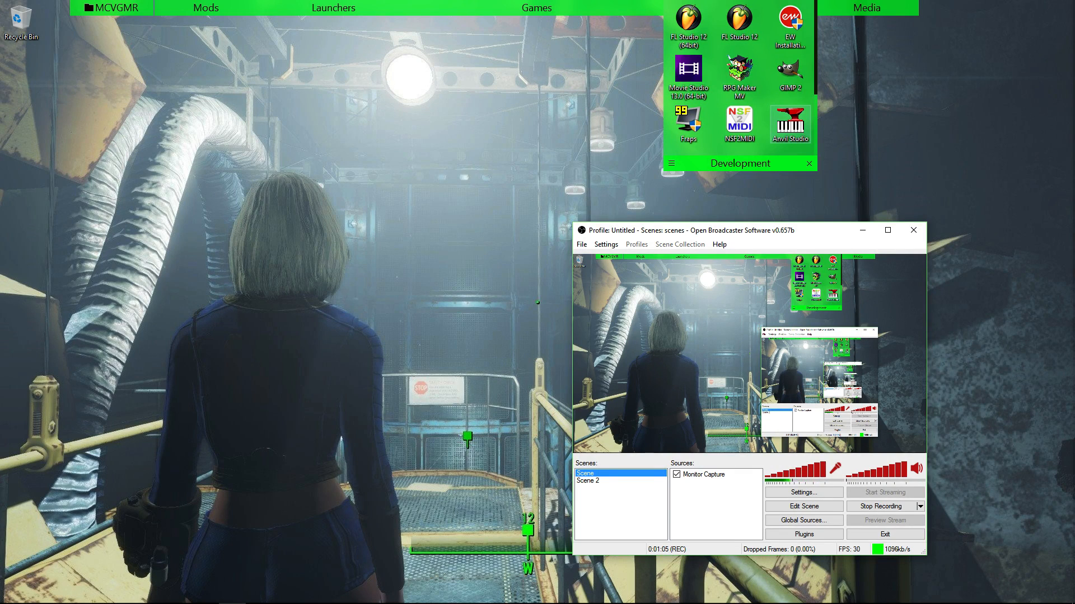
scroll(739, 84, down, 2)
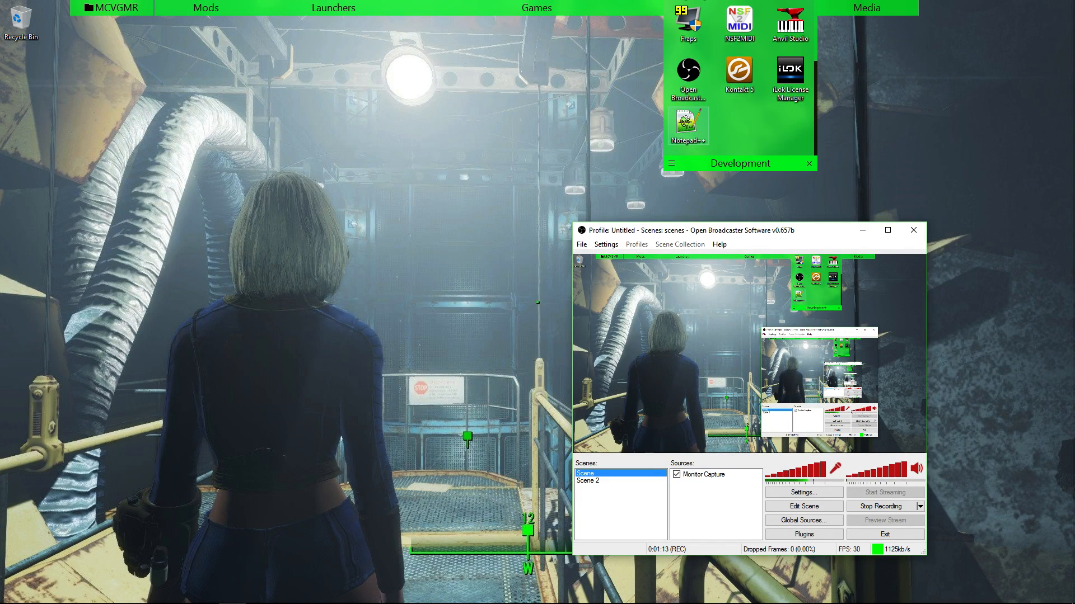
scroll(740, 25, up, 2)
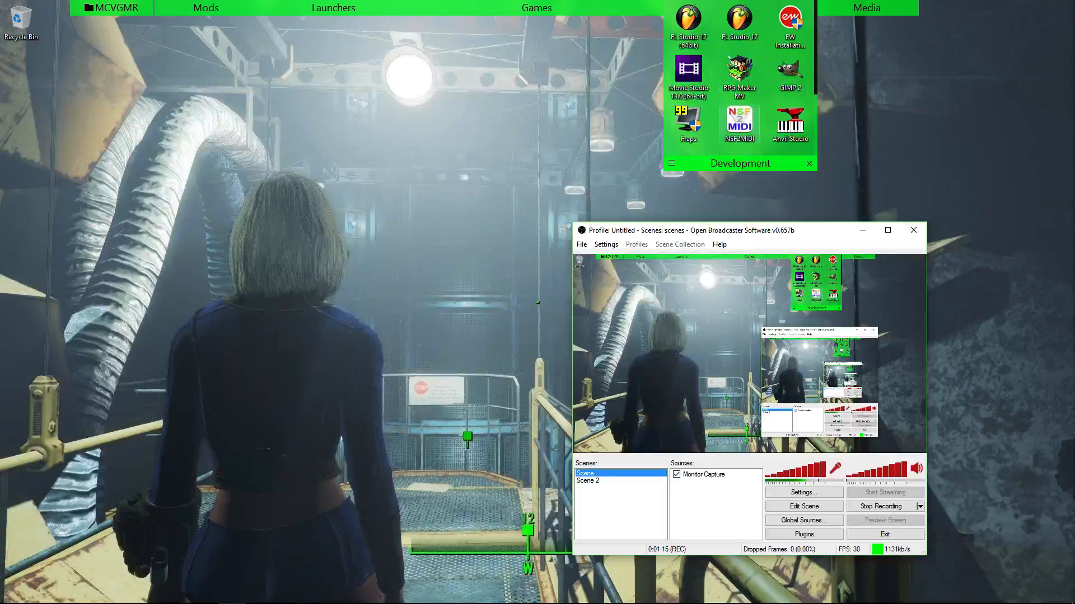
double_click(740, 22)
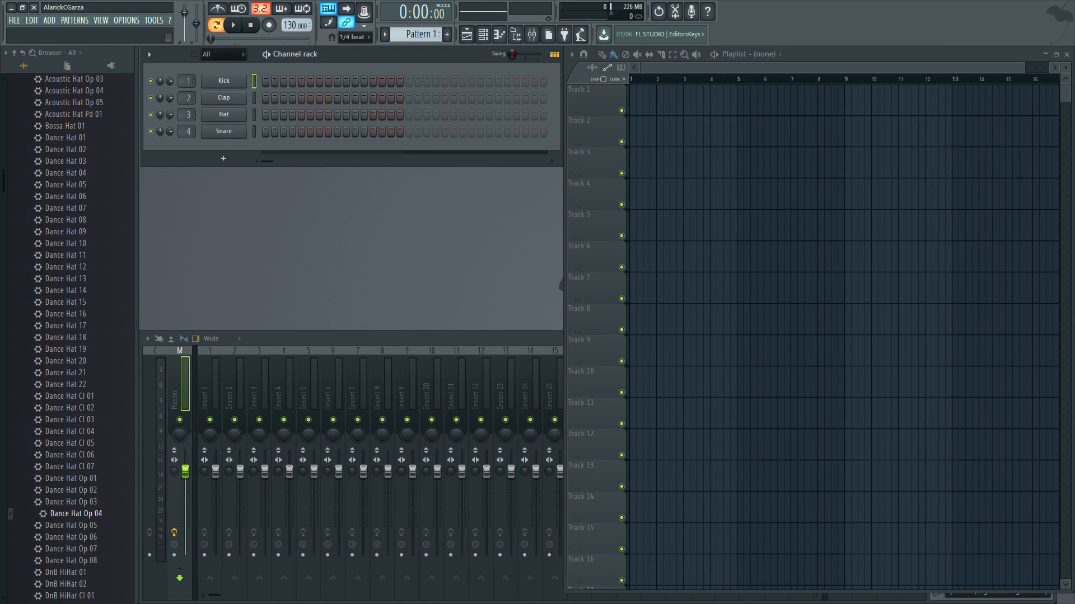
- Find the Soundfonts folder in the browser and expand its 014 VG Sounds subfolder
scroll(61, 232, down, 10)
scroll(60, 232, up, 12)
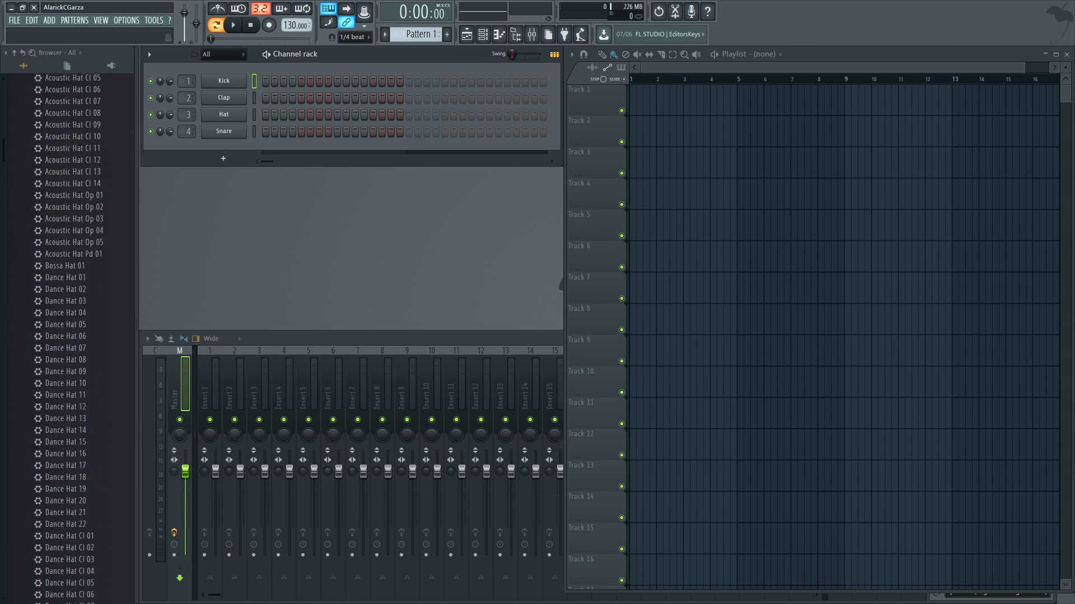
scroll(63, 255, up, 6)
click(63, 254)
scroll(56, 400, down, 8)
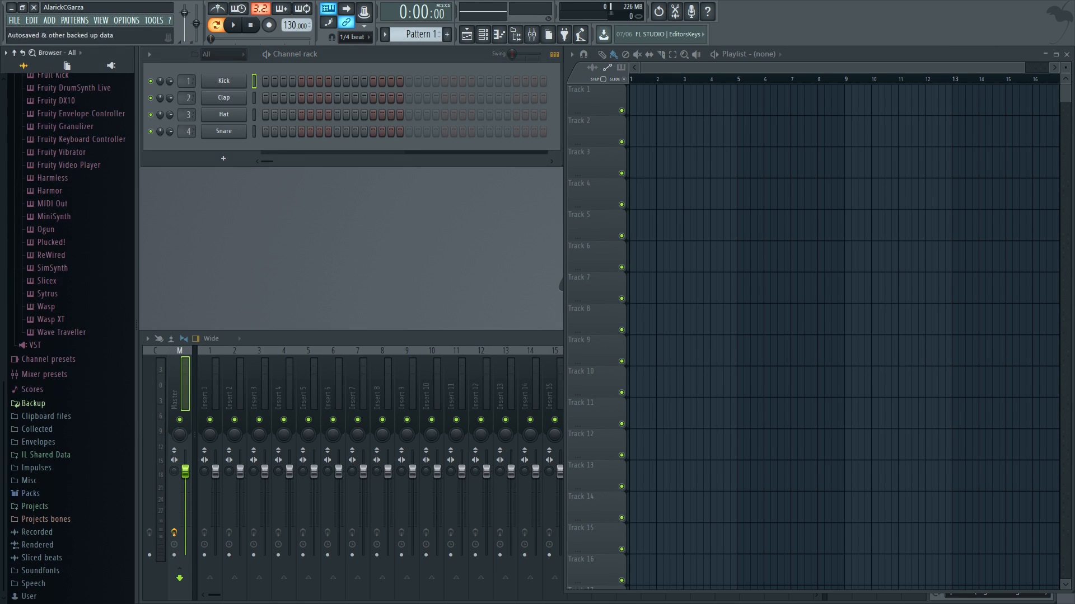
click(40, 570)
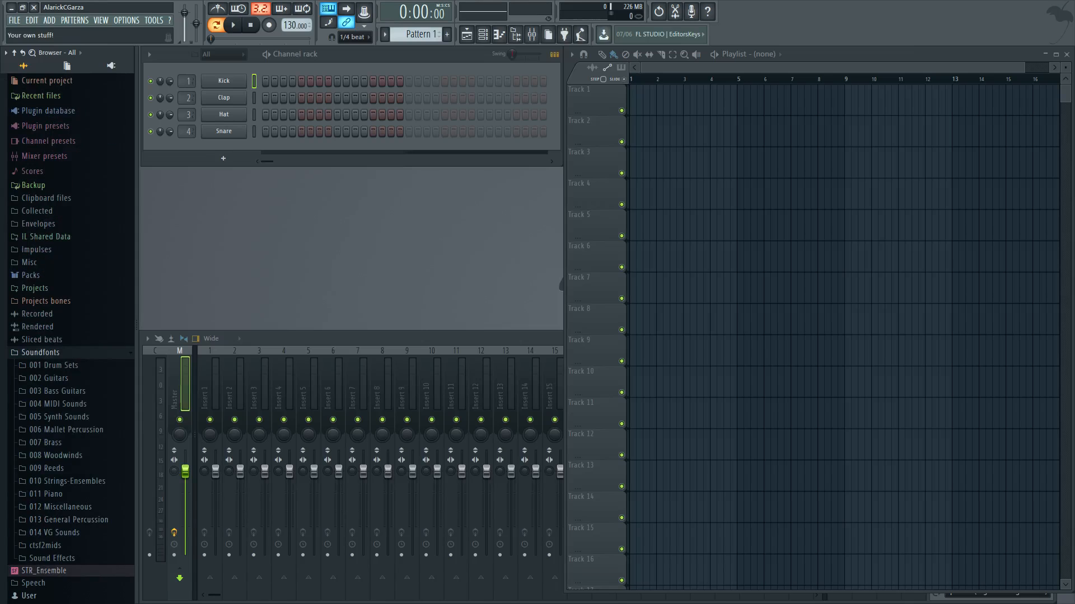
click(54, 532)
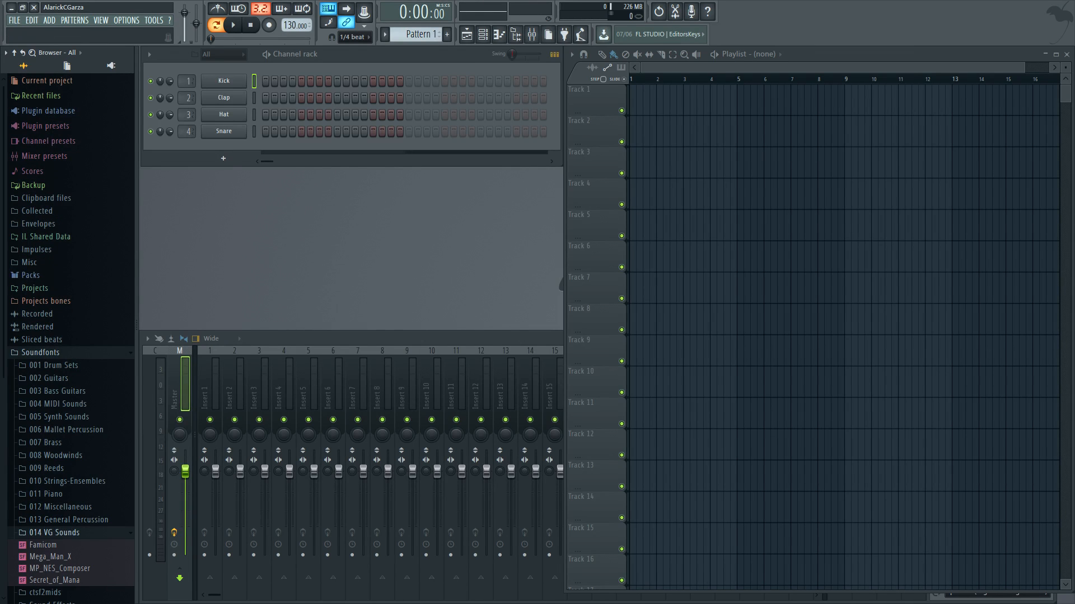
- Add three channels loaded with the Famicom soundfont below Snare in the channel rack
drag(43, 545, 224, 176)
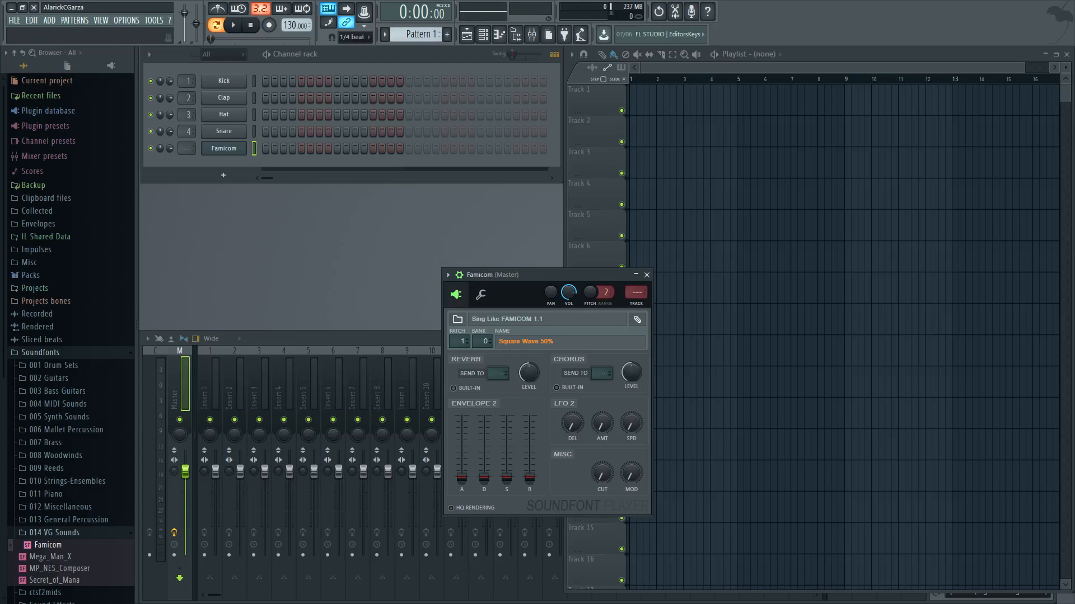
drag(43, 545, 224, 178)
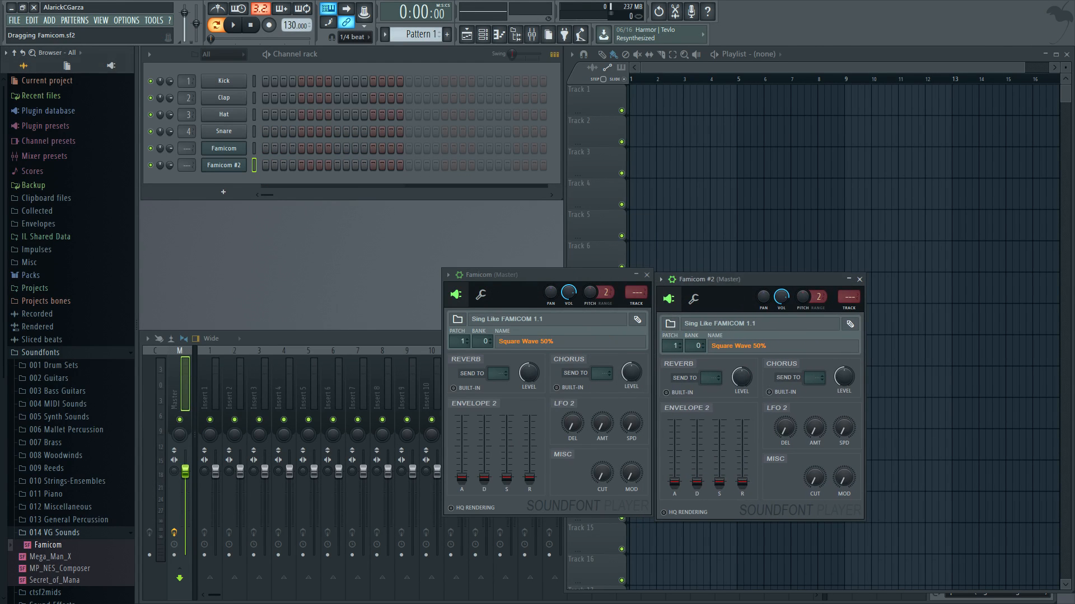
drag(240, 400, 203, 205)
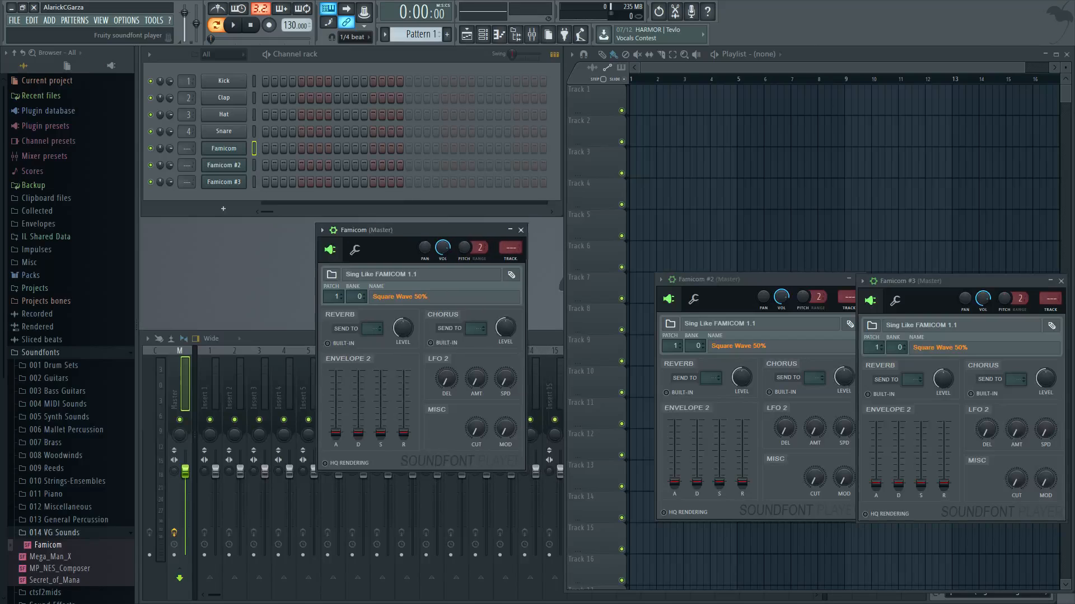
- Set the first Famicom channel's patch to Square Wave 25%, raise its Envelope 2 decay and audition it
click(446, 297)
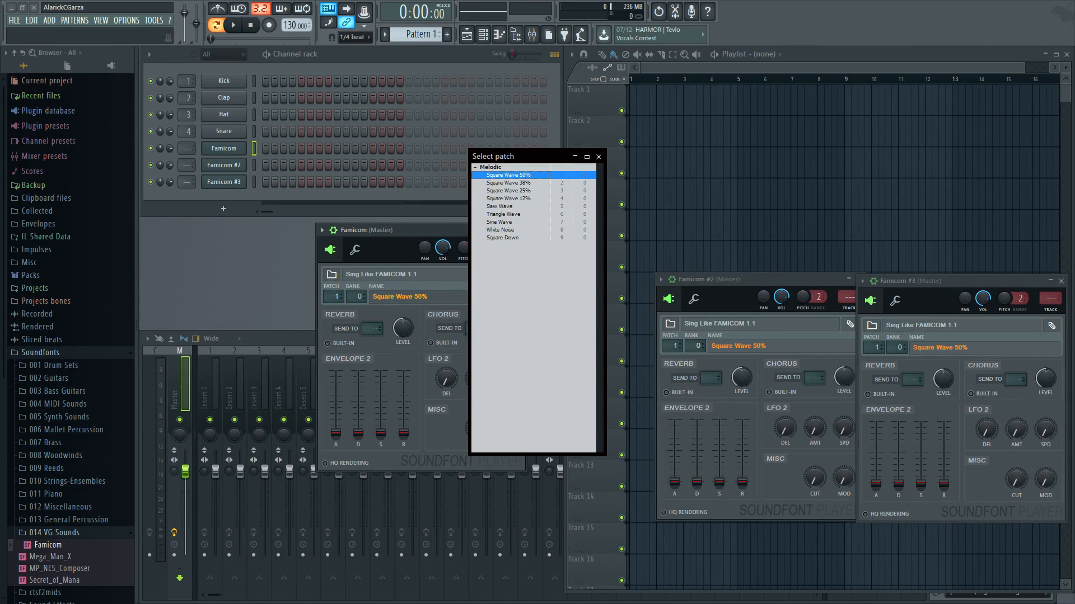
double_click(508, 191)
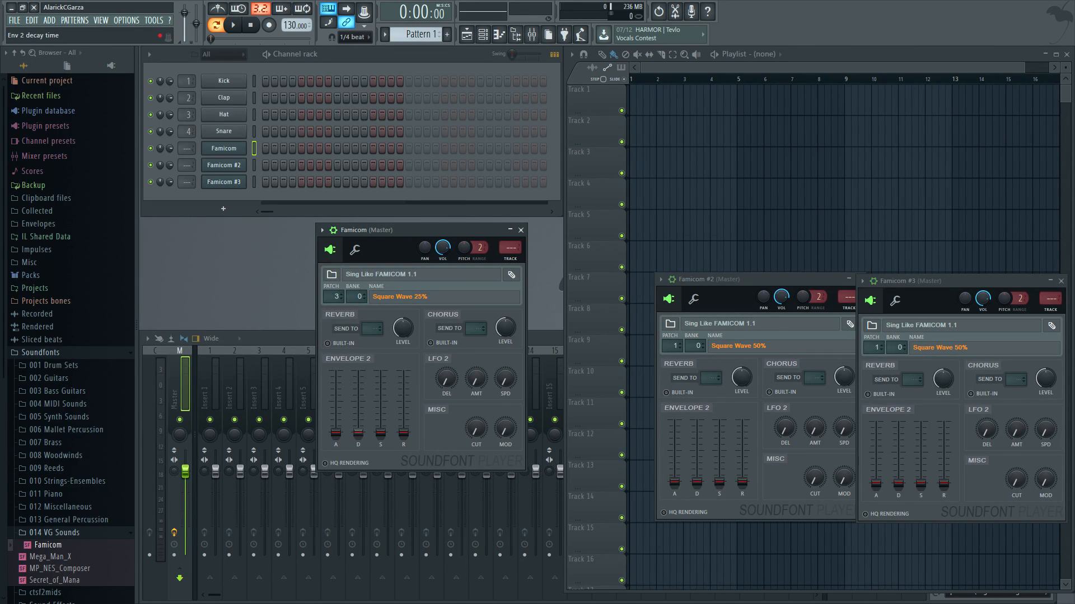
drag(359, 433, 358, 415)
key(q)
key(q)
- Raise the first Famicom channel's Envelope 2 sustain slightly and audition the sound with repeated test notes
drag(336, 433, 335, 432)
key(q)
key(q)
drag(381, 432, 381, 423)
key(x)
key(x)
key(x)
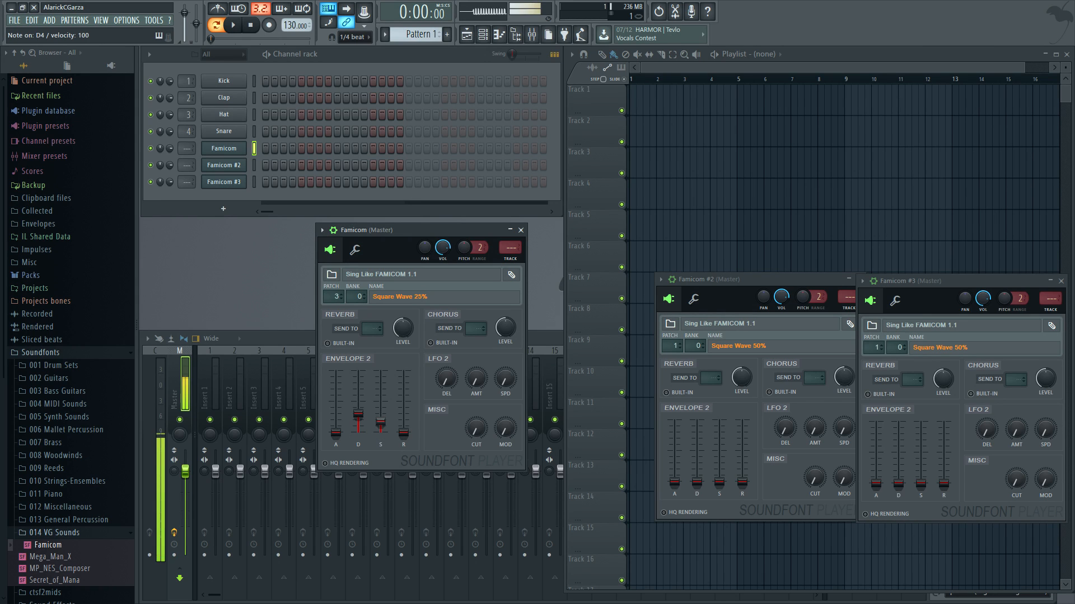
key(x)
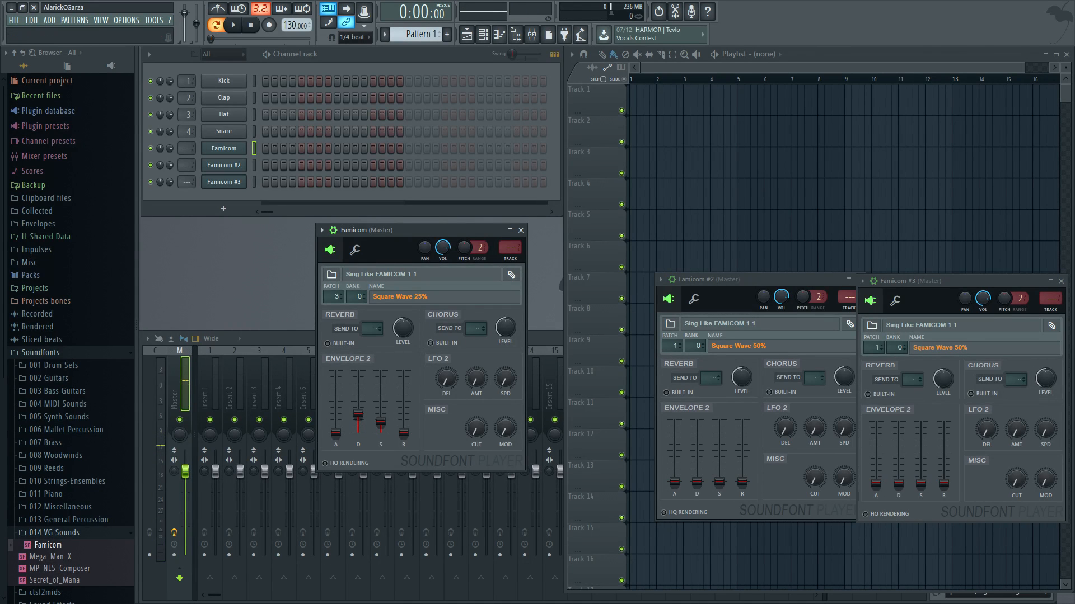
- Set Famicom #2 to the Square Wave 12% patch and raise its Envelope 2 decay and sustain slightly
click(750, 346)
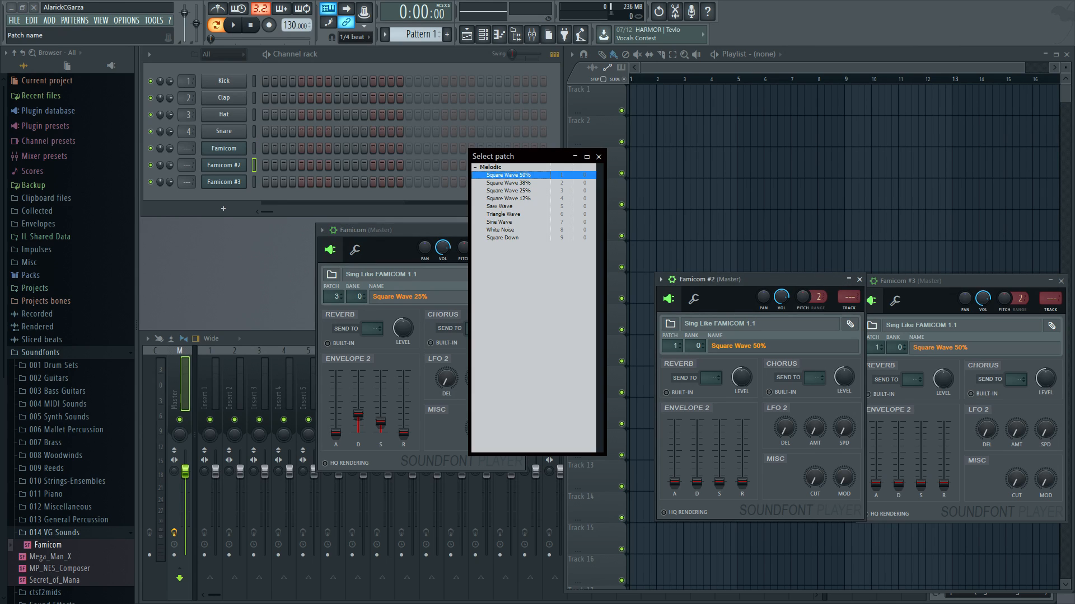
double_click(511, 191)
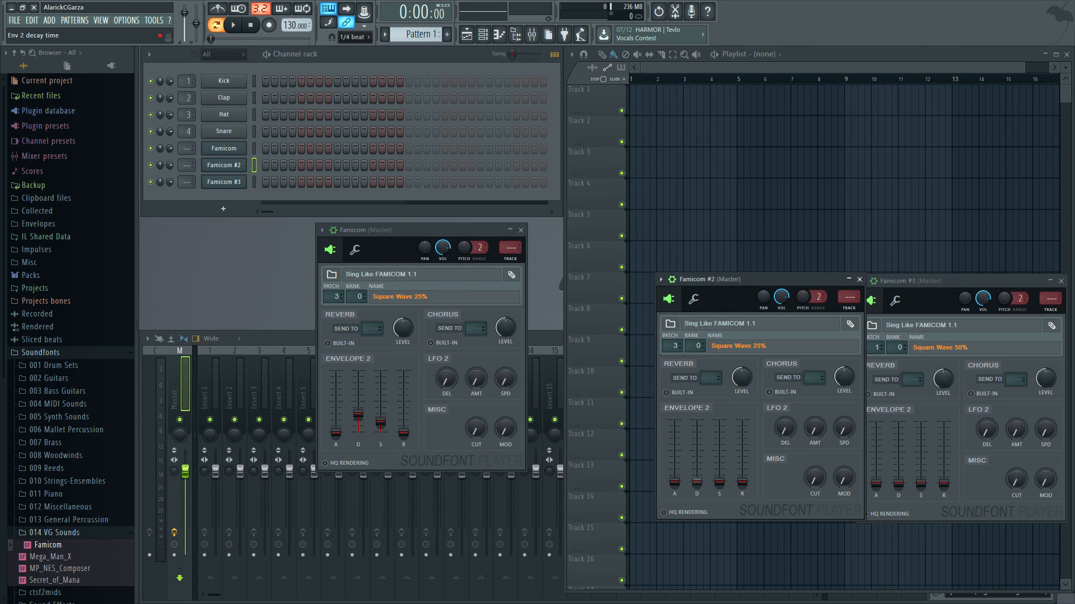
drag(696, 483, 719, 470)
click(750, 346)
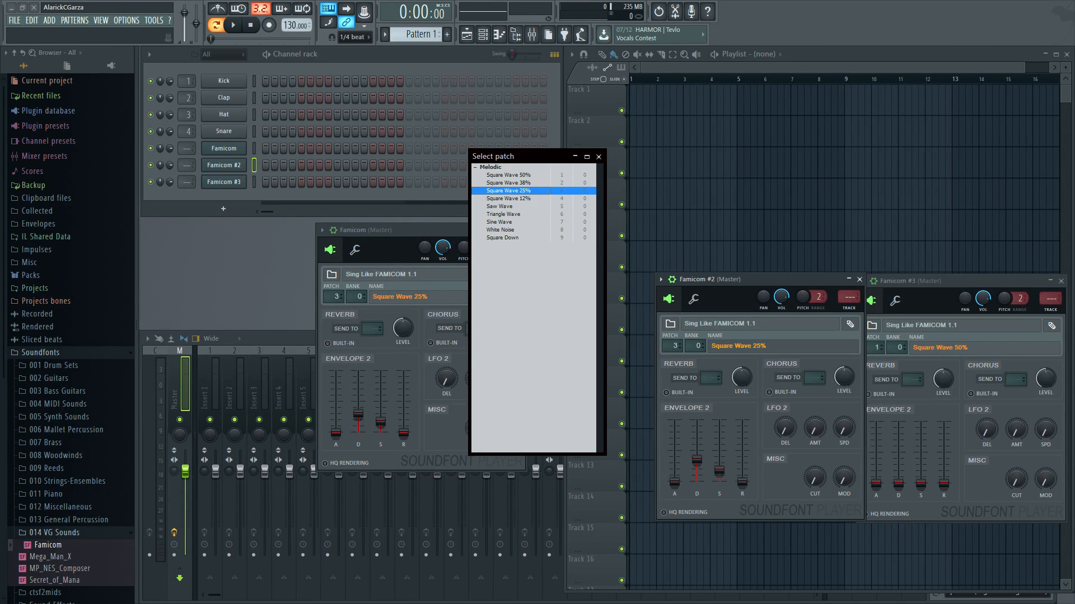
double_click(508, 199)
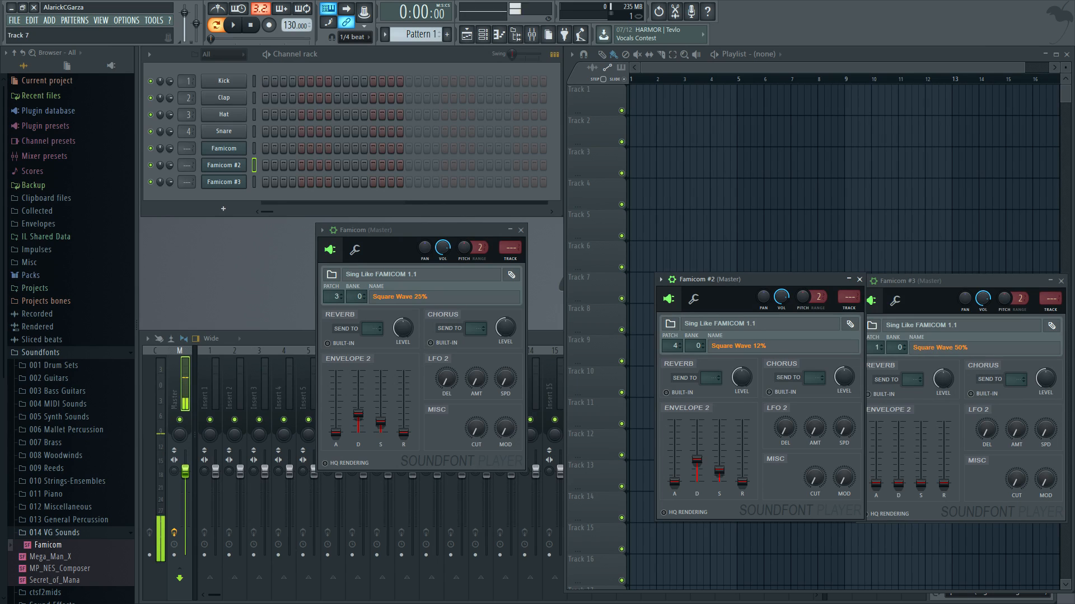
drag(697, 460, 697, 463)
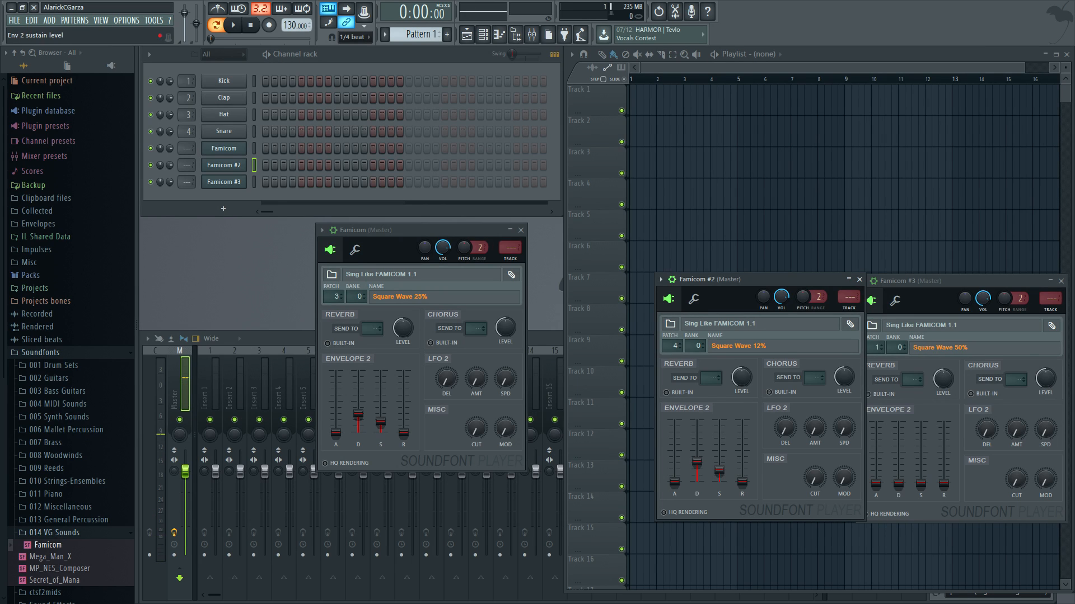
- Set Famicom #3 to the Triangle Wave patch and audition it with a test note
click(940, 348)
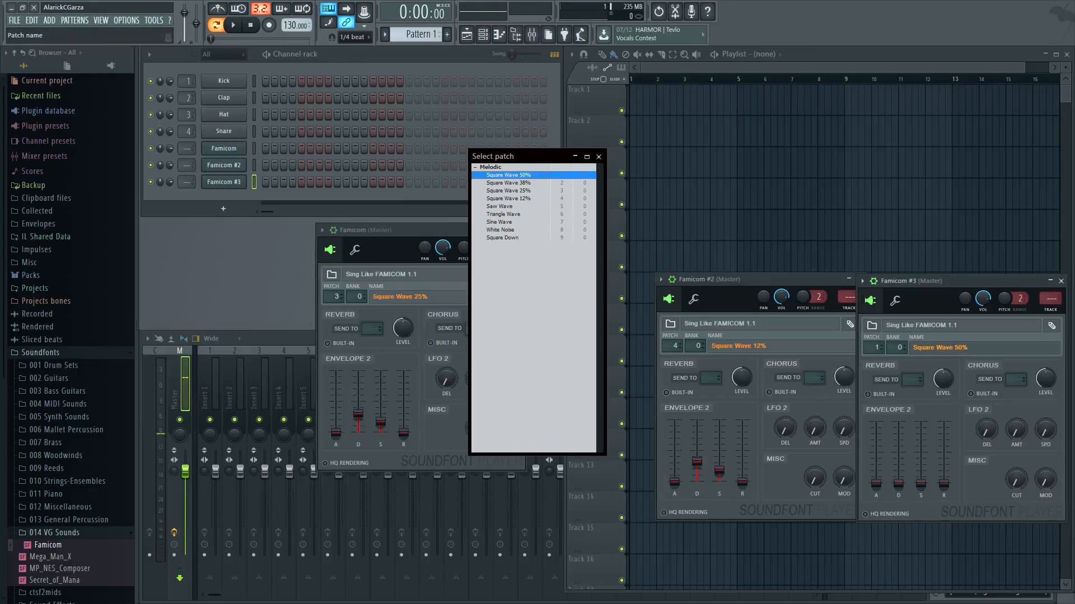
double_click(503, 214)
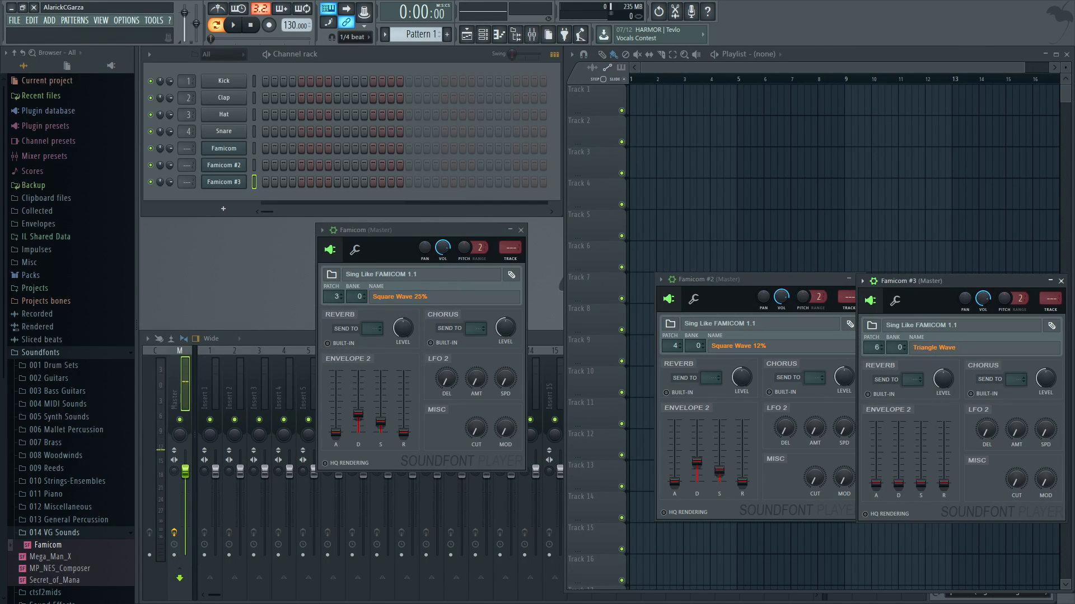
key(q)
- Open the first Famicom channel's piano roll and place an A4 note at the start of bar 1 followed by E5
right_click(244, 148)
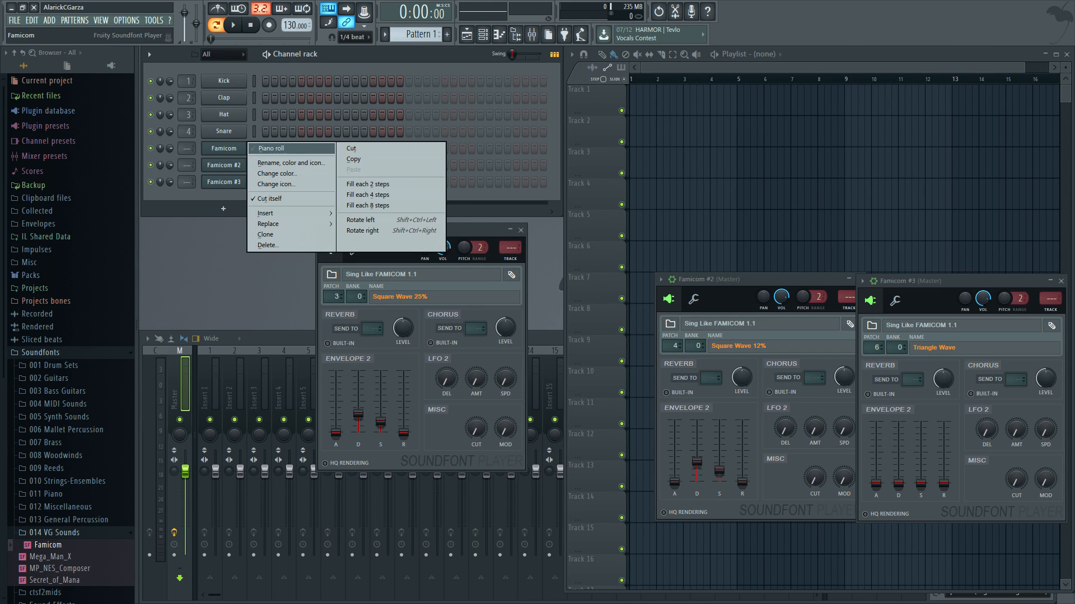
click(271, 148)
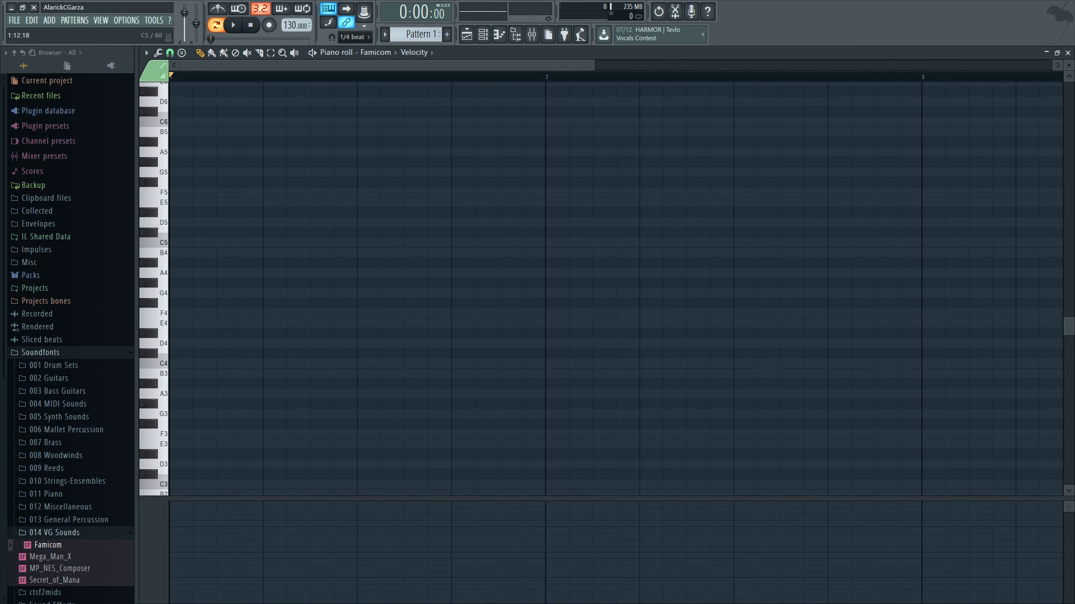
scroll(445, 243, down, 4)
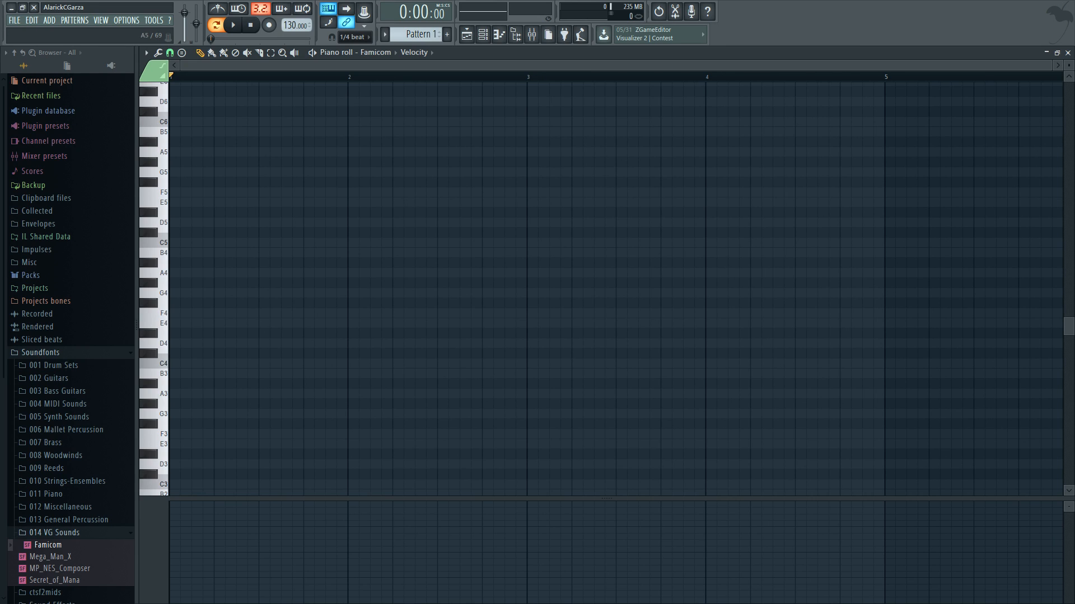
scroll(616, 285, up, 3)
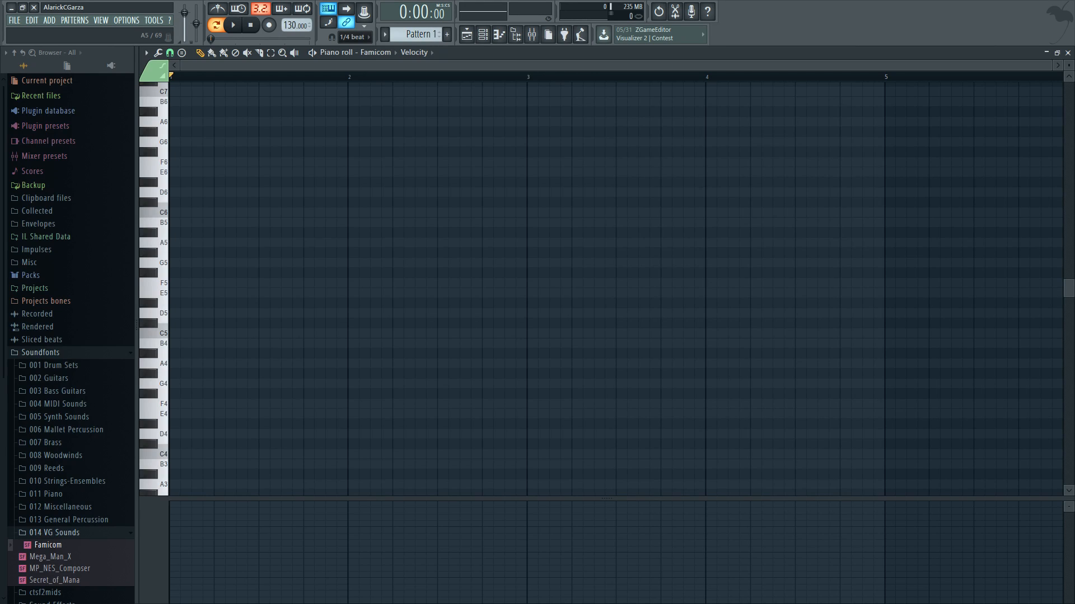
click(154, 244)
click(178, 364)
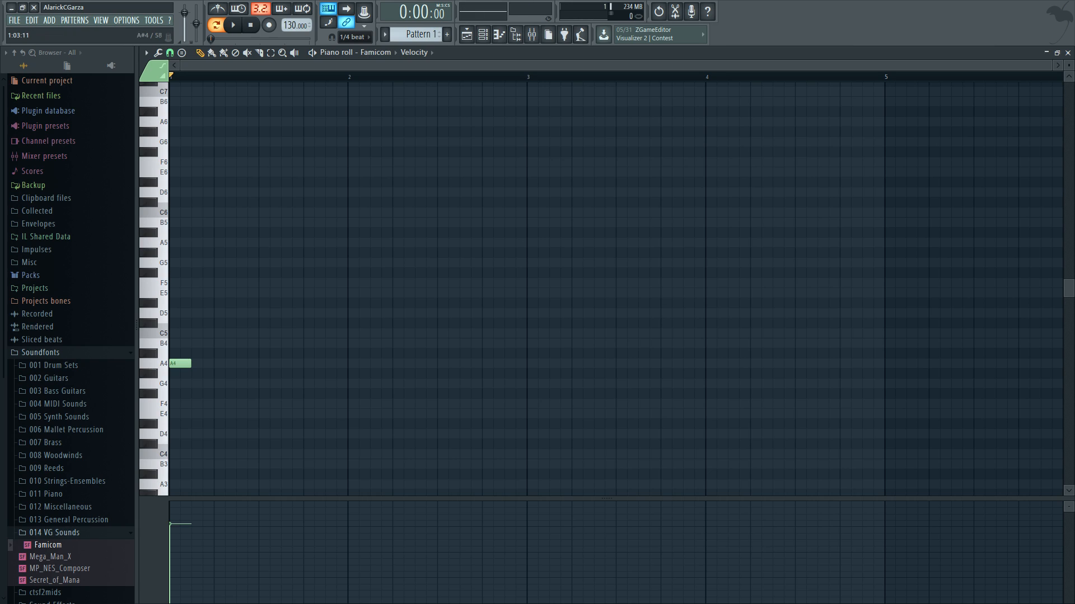
click(202, 293)
- Audition candidate pitches, add a four-step C5 note directly after E5, and play the pattern
click(154, 333)
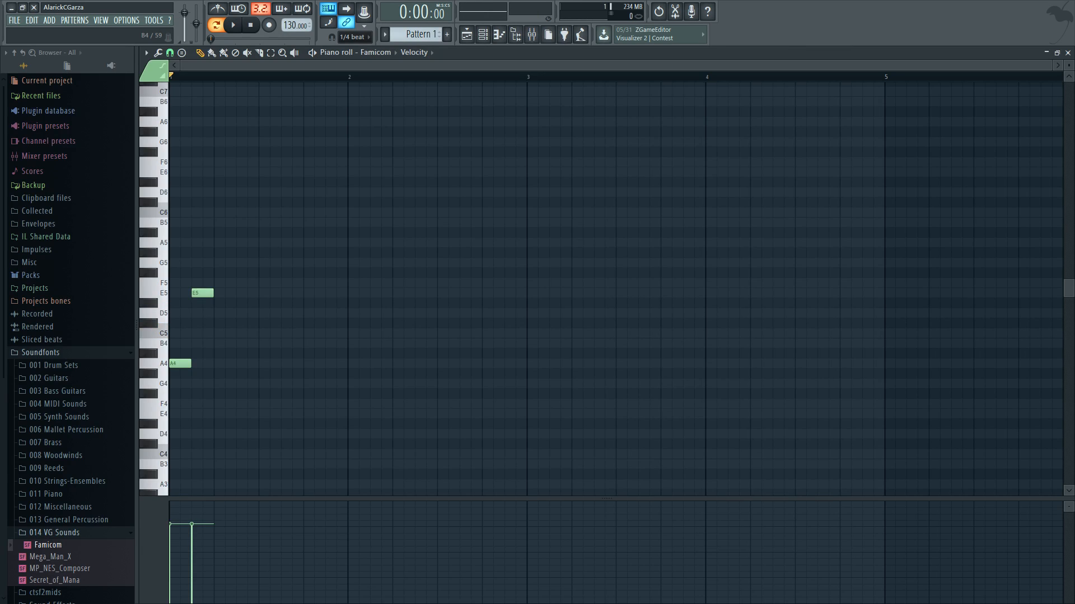
click(154, 293)
click(154, 312)
click(153, 343)
click(220, 334)
drag(235, 334, 258, 334)
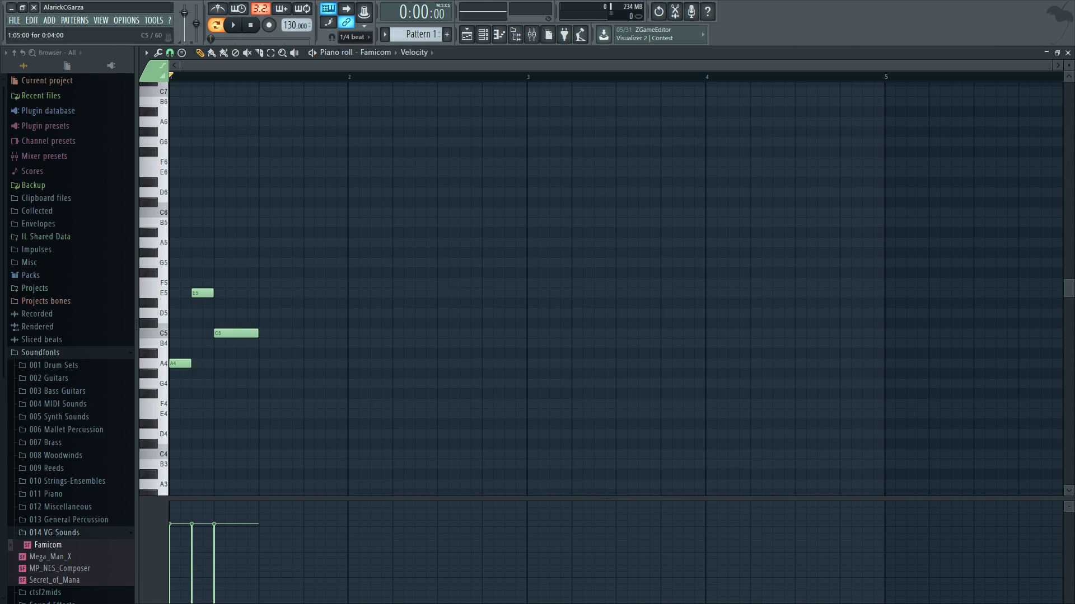
key(space)
key(space)
- Delete the C5, E5 and A4 notes from the first Famicom channel's piano roll
right_click(229, 334)
right_click(203, 293)
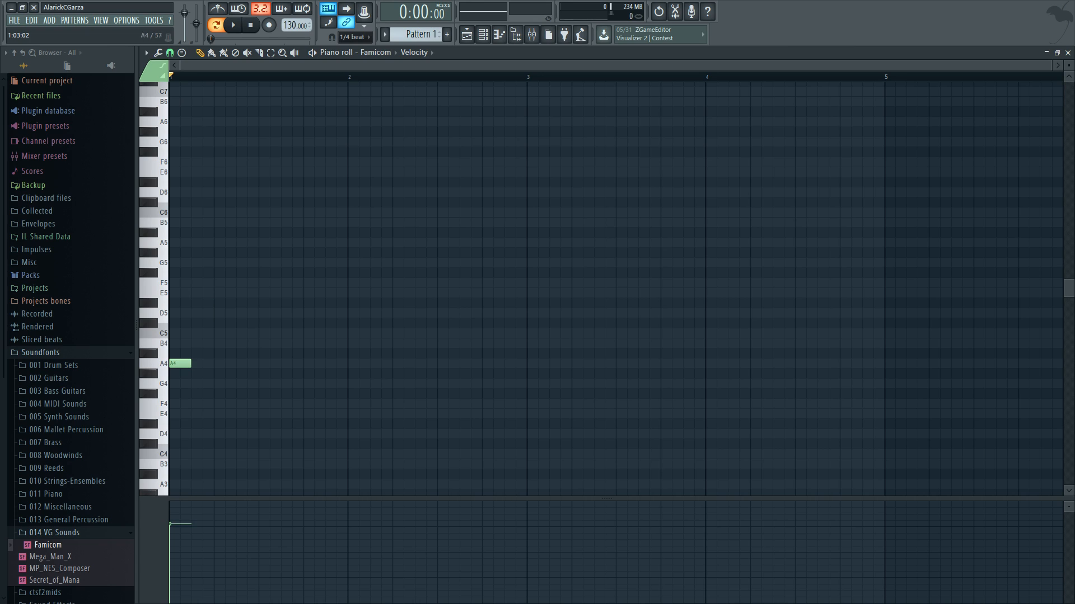
right_click(180, 363)
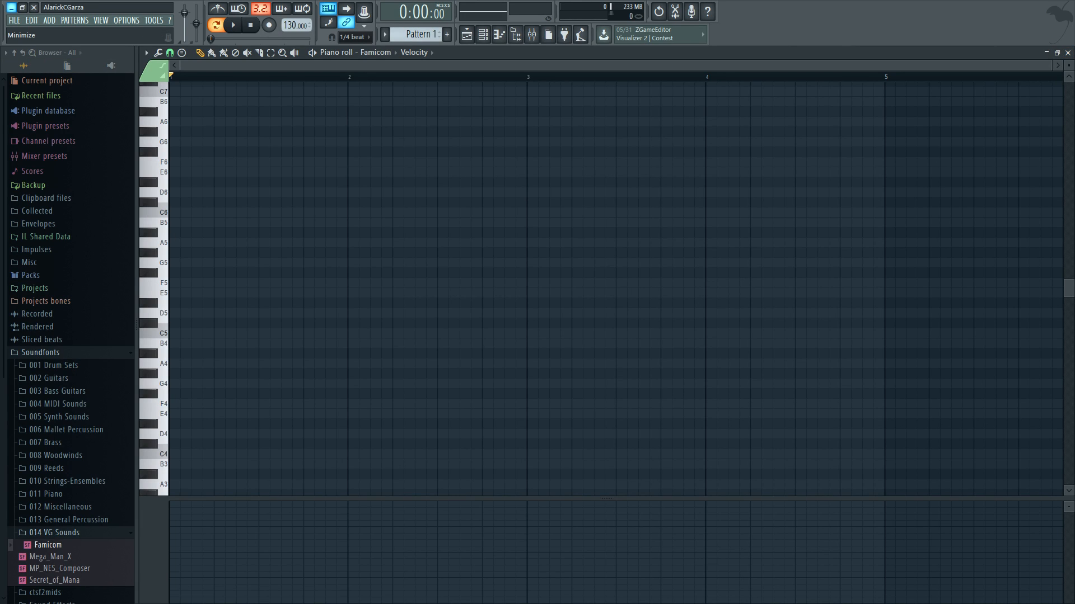
- Minimize FL Studio, launch NSF2MIDI from the desktop's Development group, and move its window nearer the middle of the screen
click(11, 8)
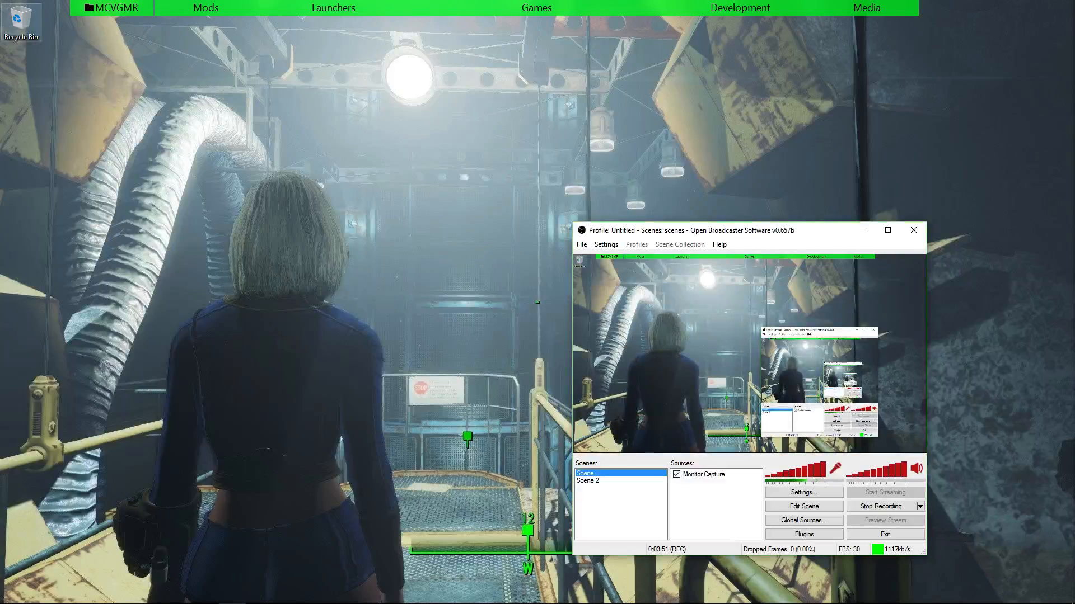
mouse_move(740, 8)
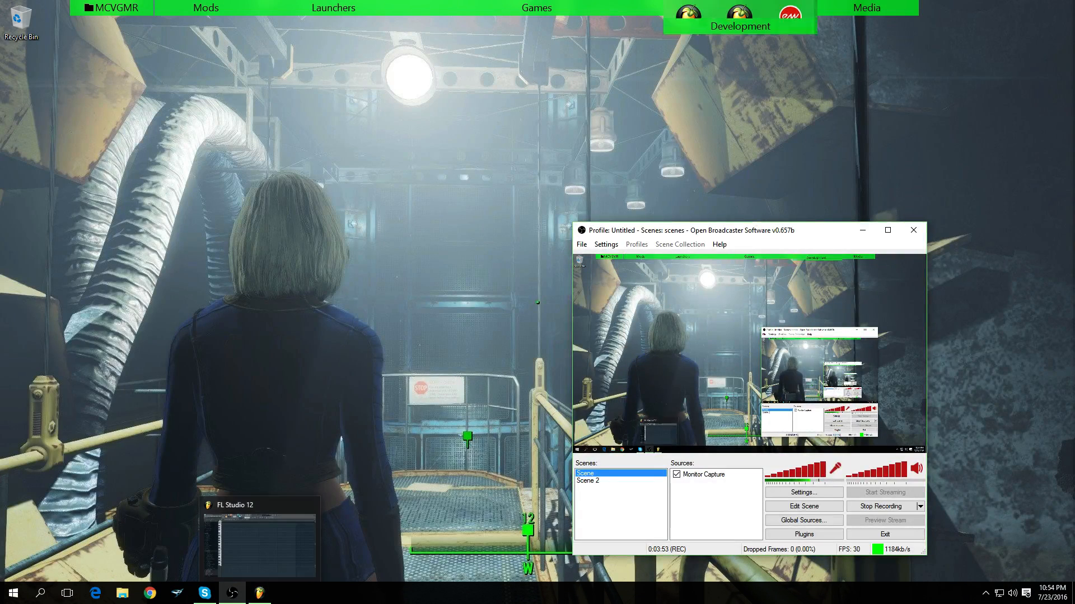
double_click(739, 120)
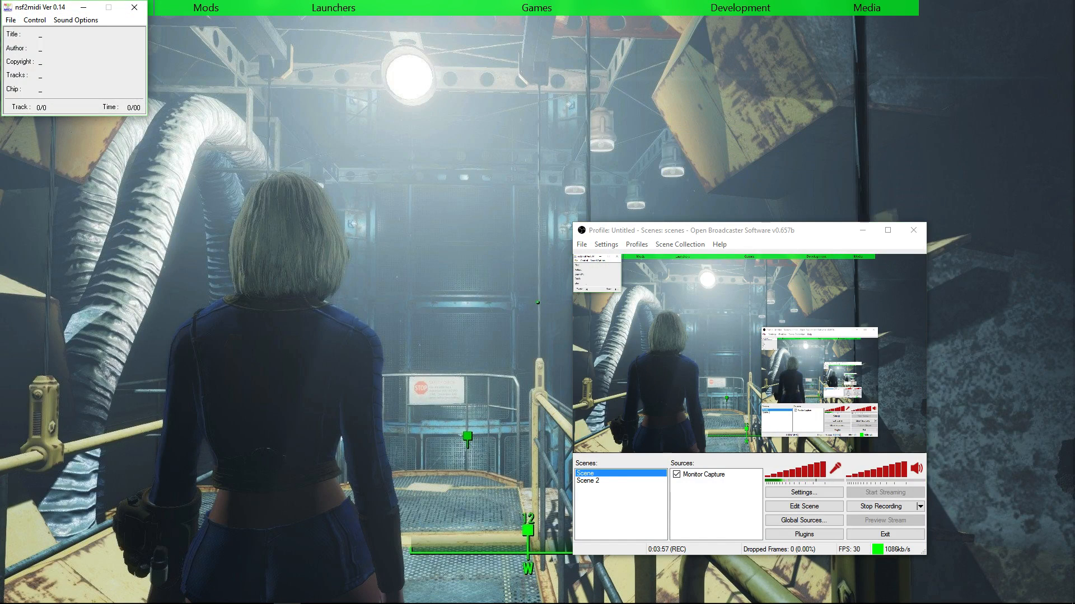
drag(42, 8, 377, 148)
- Open the file Guardian Legend, The [Guardic Gaiden].nsf from the NSF Files folder
click(345, 160)
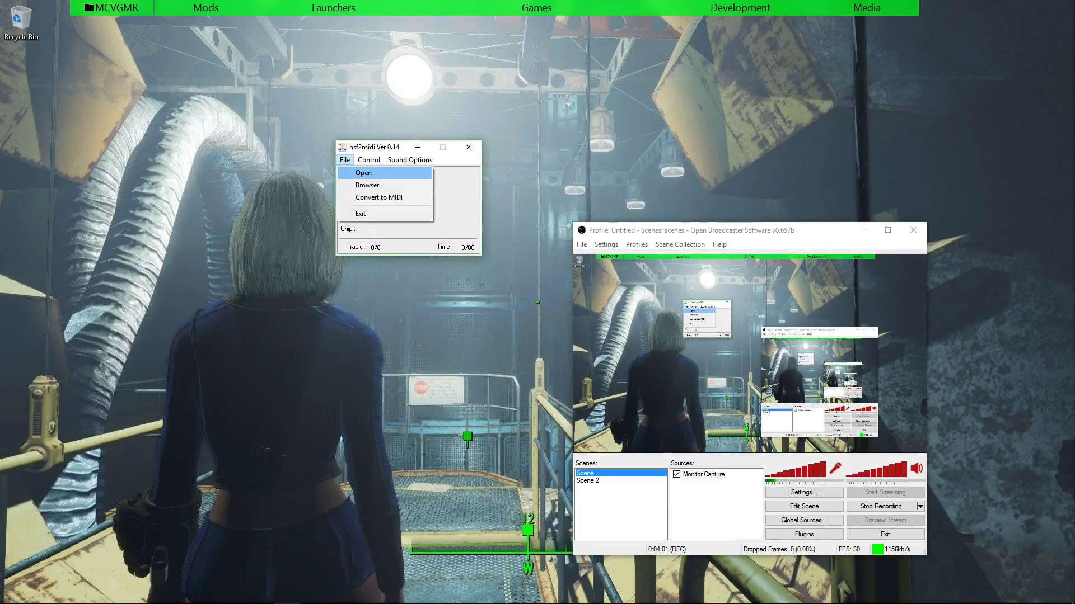
click(364, 173)
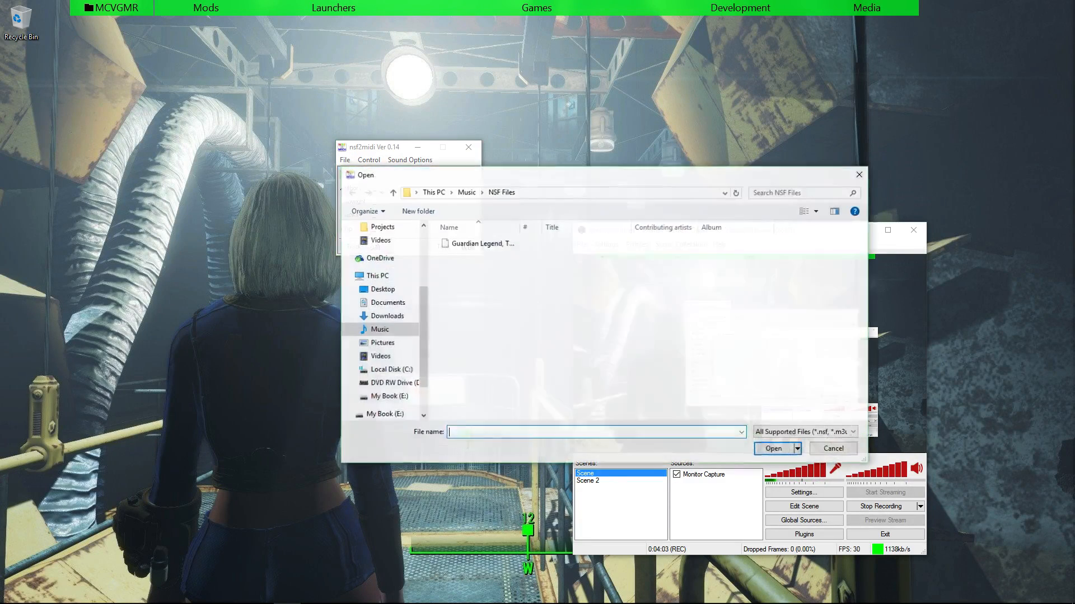
click(482, 244)
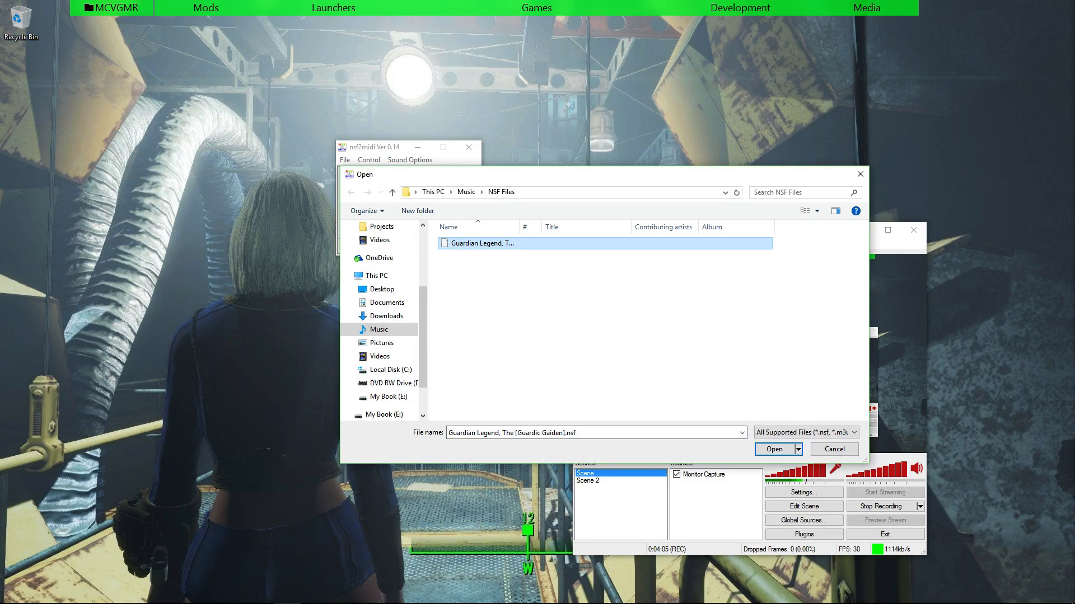
click(774, 449)
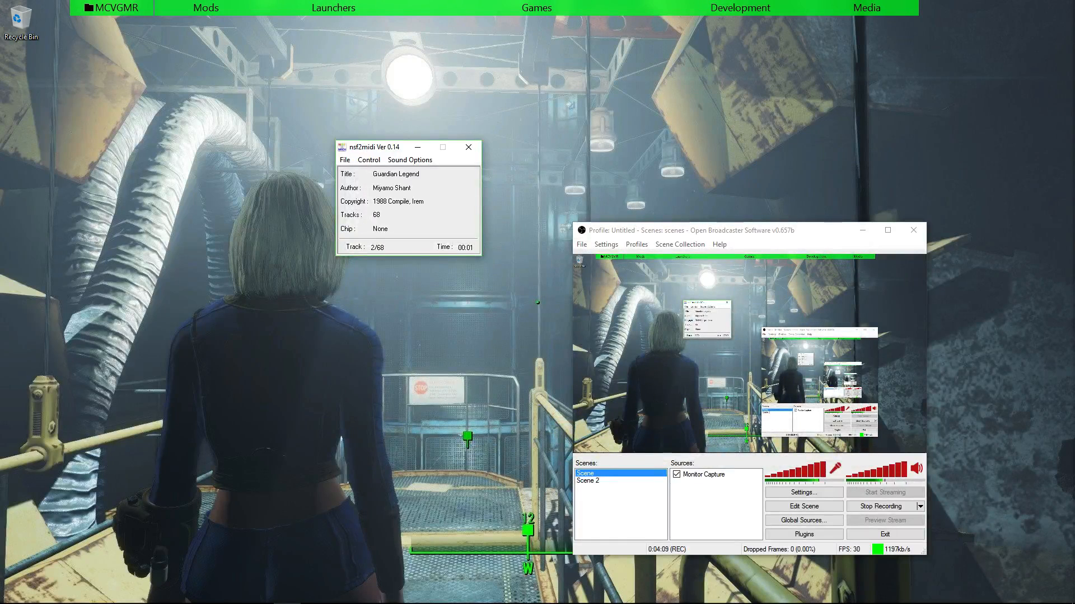
- Advance through the Guardian Legend tracks one at a time until track 21 plays
click(410, 160)
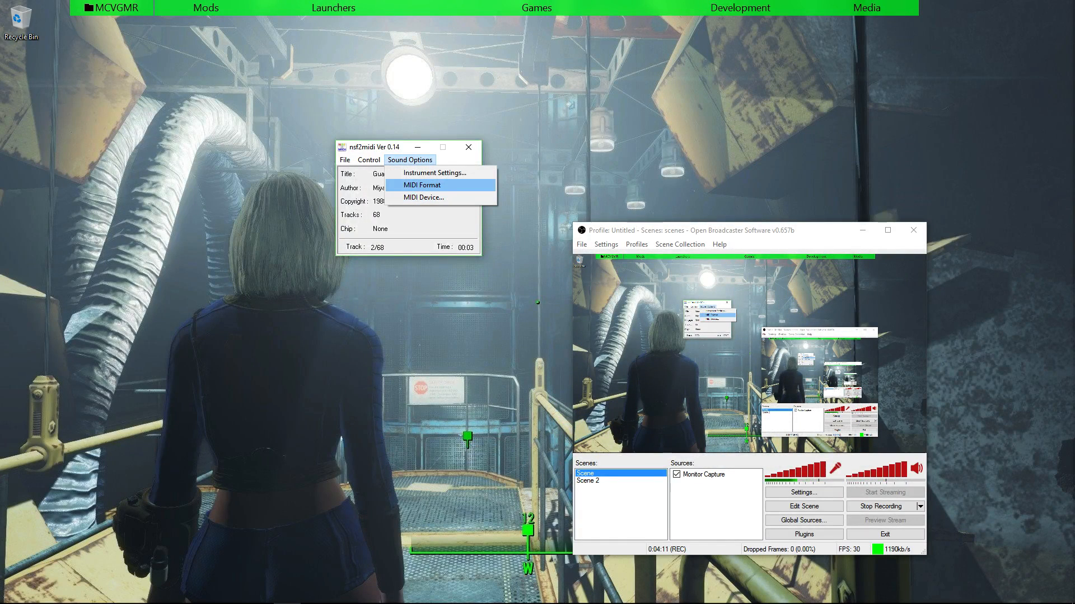
mouse_move(368, 160)
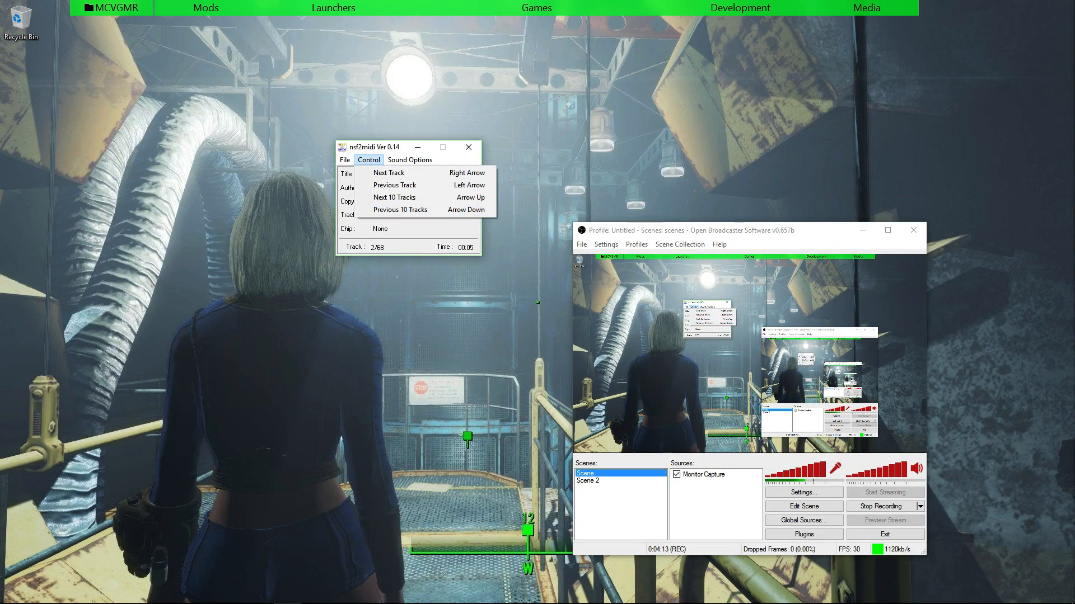
click(388, 173)
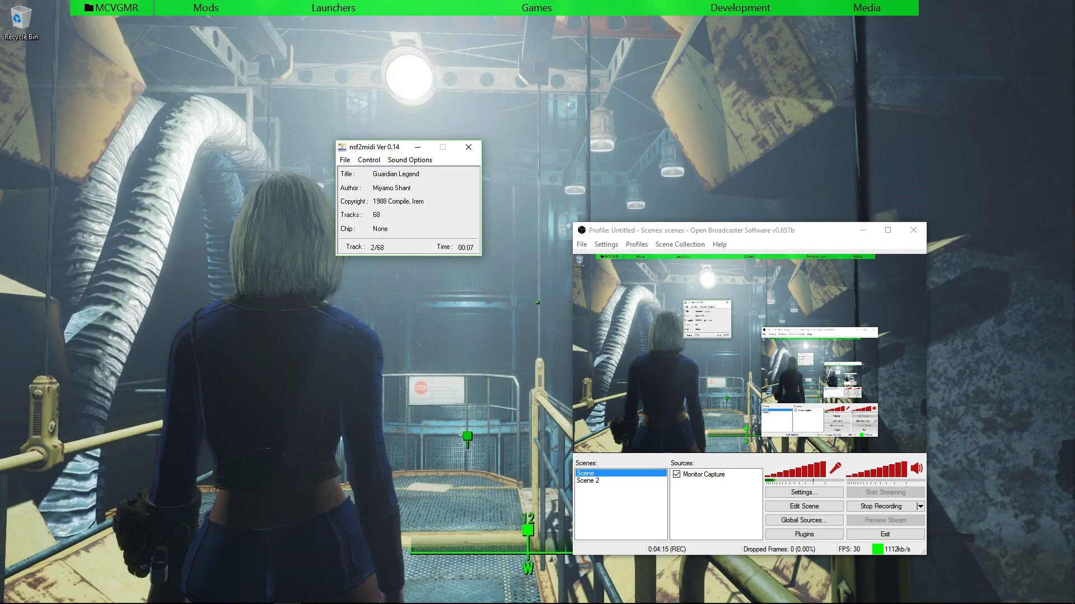
click(368, 160)
click(389, 173)
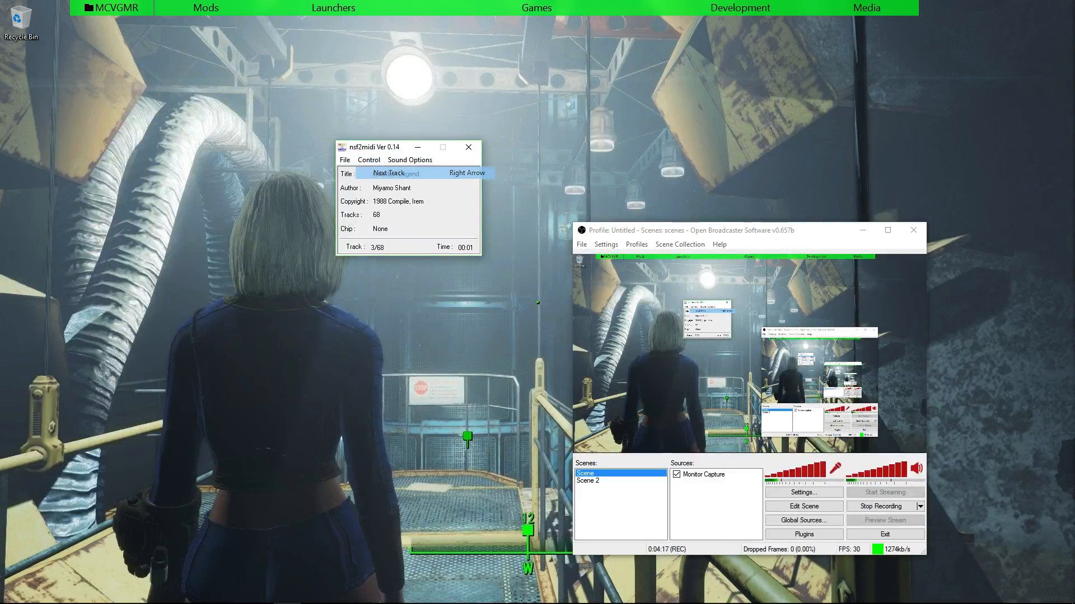
click(369, 160)
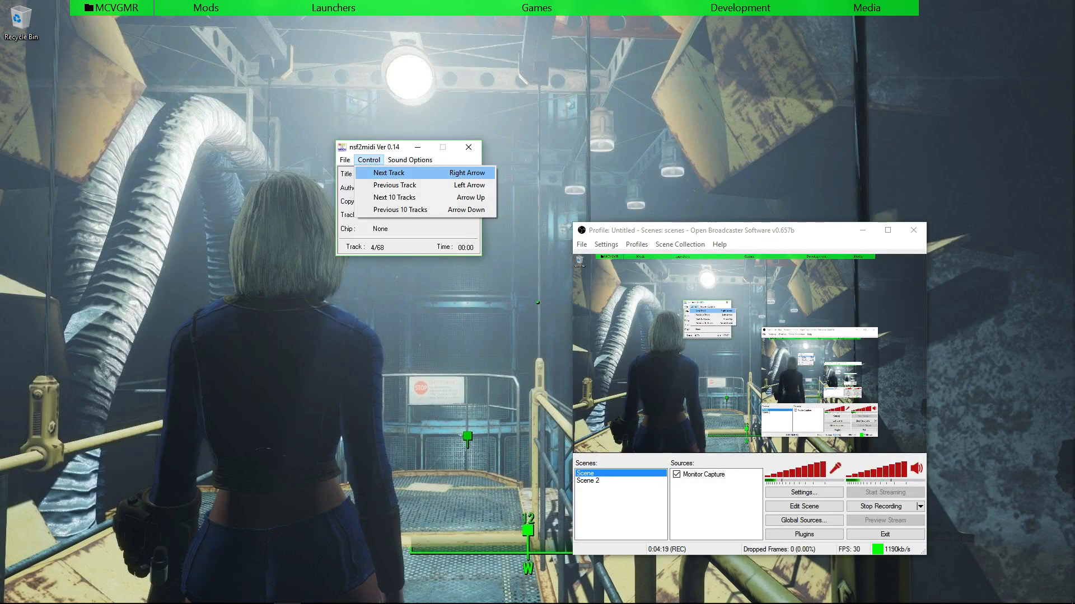
click(388, 173)
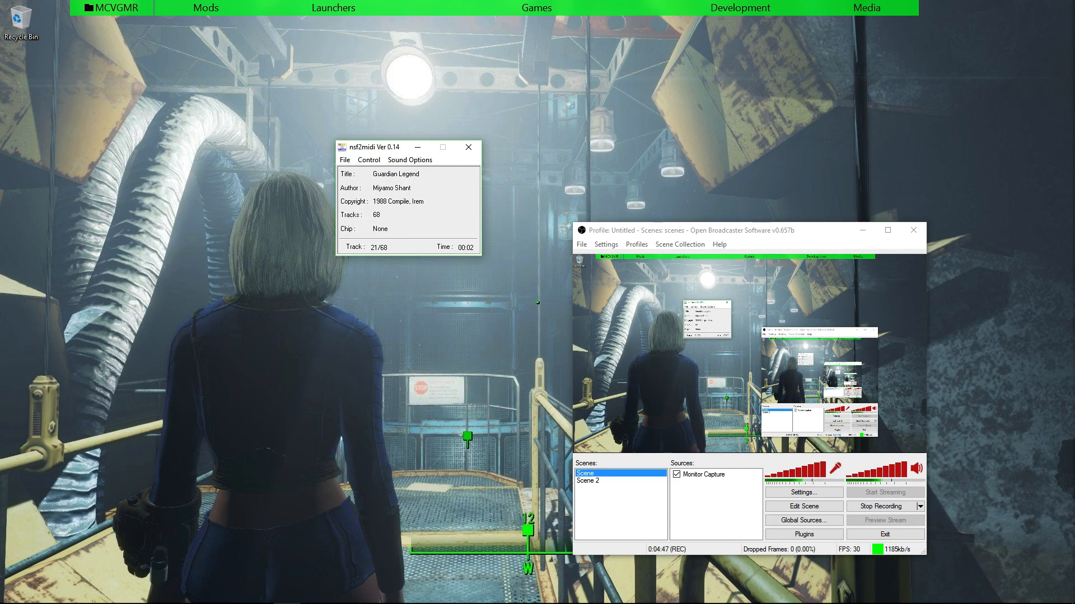
- Open the MIDI instrument settings and set the Square 1 instrument to 82 Lead2(sawtooth)
click(410, 160)
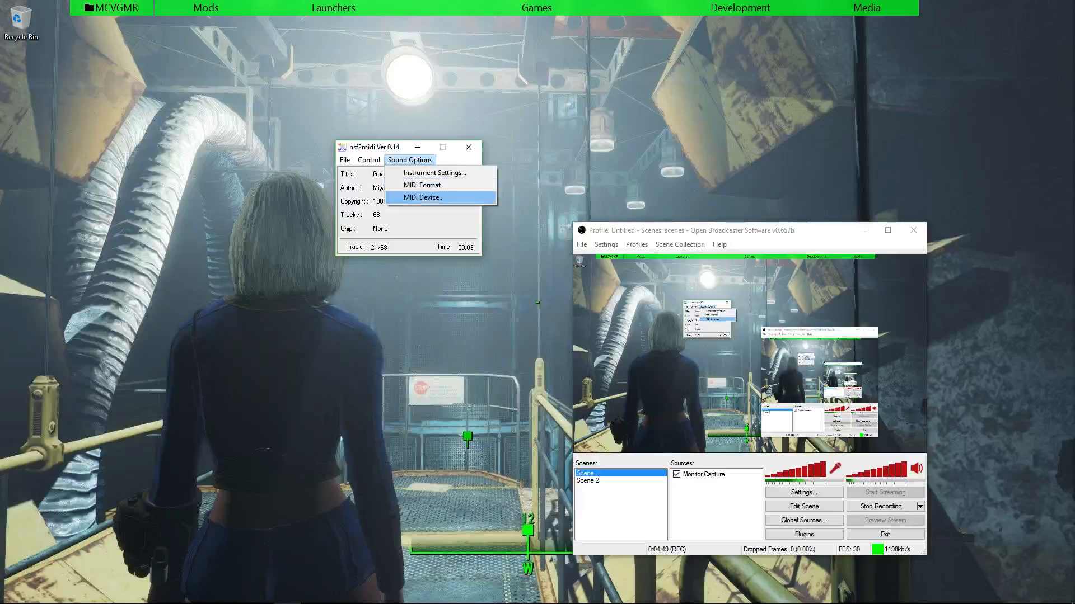
click(435, 173)
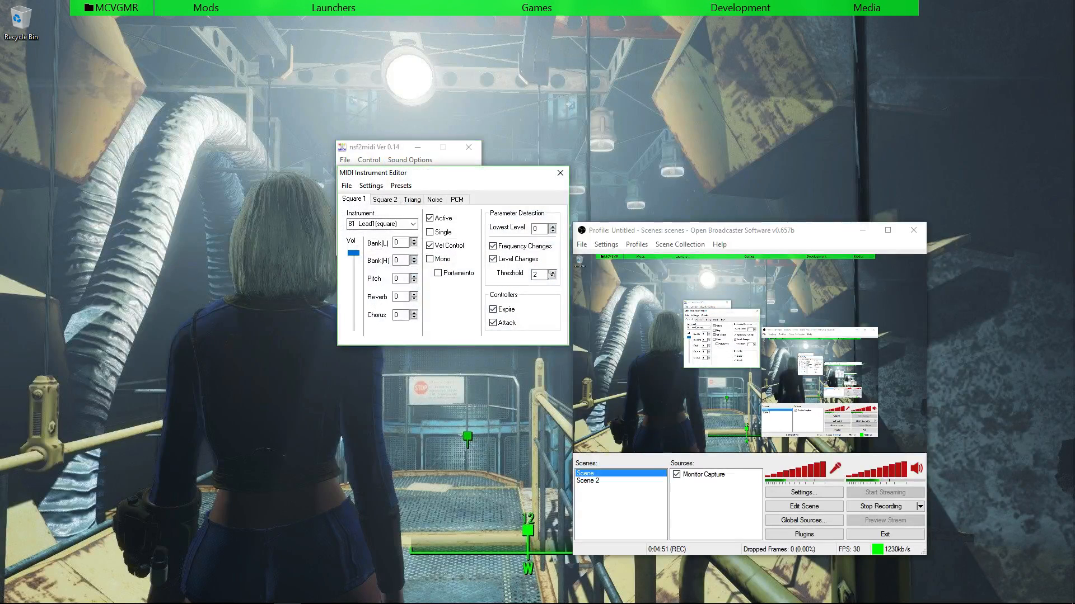
click(413, 224)
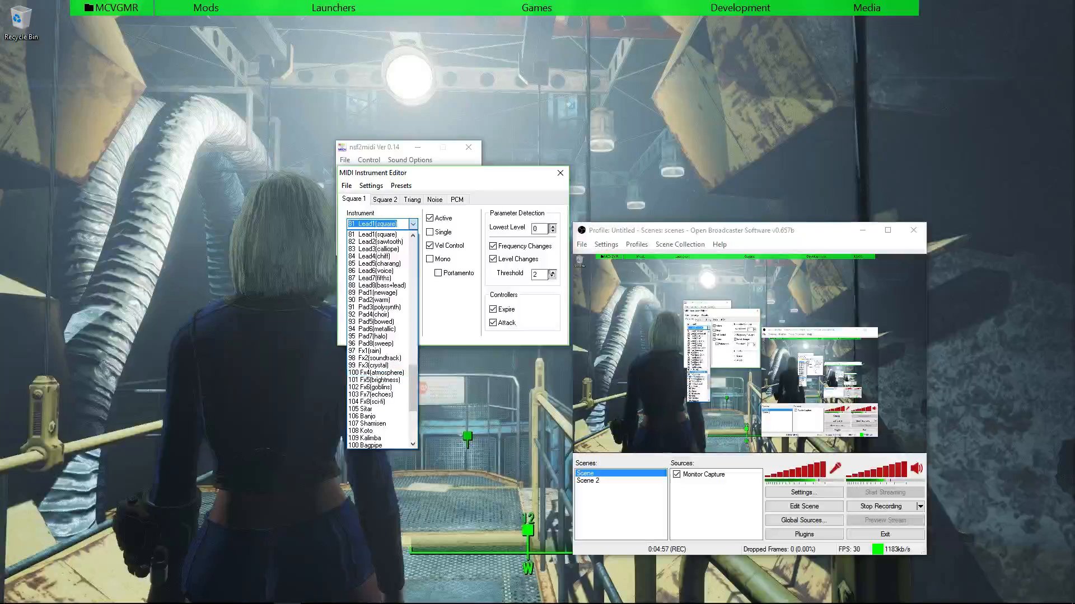
click(380, 241)
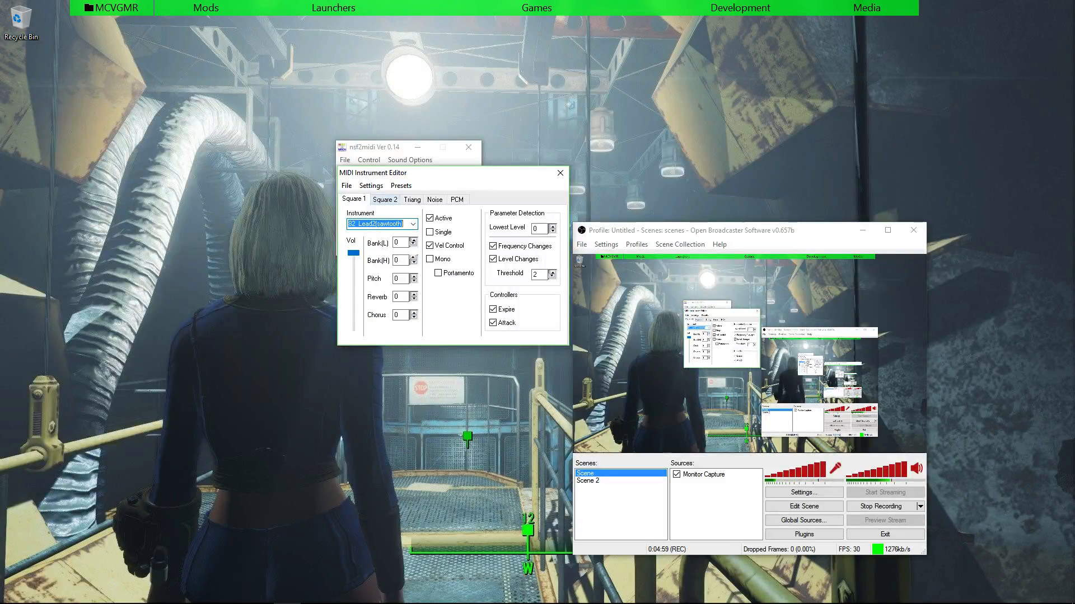
- Set the triangle channel's instrument to 88 Lead8(bass+lead) and close the instrument editor
click(412, 200)
click(396, 224)
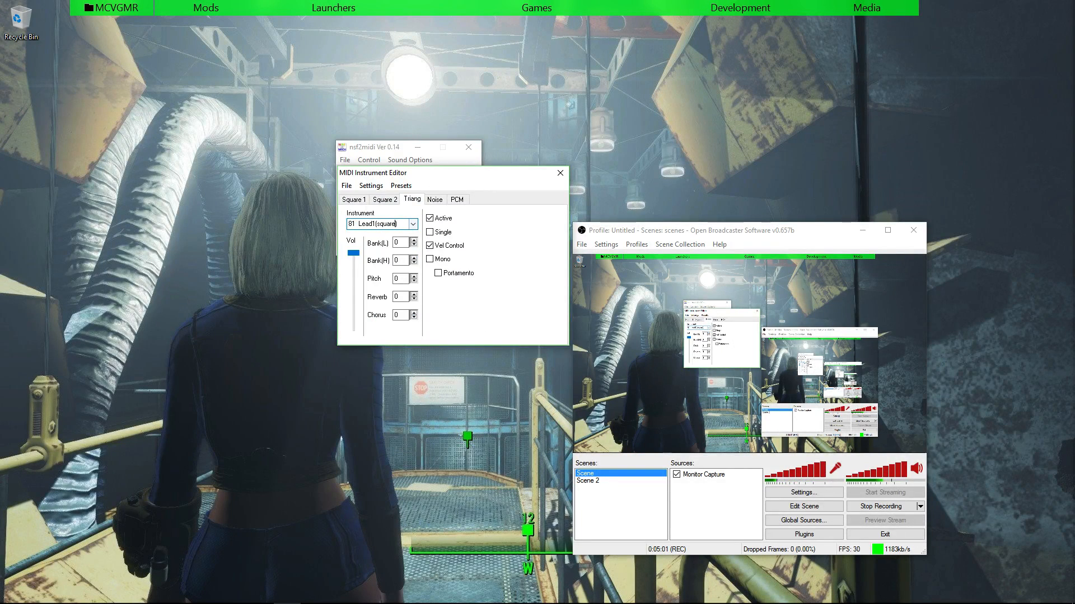
click(413, 224)
click(381, 292)
click(414, 223)
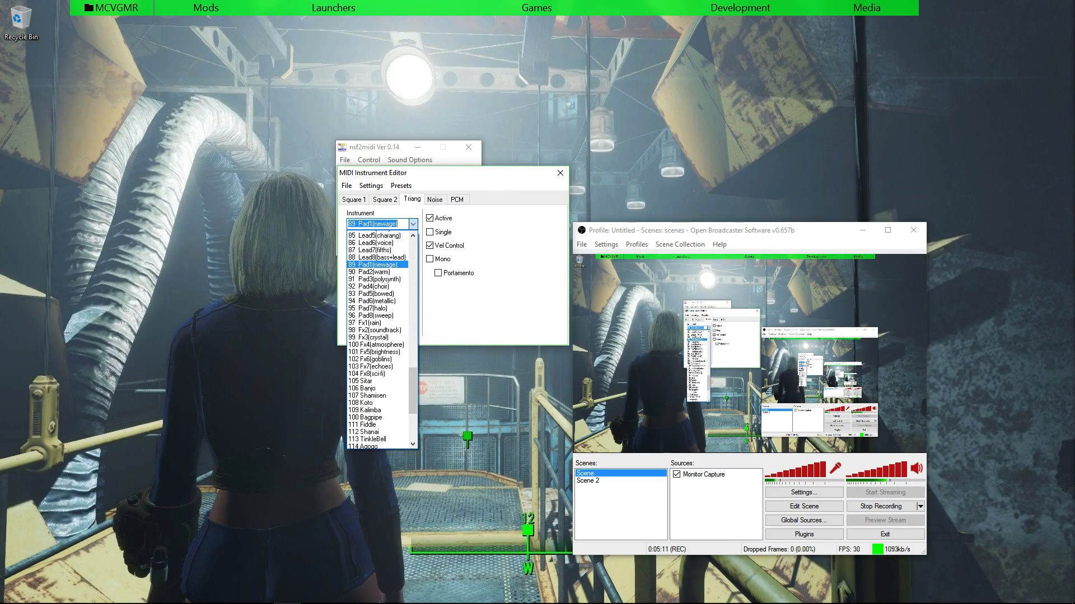
click(386, 271)
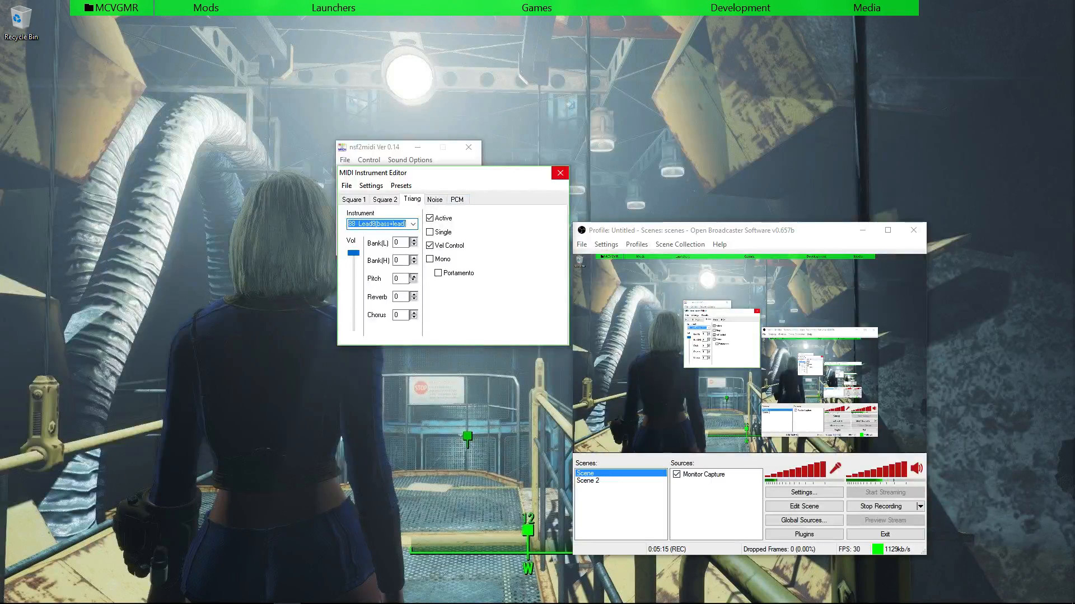
click(560, 173)
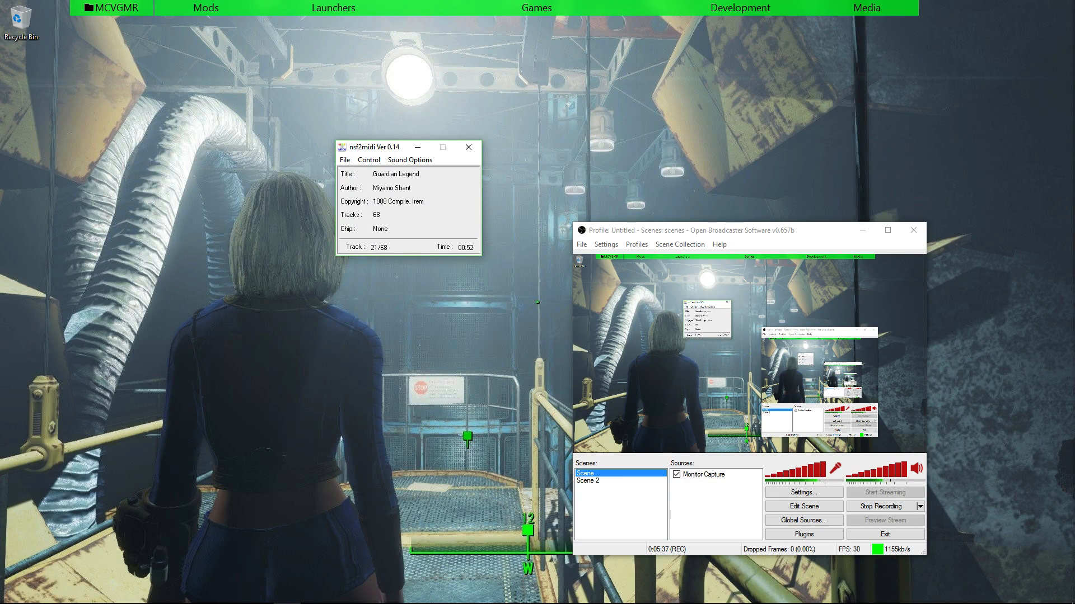
- Convert track 21 to a MIDI file in the NSF Files folder with a 55-second length, and close NSF2MIDI
click(344, 160)
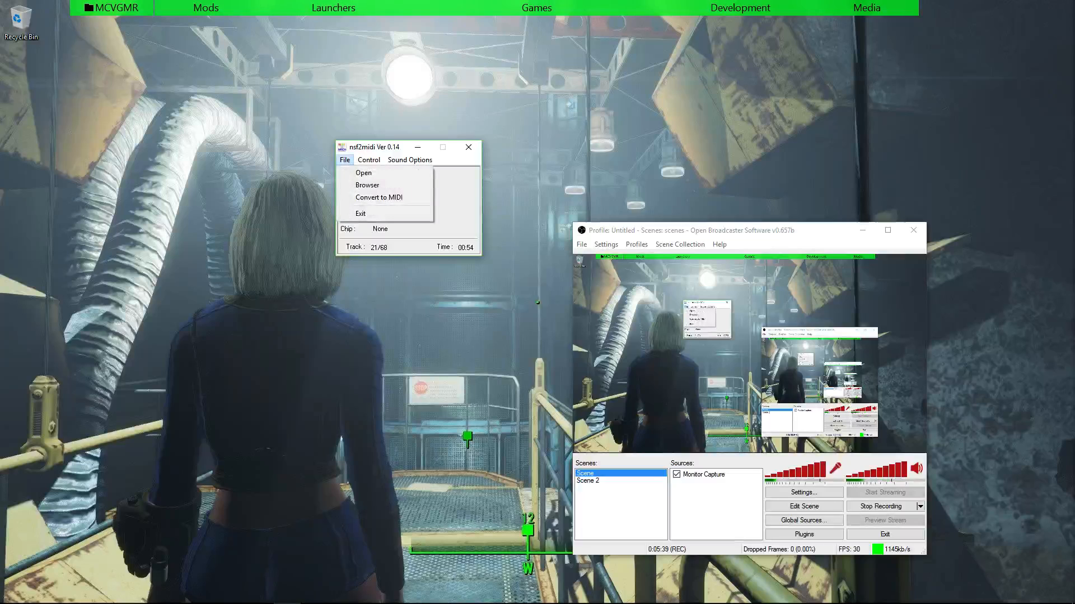
click(382, 199)
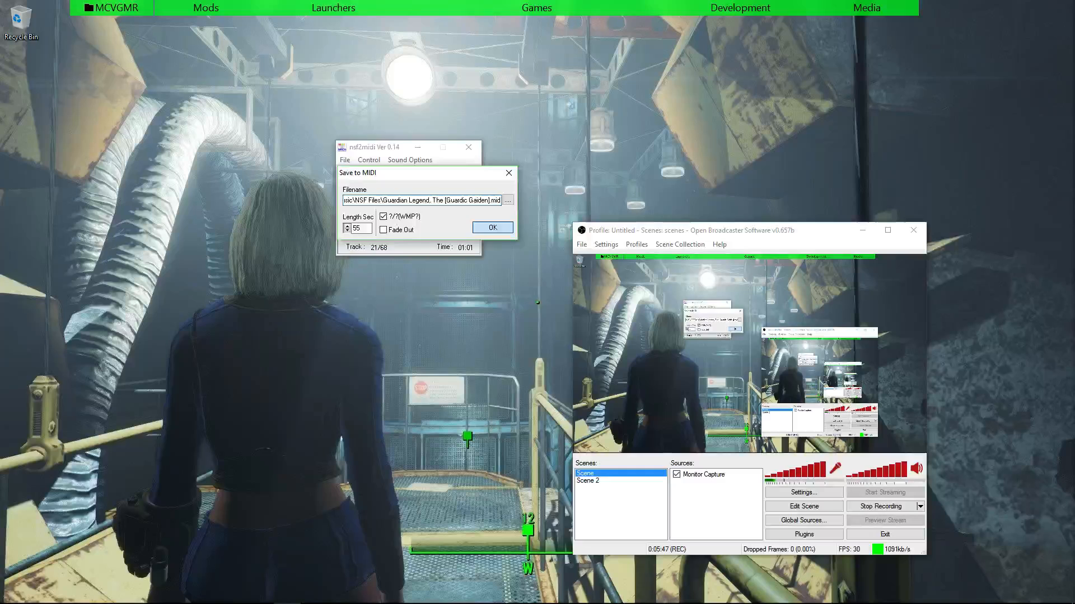
key(Return)
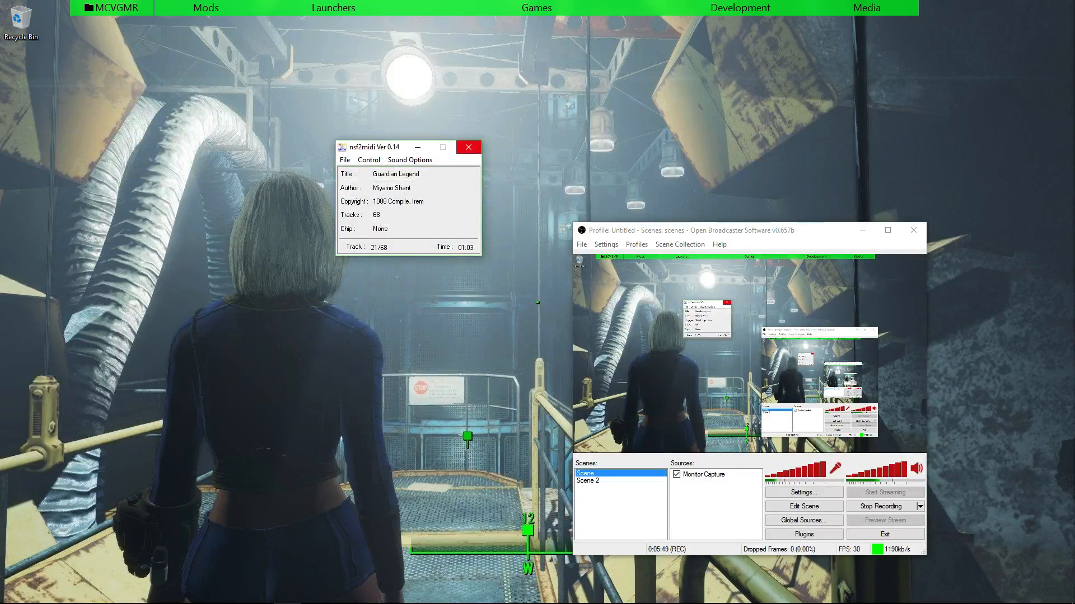
click(468, 147)
- Launch Anvil Studio using Speakers (Logitech G430 Gaming Headset) for audio output, and briefly play the loaded mkr-battle song
mouse_move(740, 8)
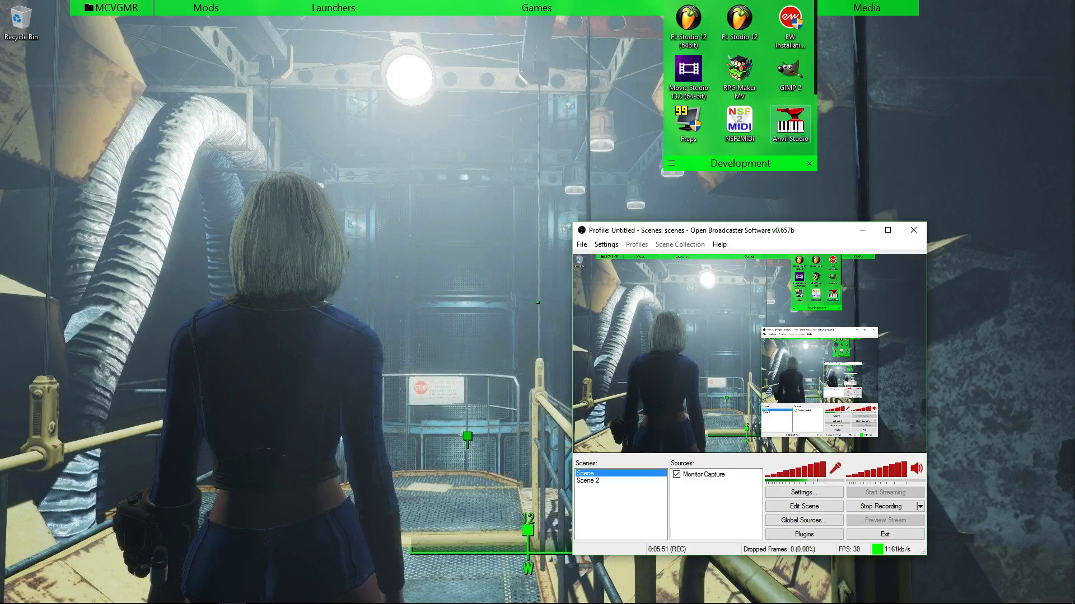
click(792, 121)
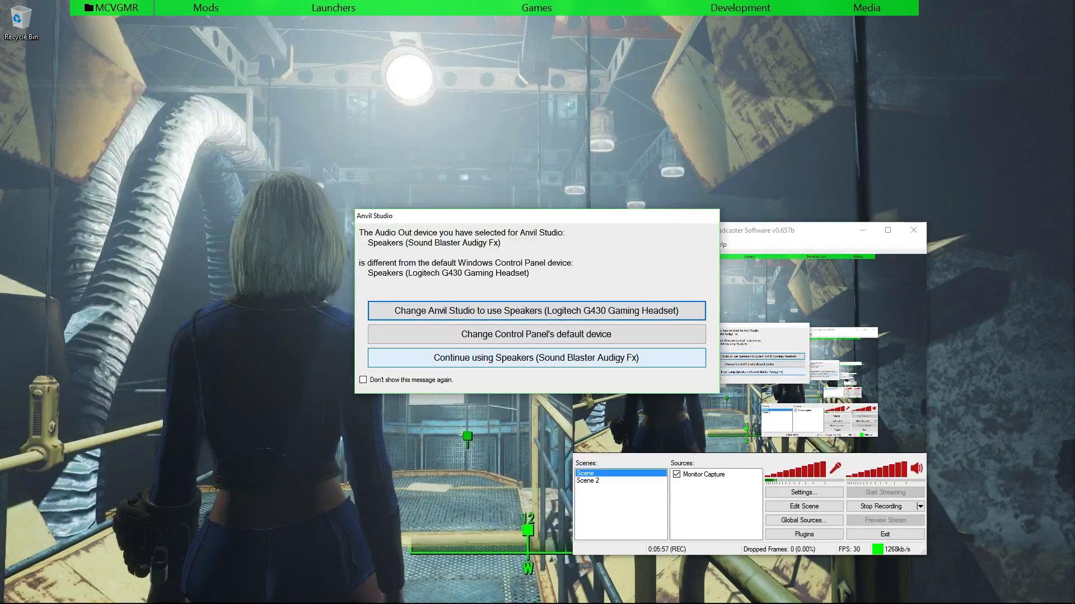
click(536, 311)
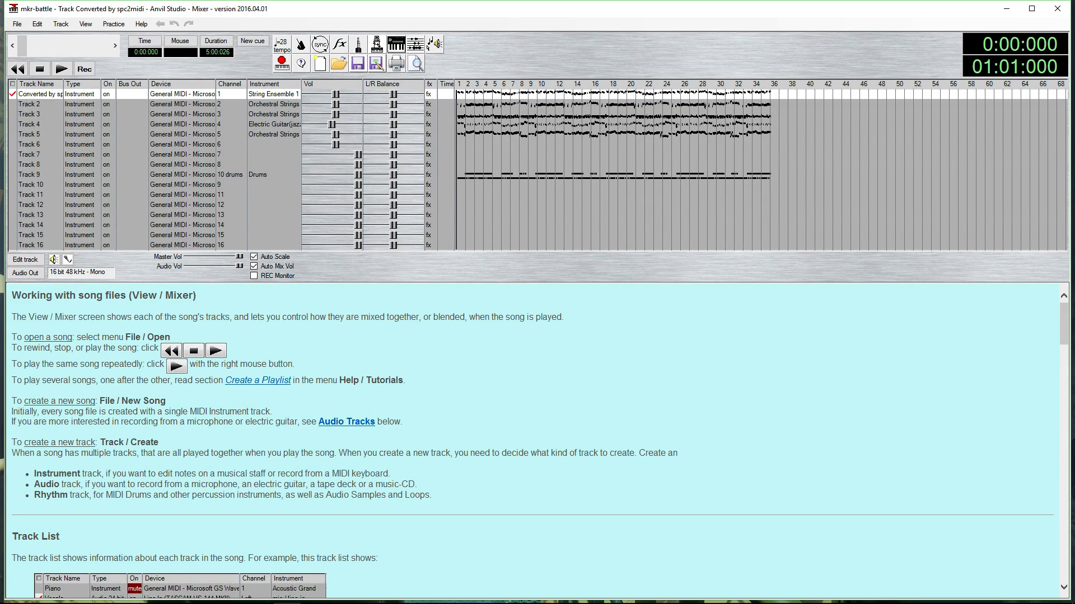
click(62, 69)
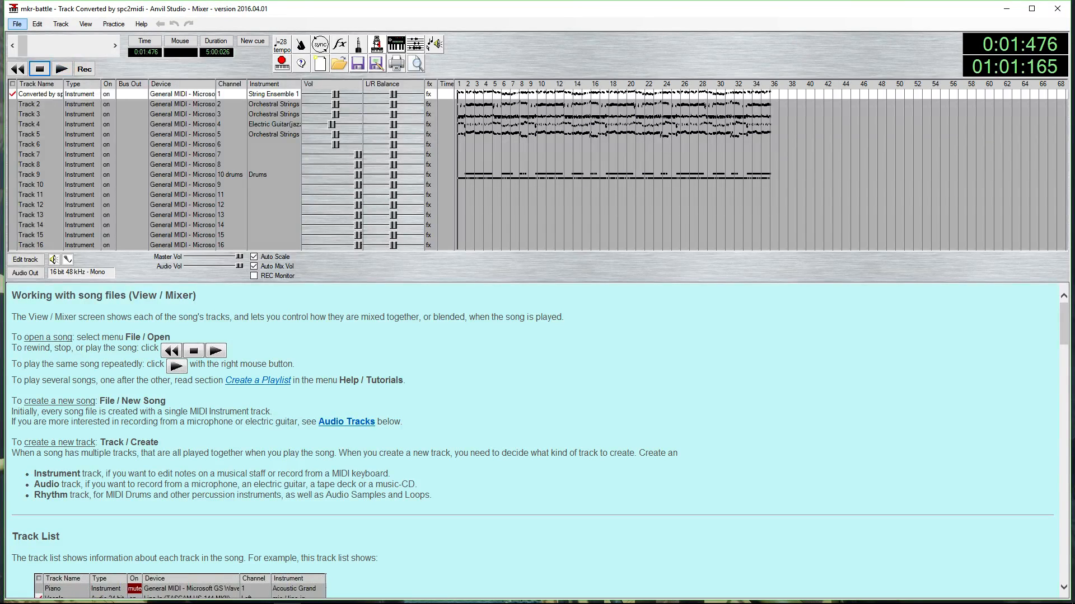
- Open the converted Guardian Legend MIDI song from the NSF Files folder within Music
click(17, 24)
click(45, 49)
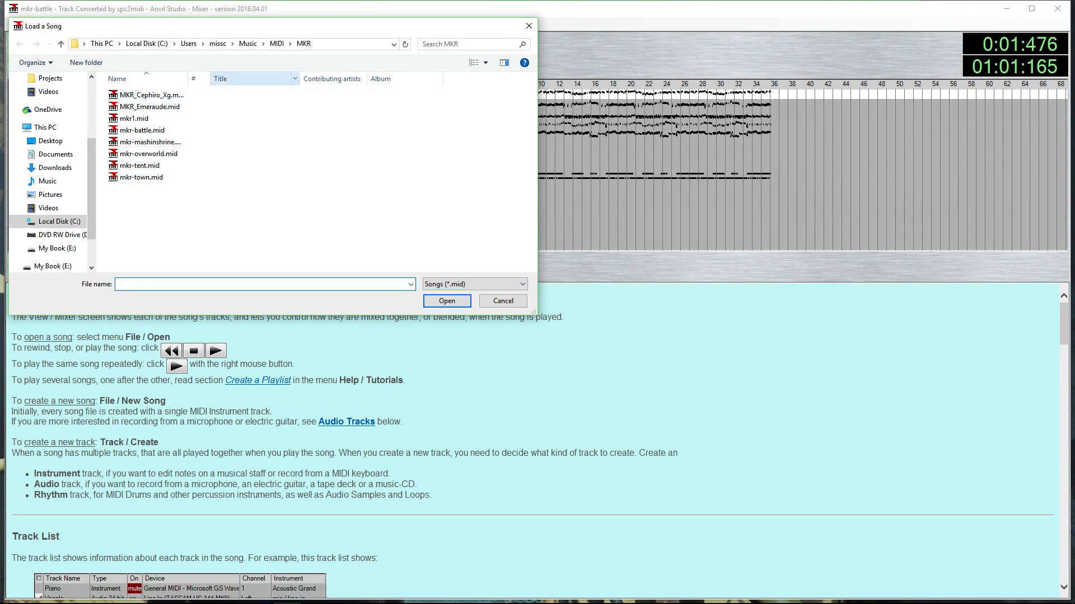
click(247, 43)
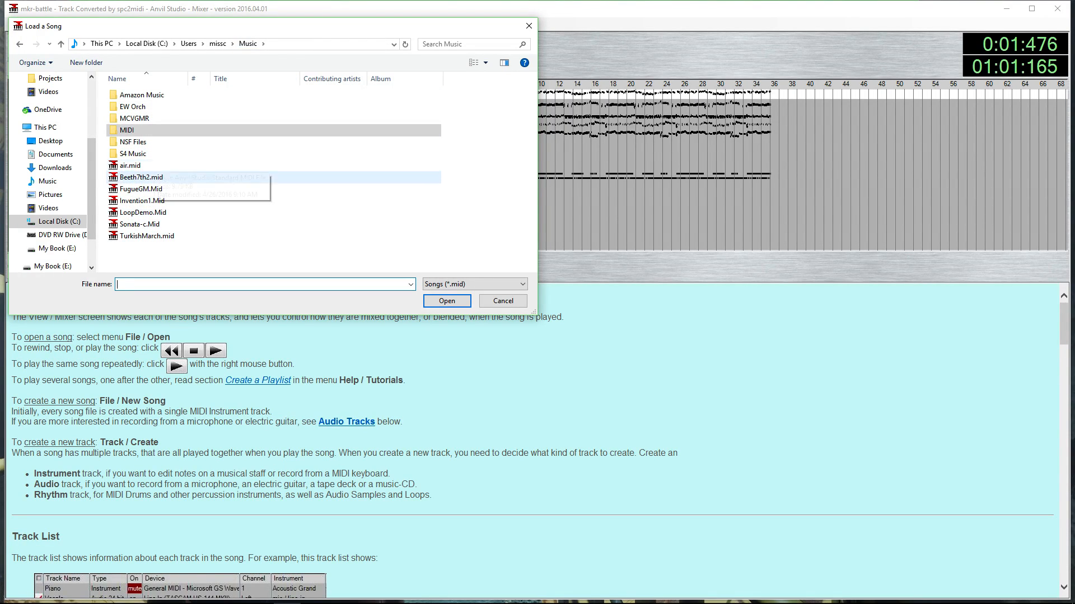
double_click(134, 141)
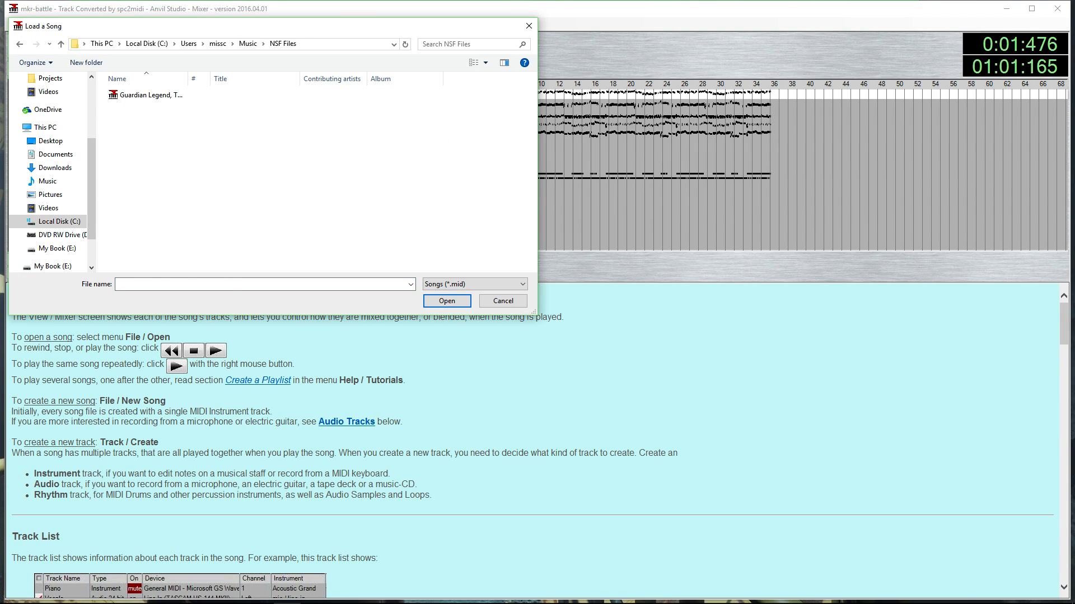
double_click(144, 96)
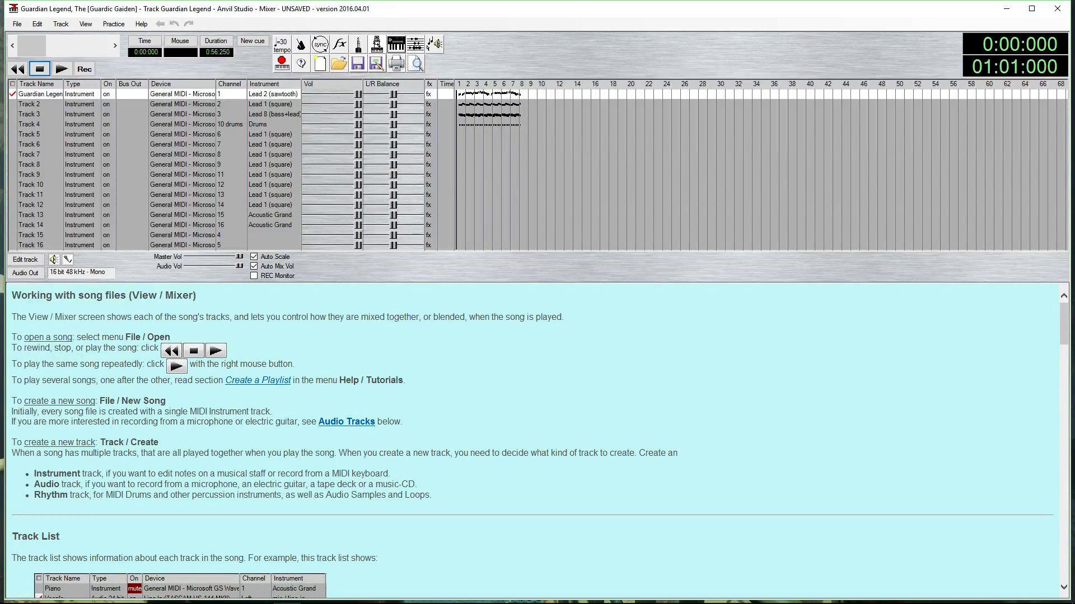
- Play the opening of the Guardian Legend song, save it, and close Anvil Studio
click(62, 68)
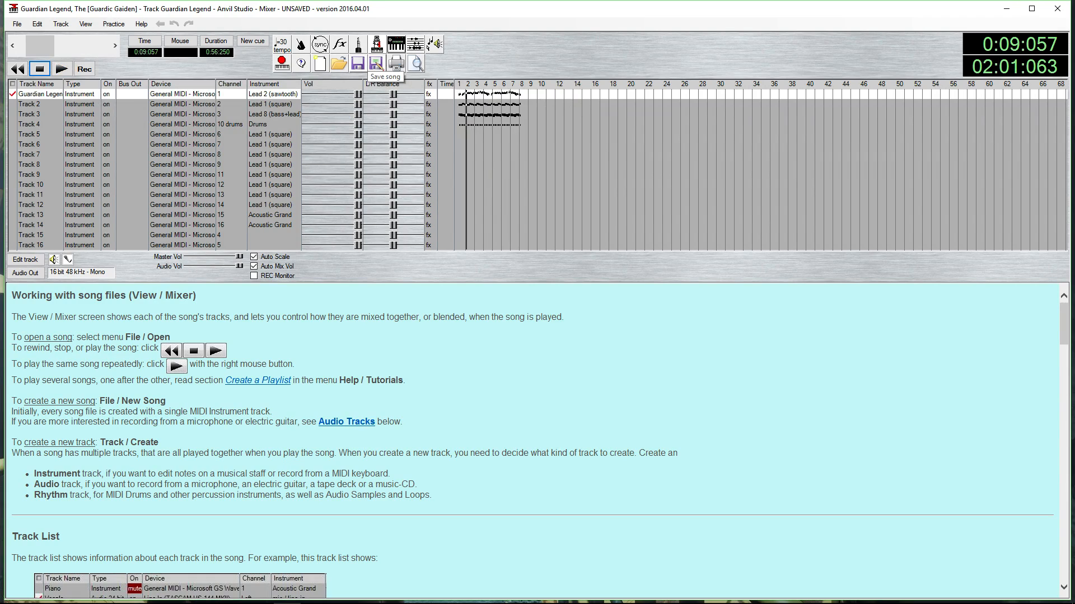
click(376, 63)
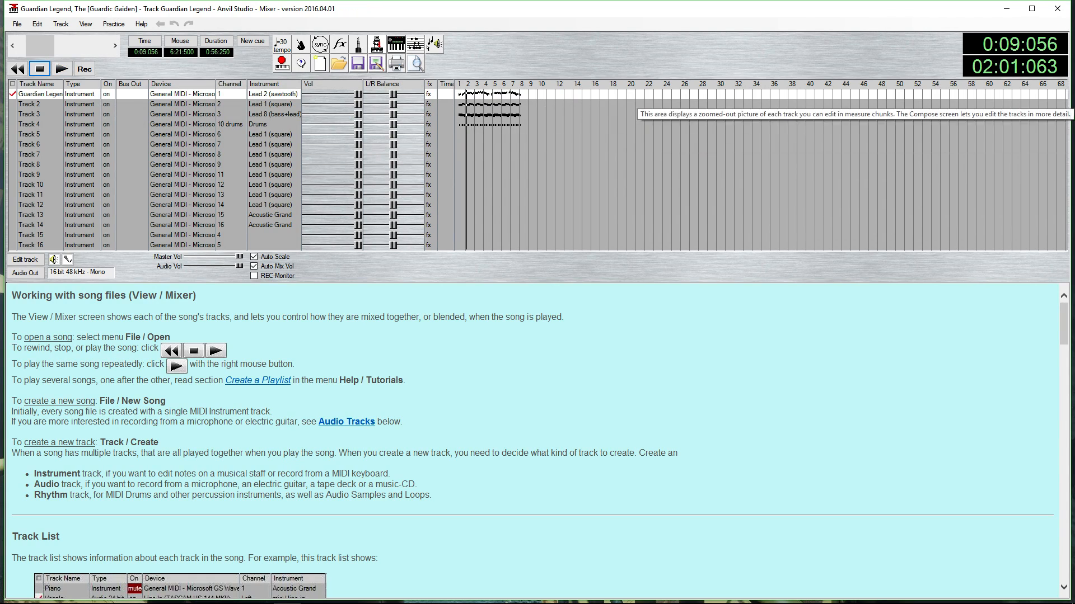
click(1057, 9)
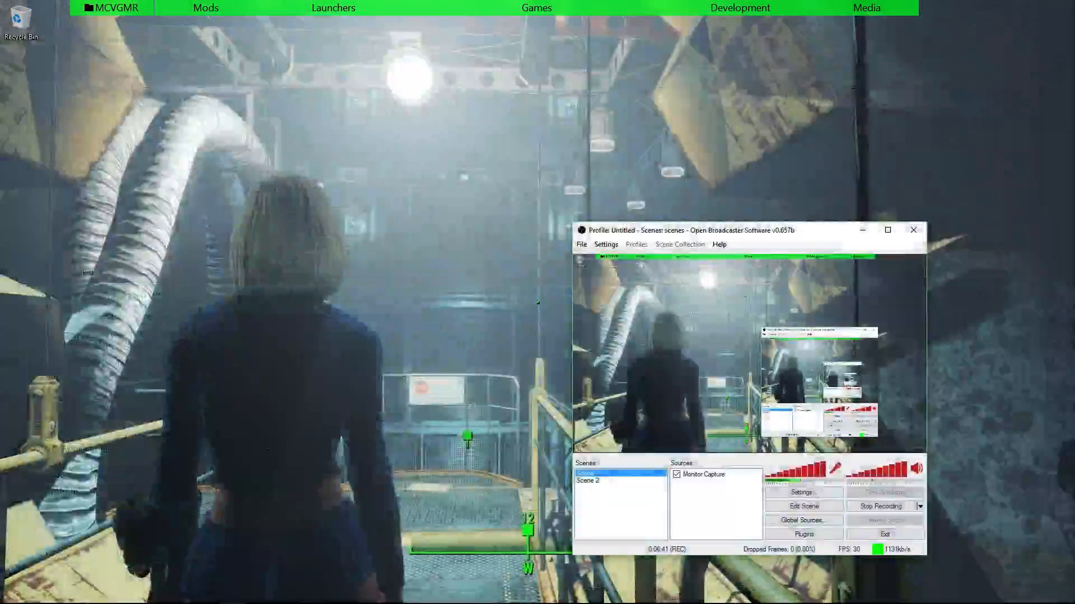
- Switch to FL Studio and import all tracks of the Guardian Legend MIDI file from the NSF Files folder in Music as a new project
double_click(739, 22)
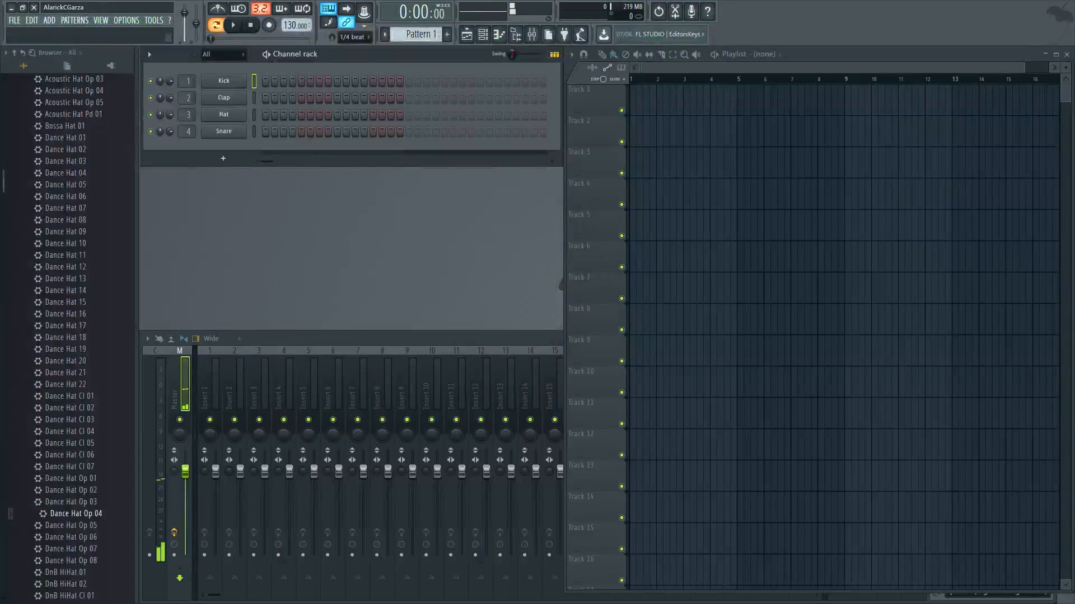
click(14, 20)
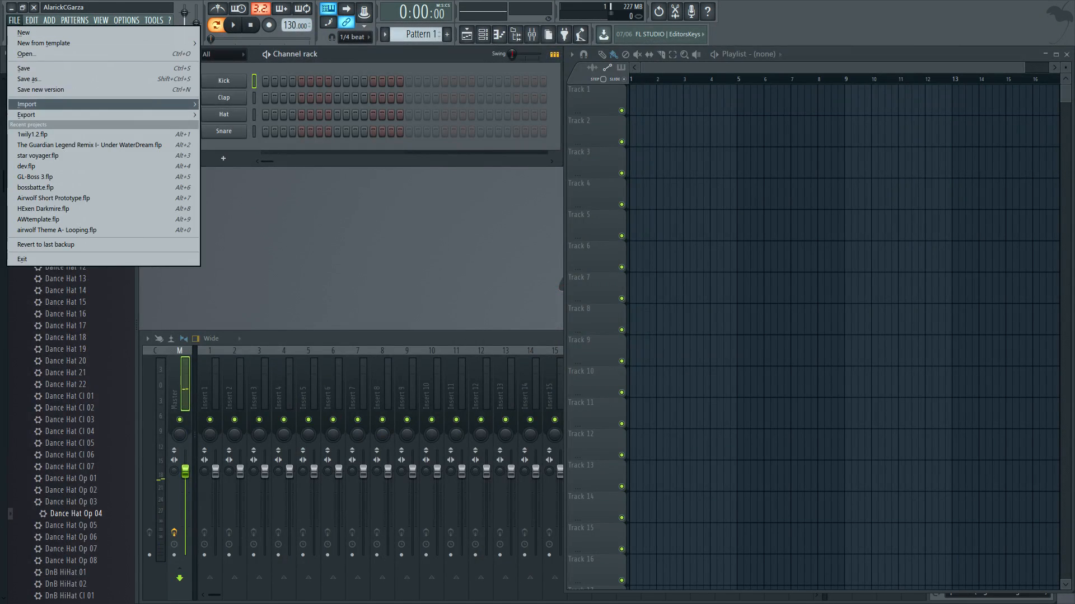
mouse_move(26, 105)
click(222, 104)
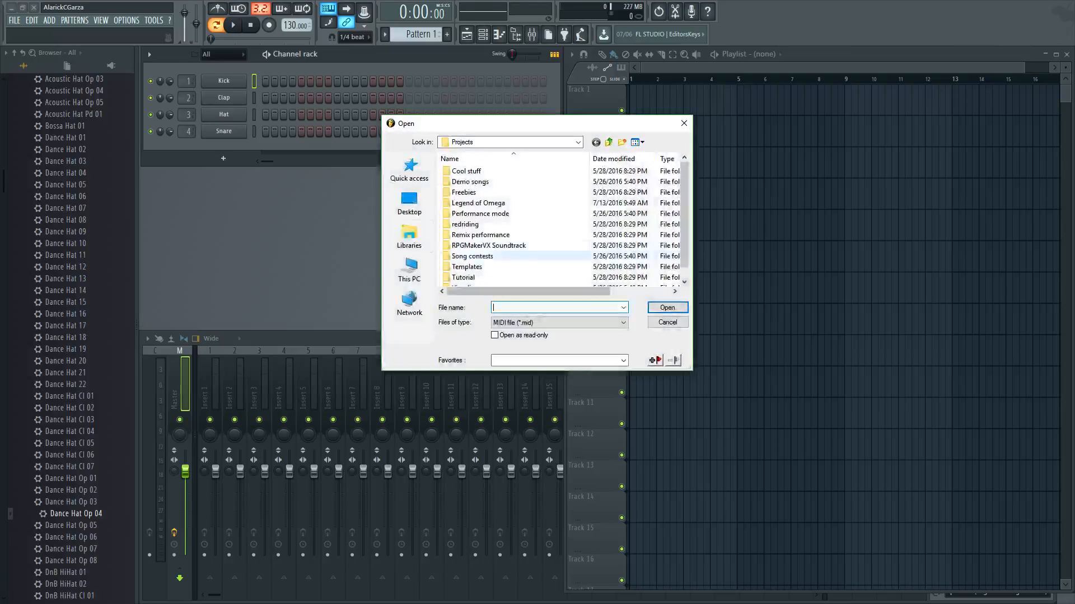
click(409, 237)
double_click(480, 199)
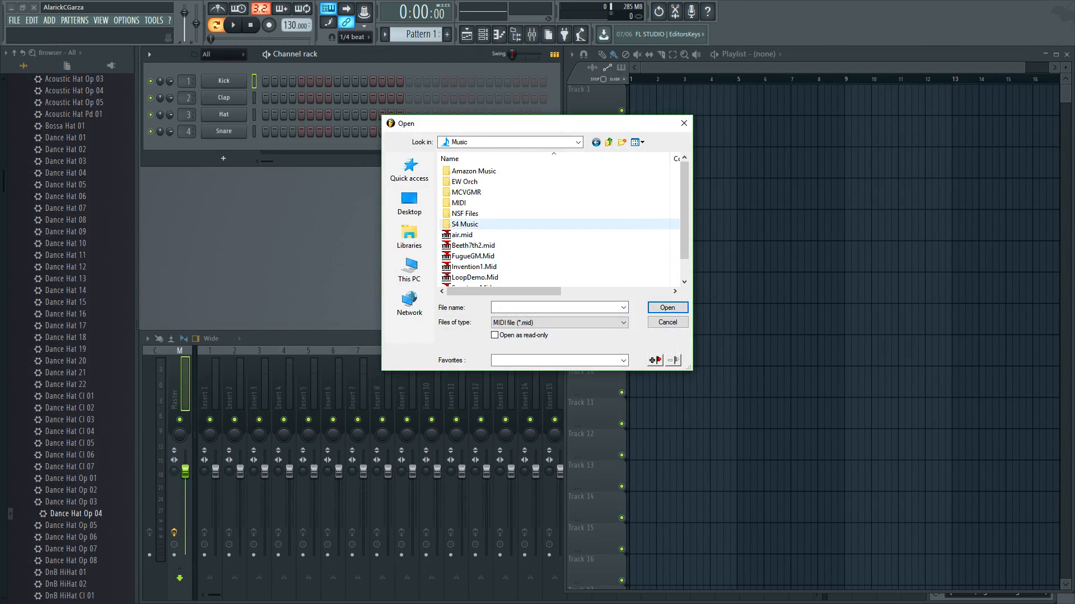
double_click(464, 213)
double_click(516, 171)
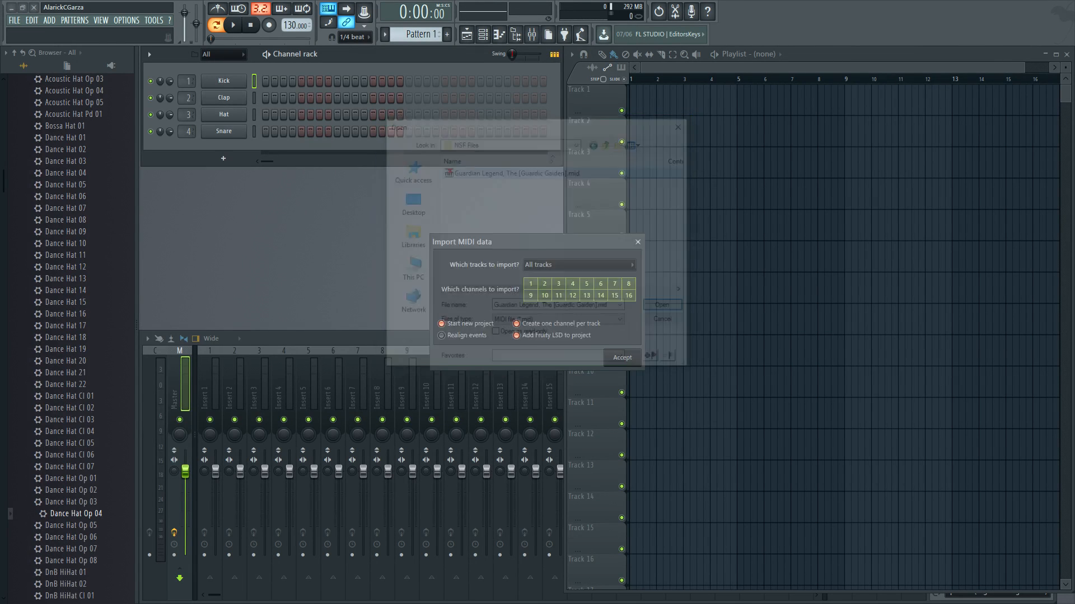
click(622, 356)
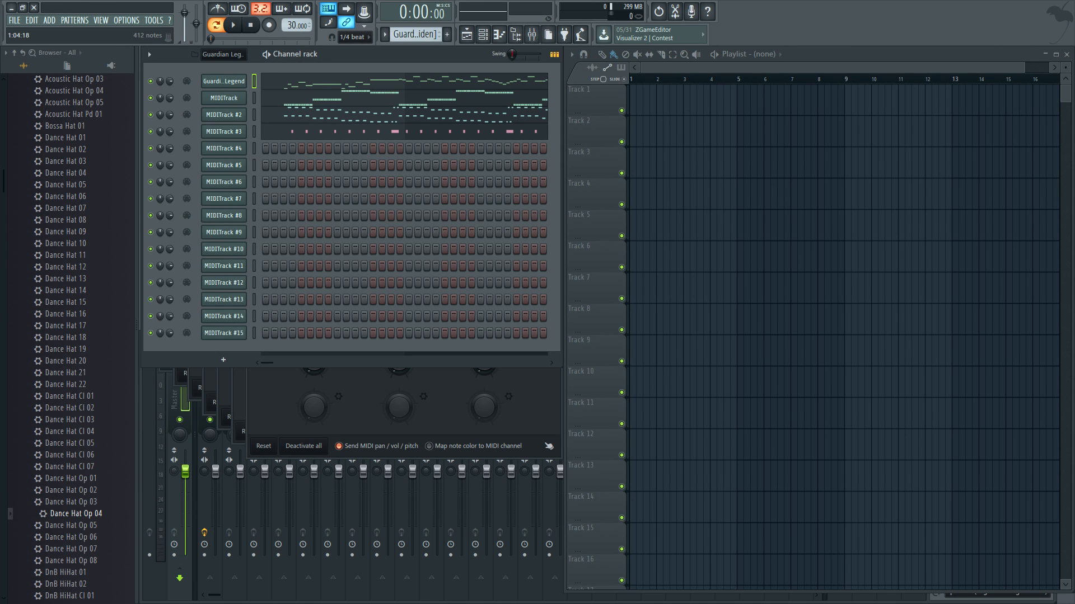
- Add the Famicom soundfont from the 014 VG Sounds folder as a new channel and move its player window over the playlist
scroll(63, 243, up, 7)
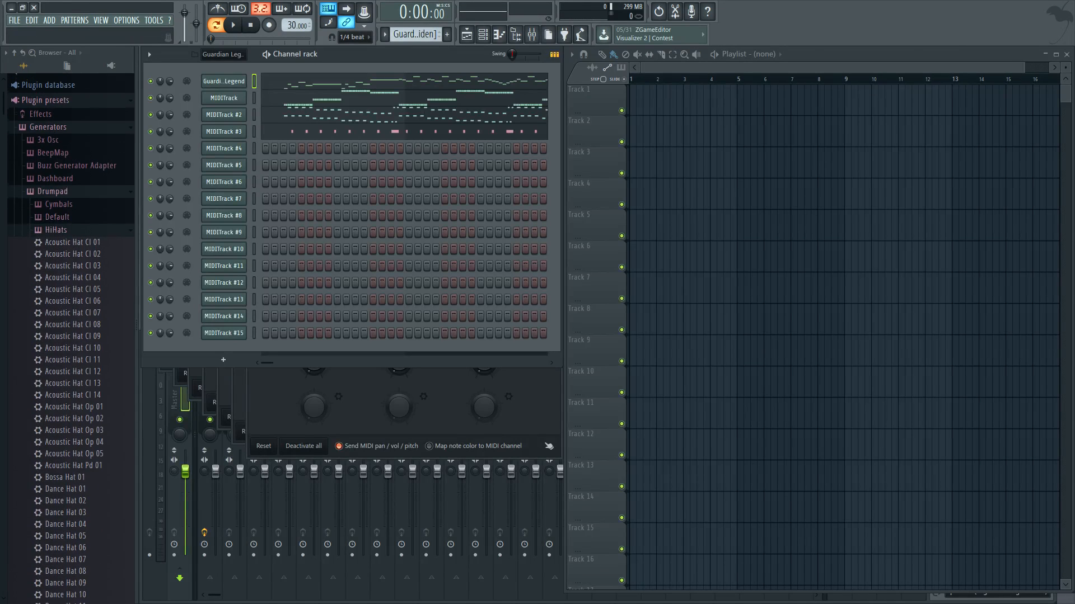
click(58, 218)
click(57, 218)
scroll(58, 280, down, 7)
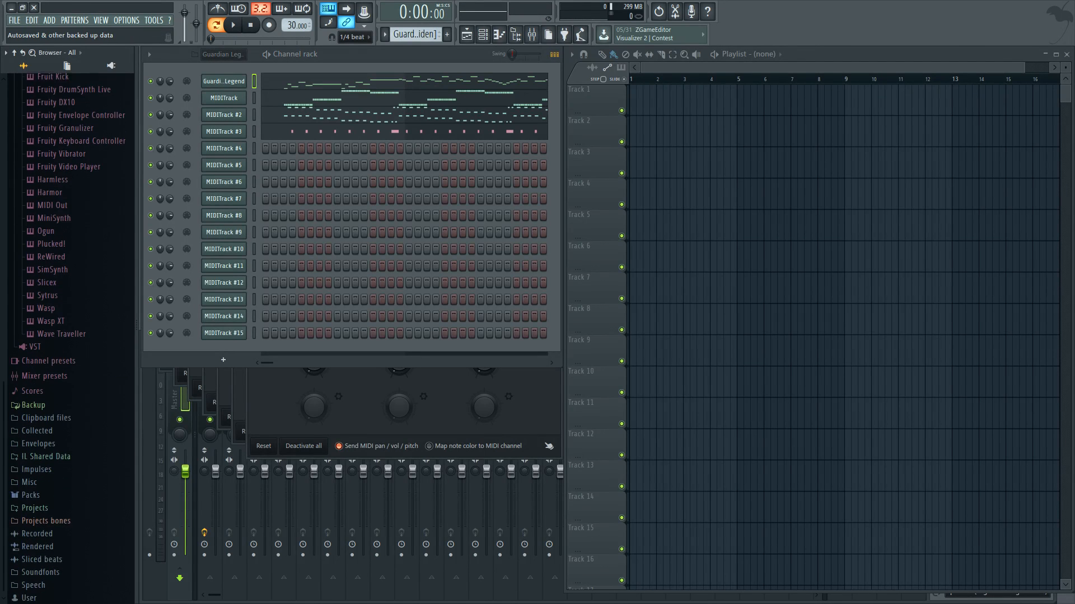
scroll(45, 543, down, 1)
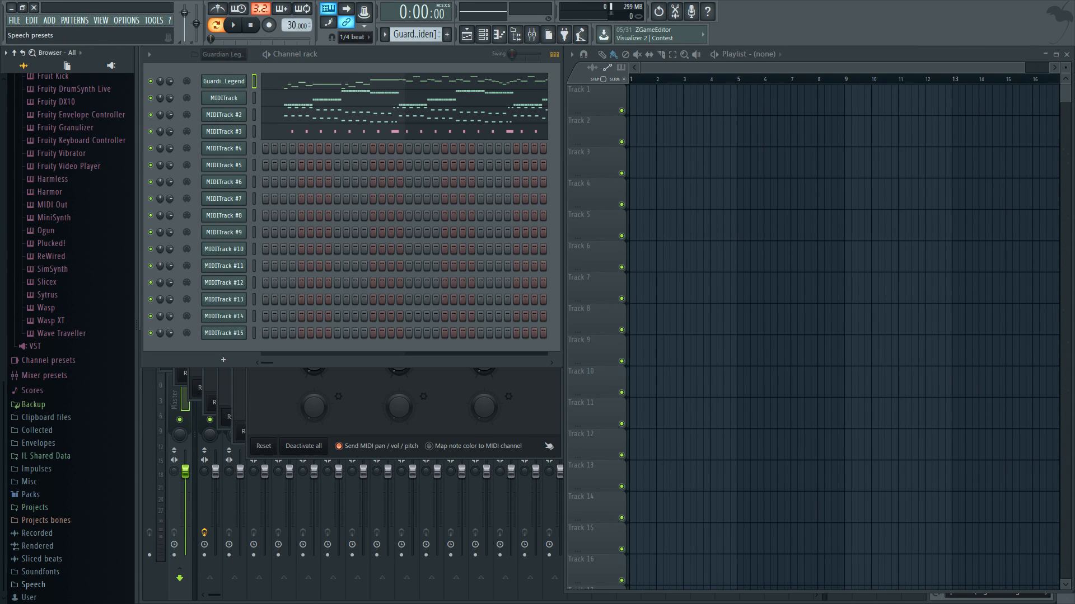
click(40, 571)
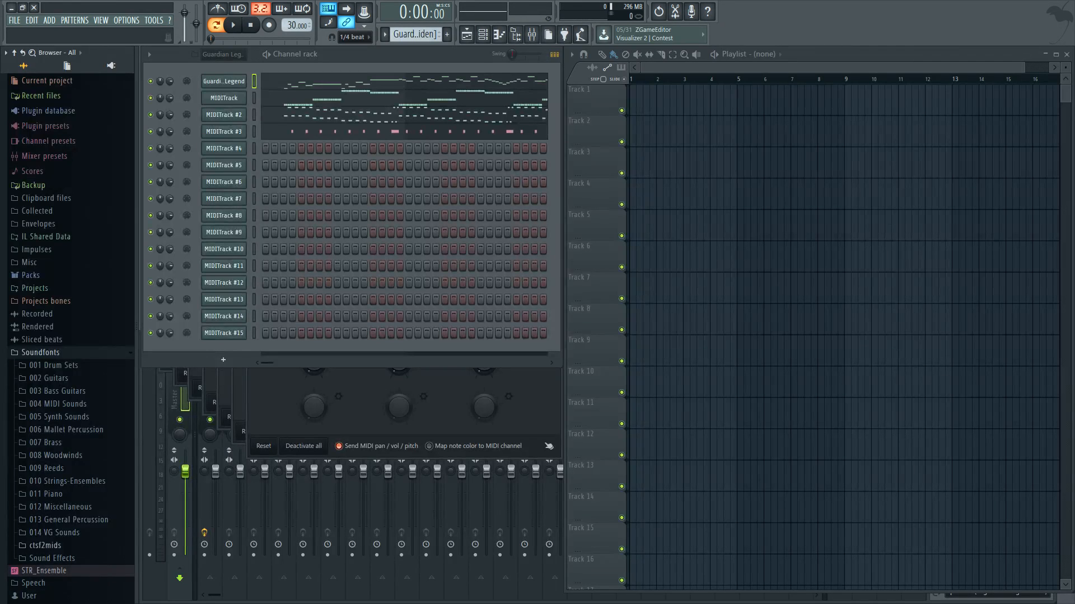
click(55, 532)
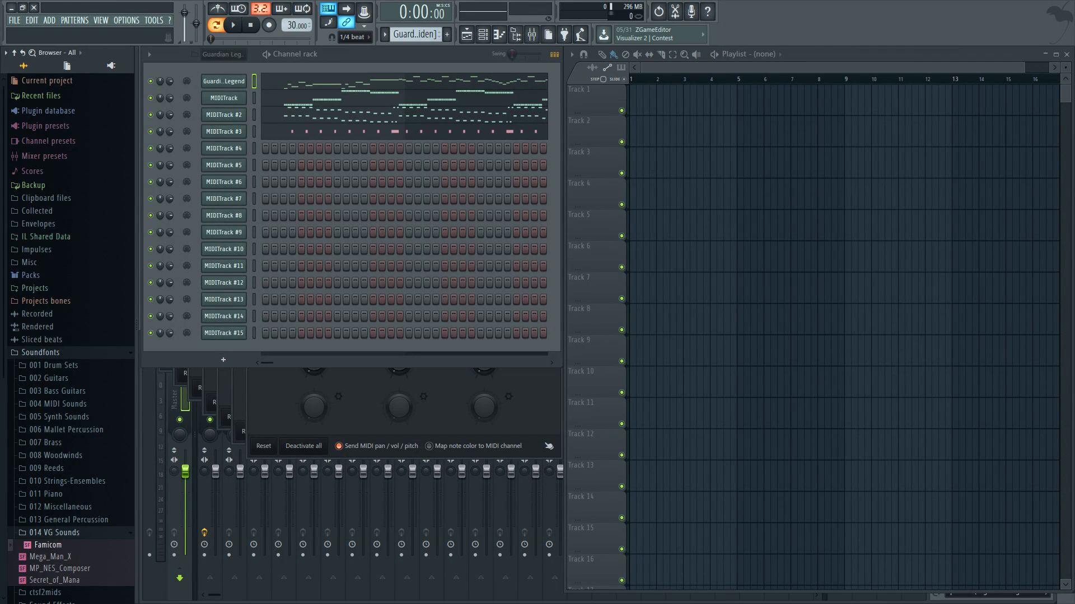
drag(48, 545, 211, 362)
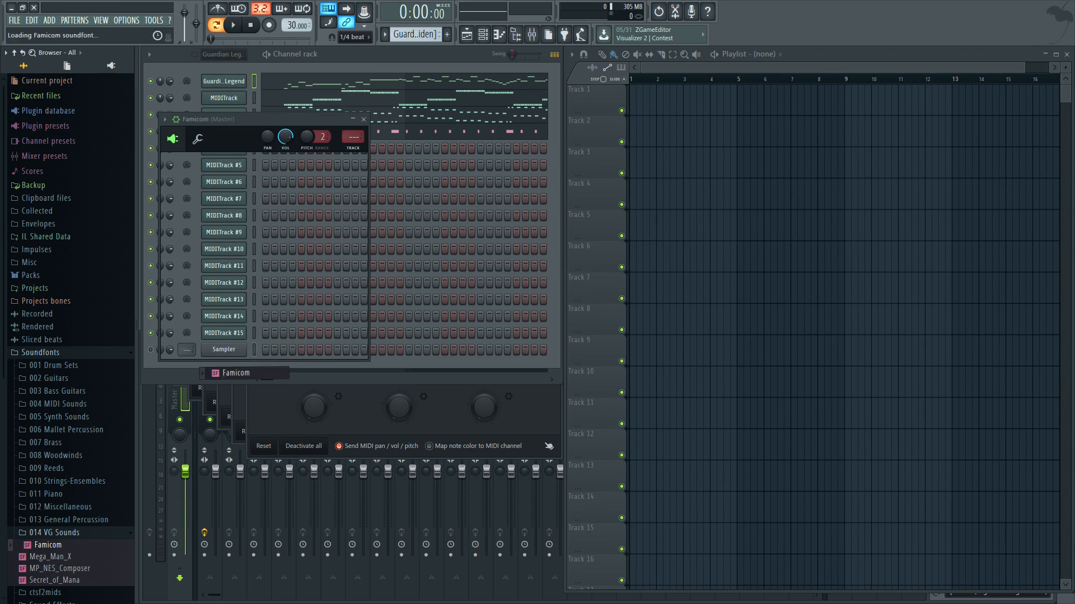
drag(266, 119, 929, 247)
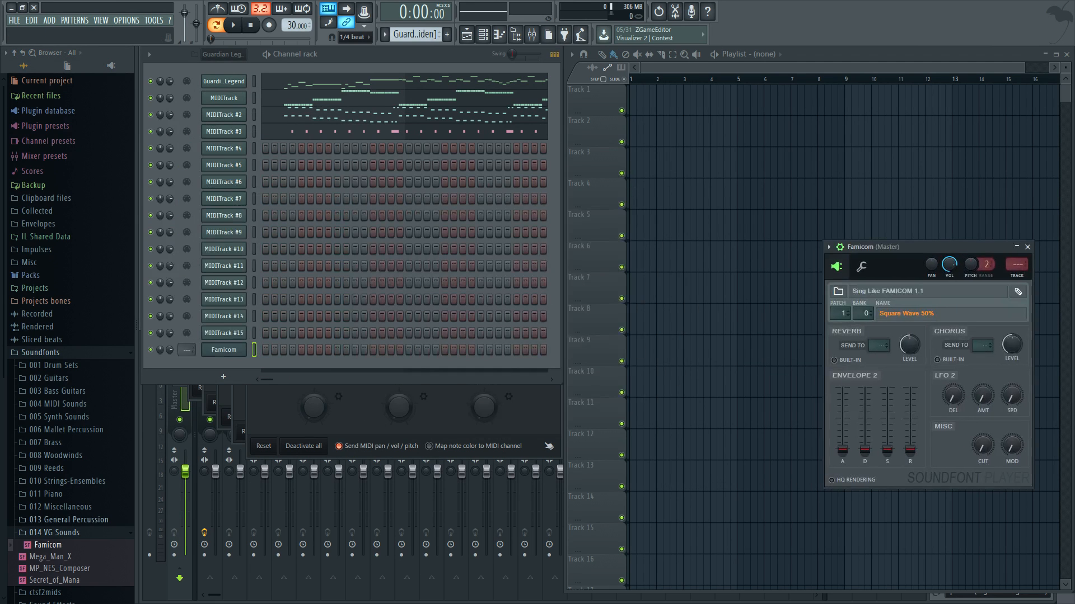
- Add two more Famicom soundfont channels, reset the third one's pitch, and put their player windows out of the way
drag(47, 545, 211, 384)
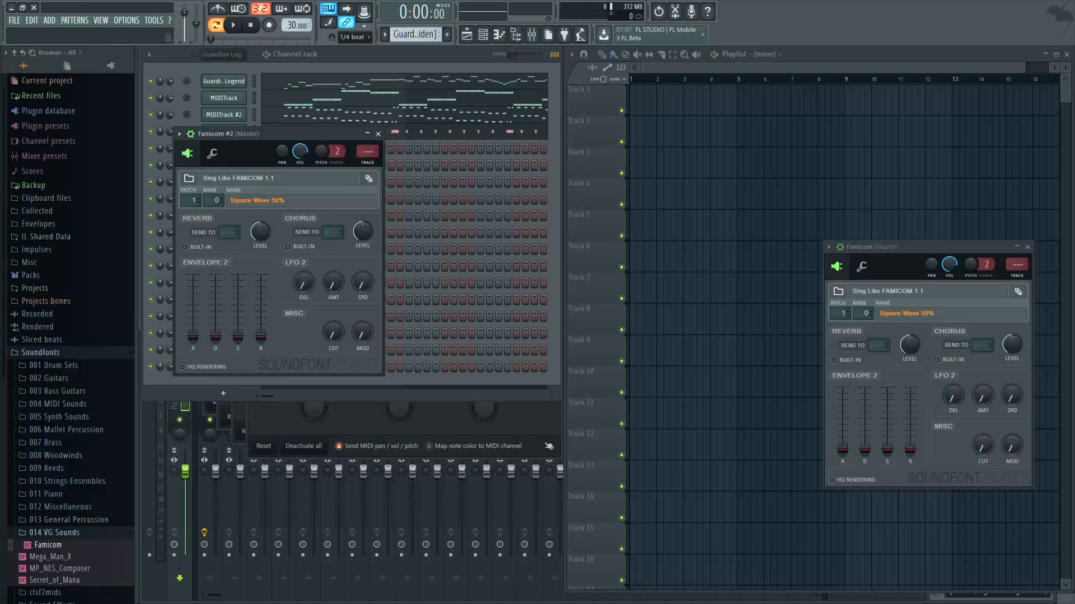
drag(263, 134, 699, 238)
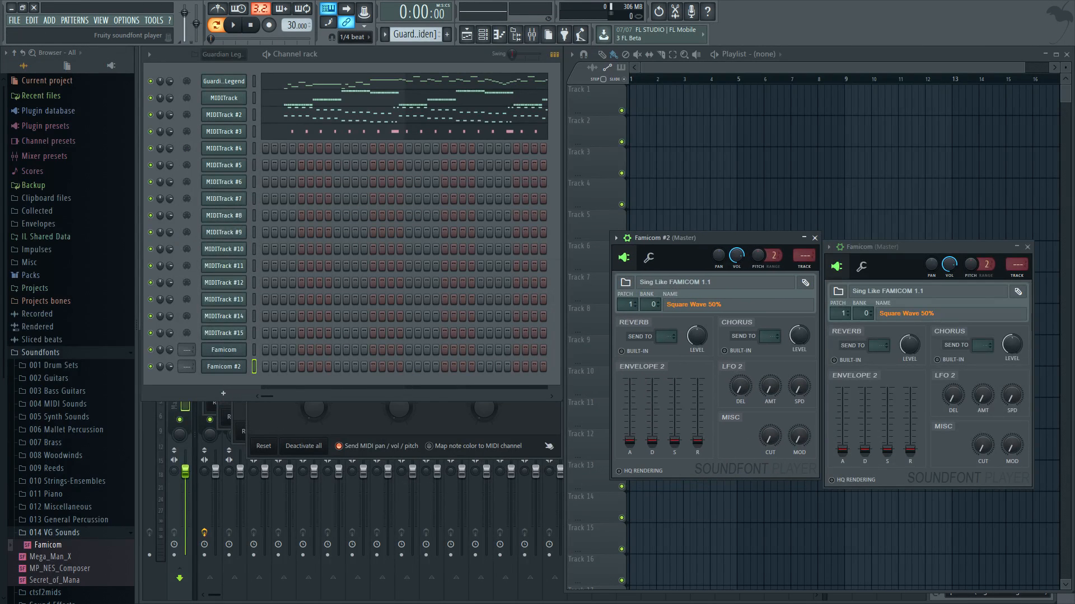
drag(34, 545, 223, 416)
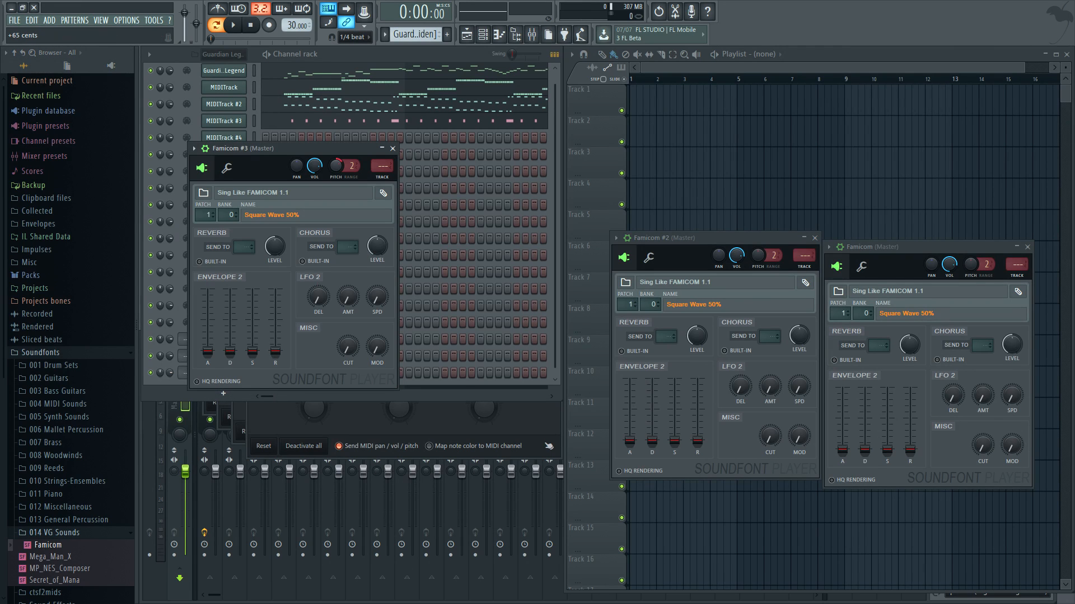
right_click(336, 167)
click(355, 175)
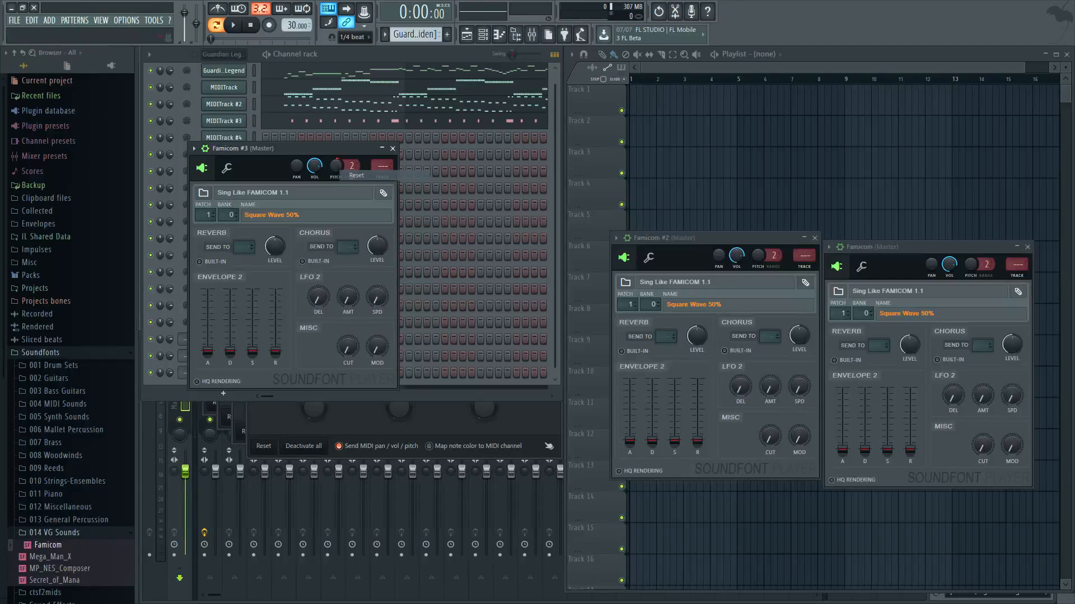
drag(336, 149, 642, 212)
click(696, 212)
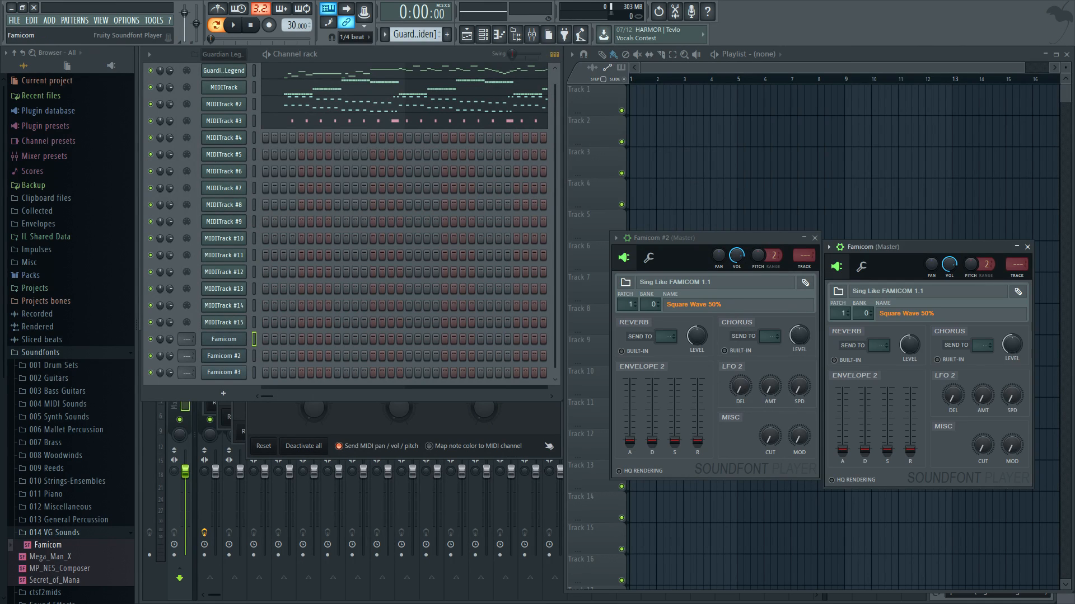
- Set the first Famicom channel to the Square Wave 12% patch, raise its Envelope 2 decay and sustain, and play test notes
click(224, 339)
click(224, 339)
click(923, 313)
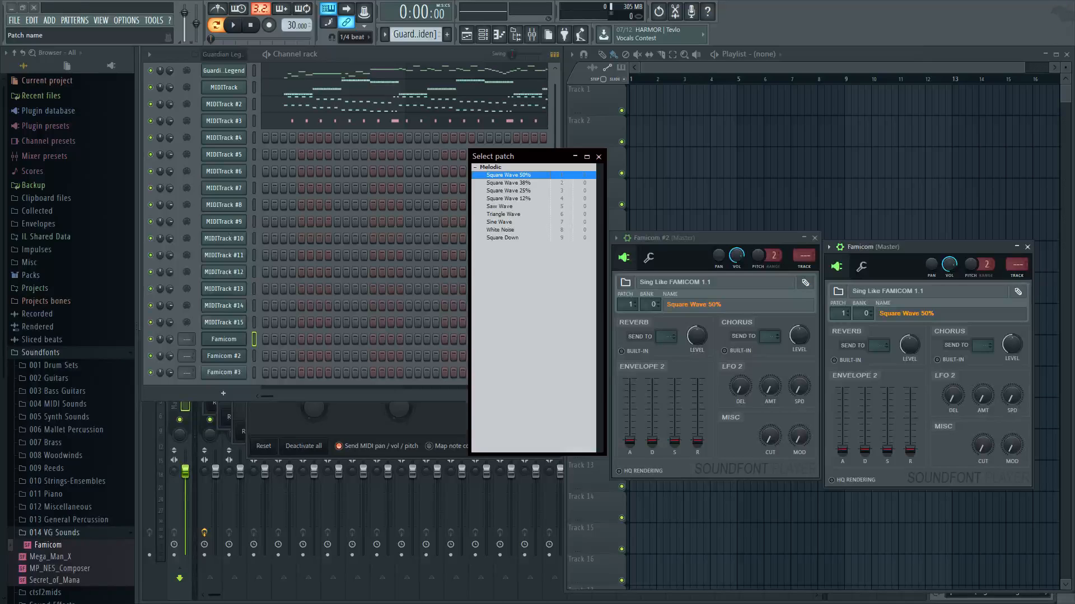
double_click(508, 199)
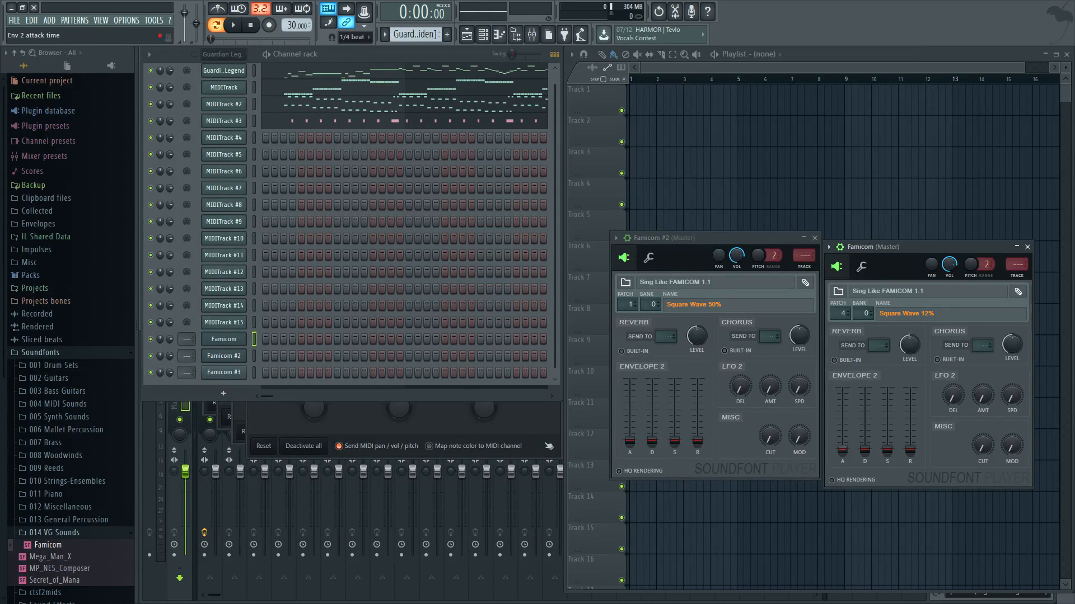
drag(864, 450, 865, 426)
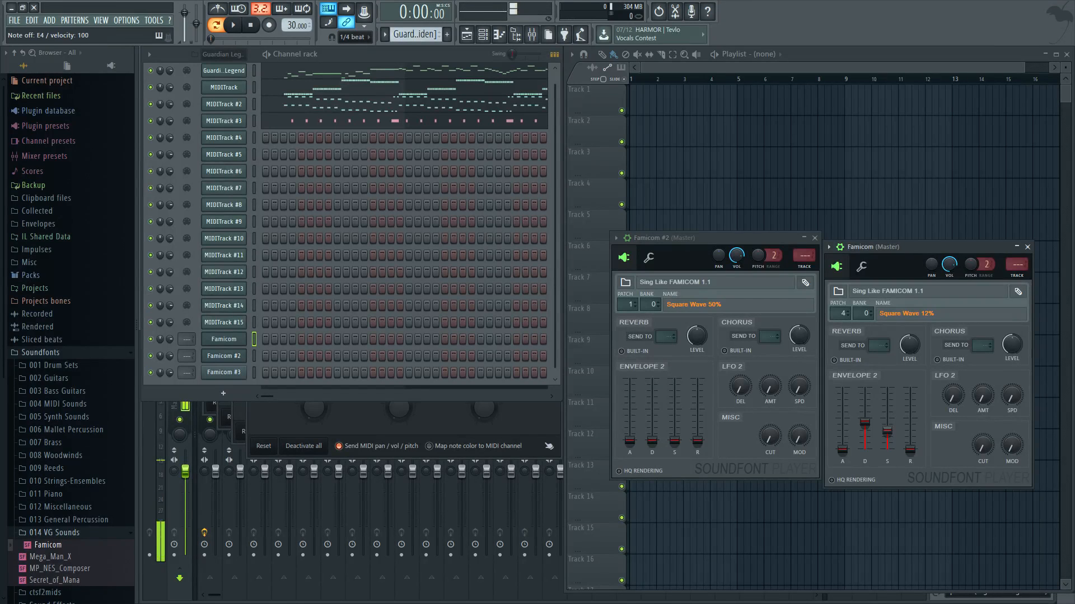
drag(887, 438, 887, 439)
key(c)
key(c)
key(c)
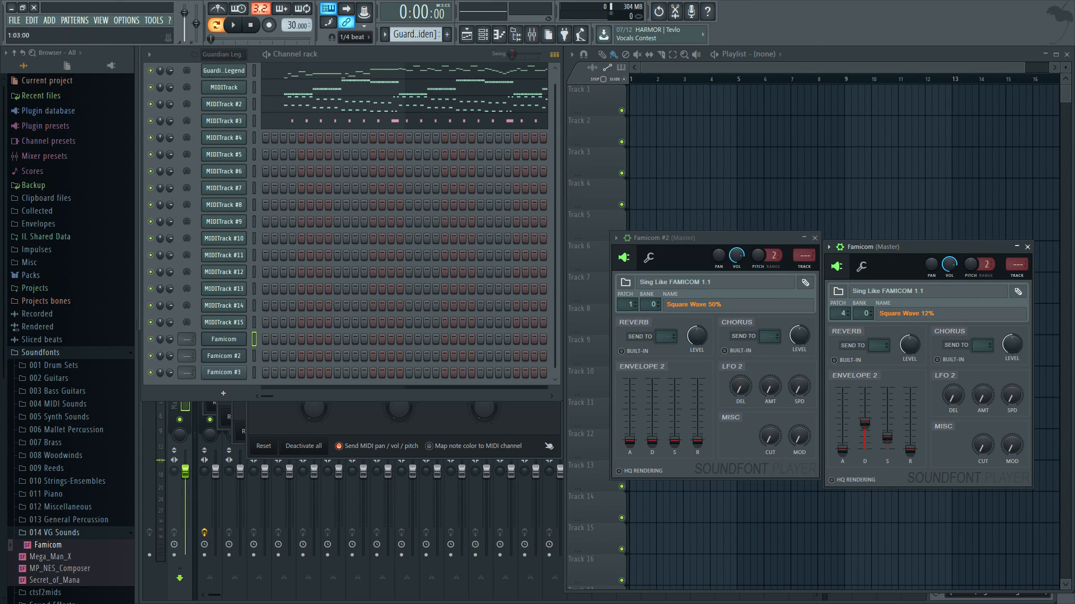
- Set Famicom #2 to the Square Wave 25% patch and raise its Envelope 2 decay and sustain while playing test notes
click(692, 305)
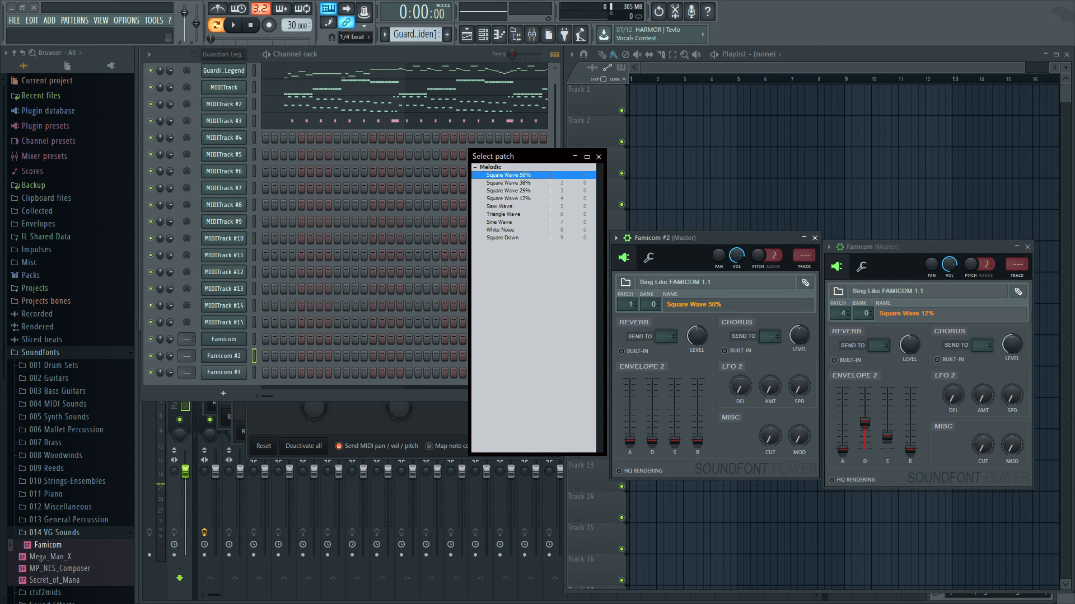
click(508, 191)
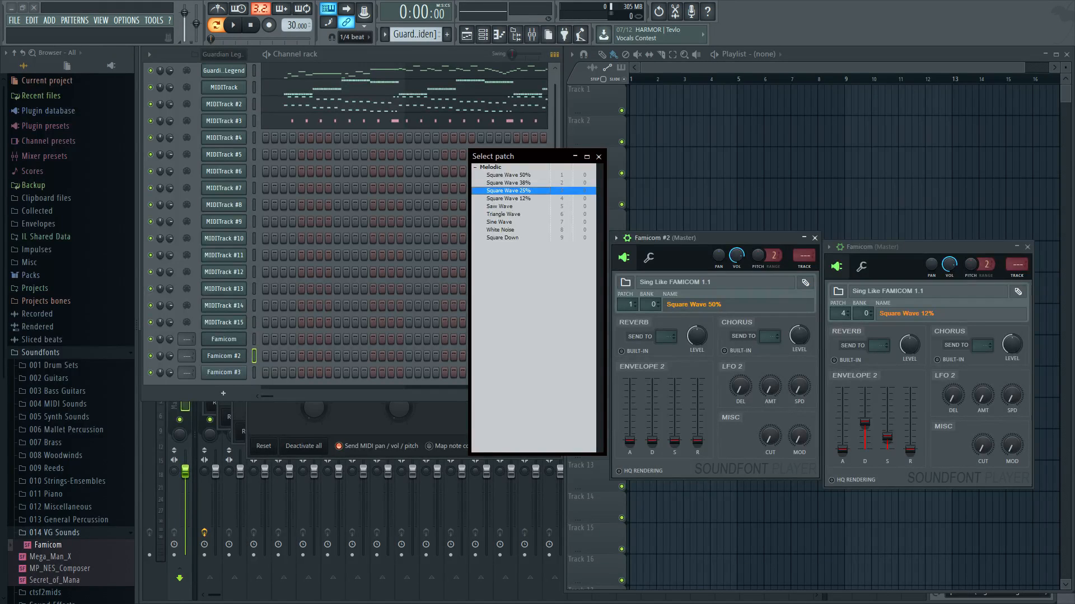
double_click(509, 191)
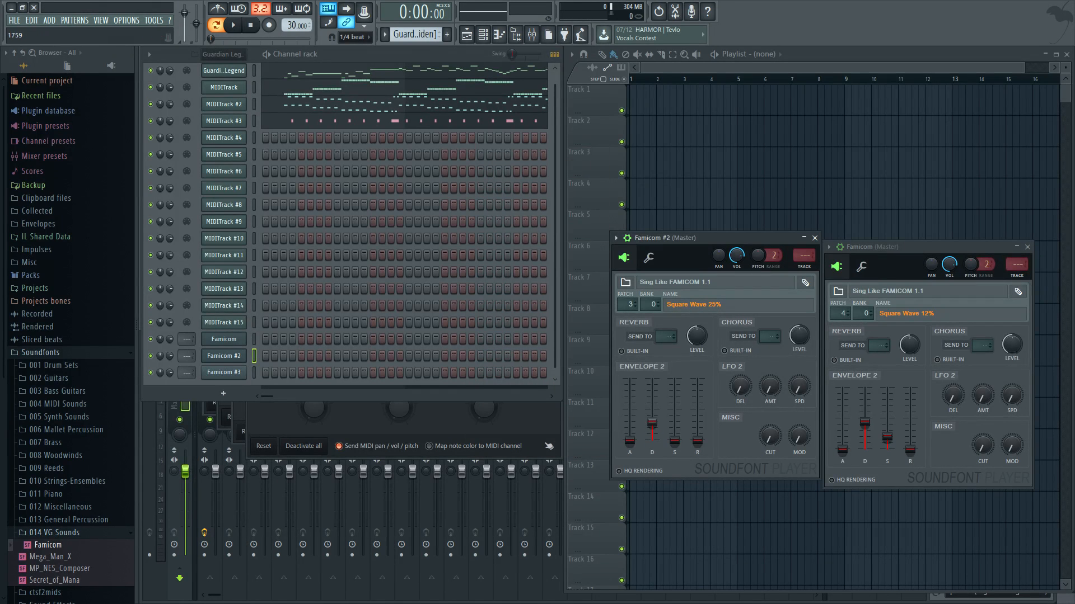
key(c)
mouse_move(652, 424)
mouse_down()
mouse_move(674, 430)
mouse_move(652, 413)
mouse_up()
key(c)
key(c)
key(c)
key(c)
key(c)
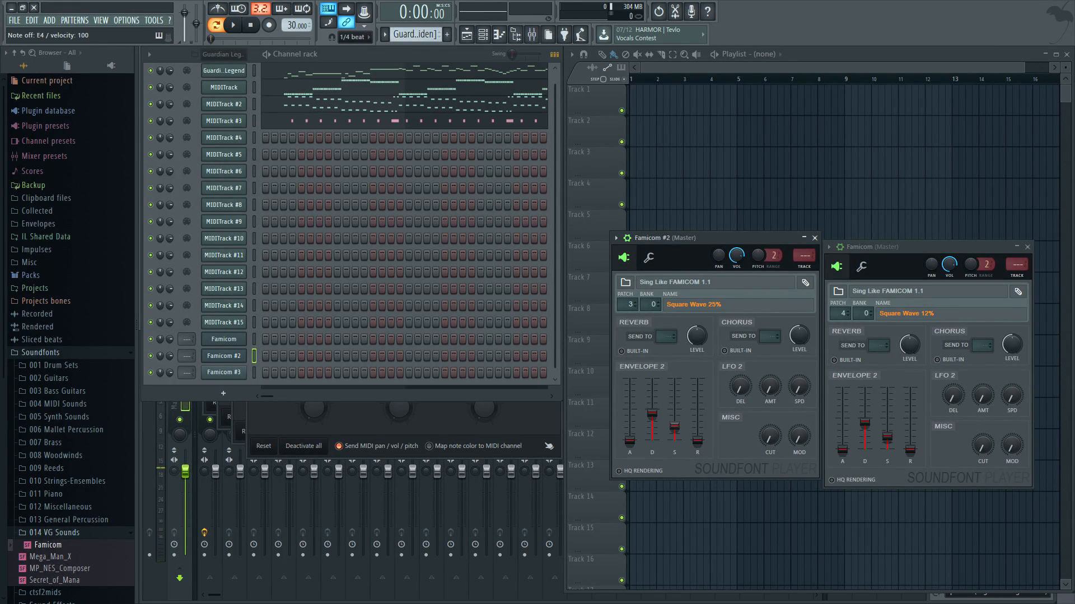
- Lower Famicom #2's Envelope 2 sustain slightly and play repeated test notes to judge the sound
mouse_move(675, 428)
mouse_down()
mouse_move(674, 385)
mouse_move(675, 431)
mouse_up()
key(c)
key(c)
key(c)
key(c)
key(c)
key(c)
key(c)
- Set Famicom #3 to the Triangle Wave patch
click(224, 372)
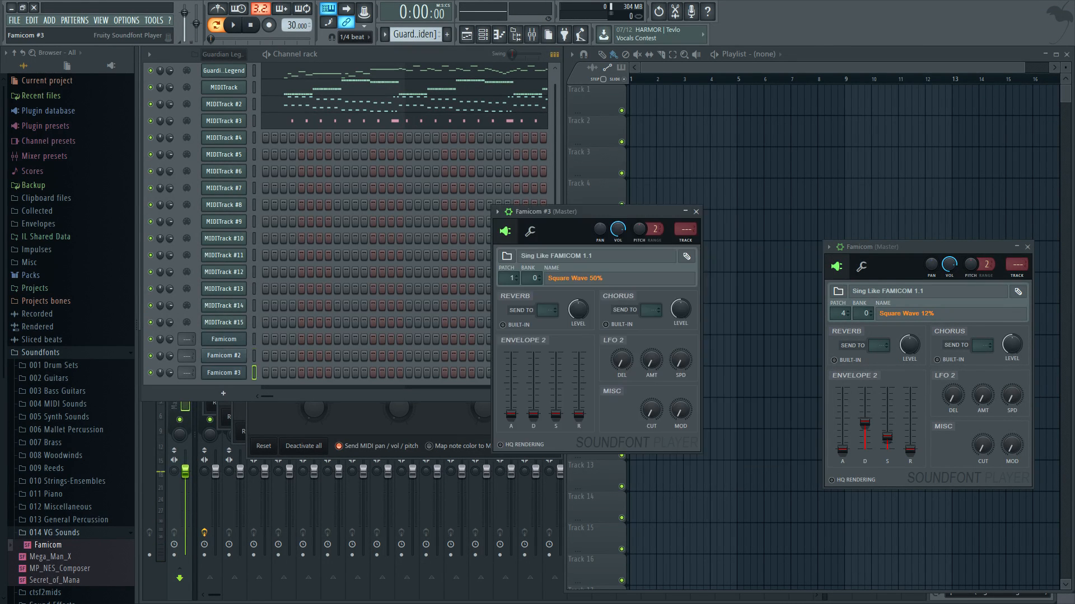
click(575, 278)
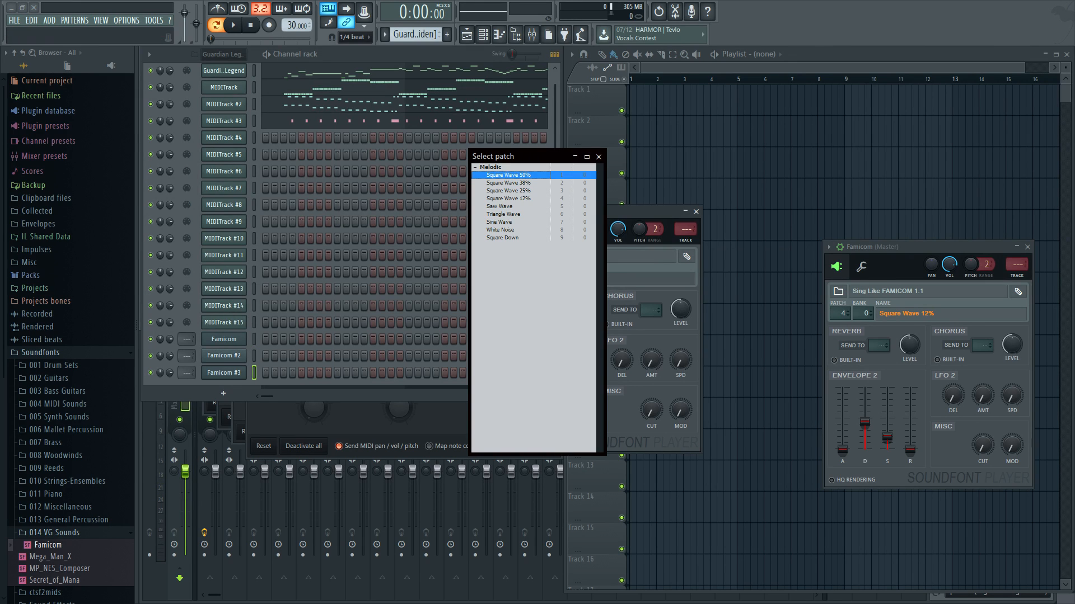
double_click(503, 215)
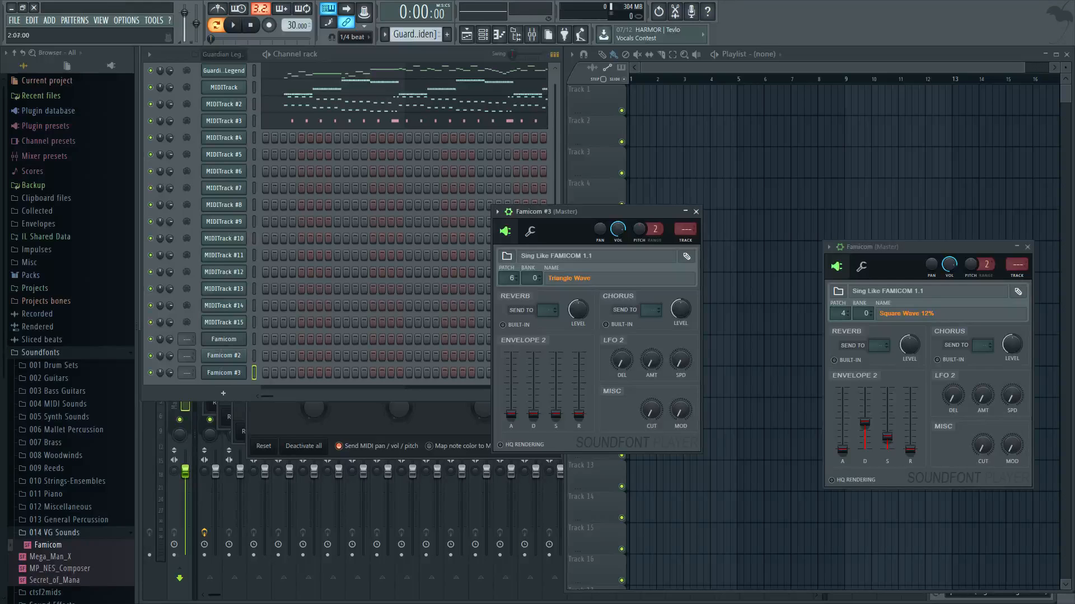
- Select the Guardian Legend channel's opening notes in bar 1 of its piano roll and close the piano roll
click(364, 54)
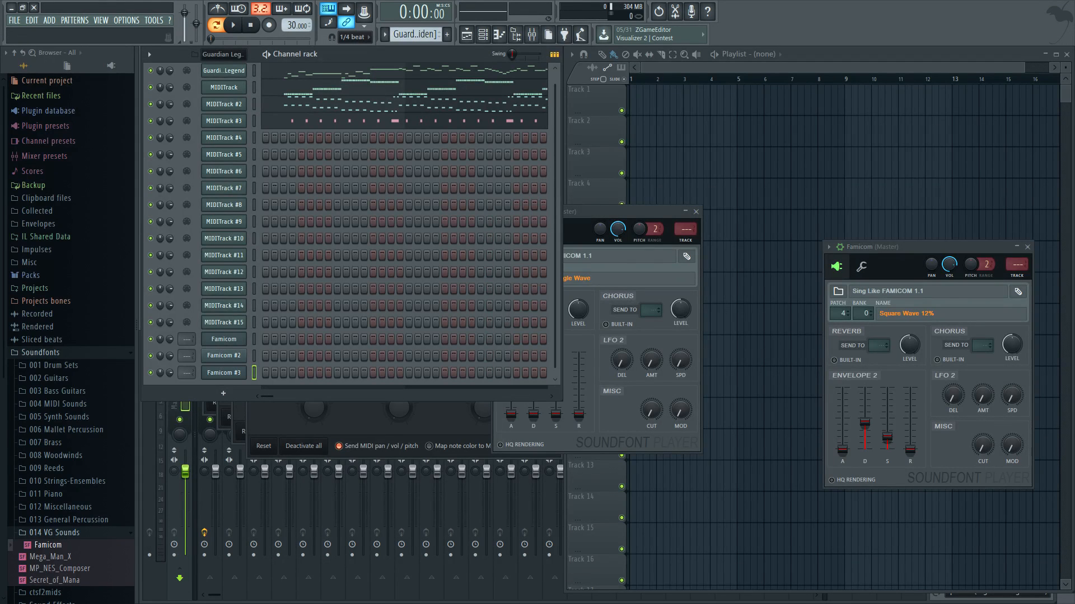
click(329, 71)
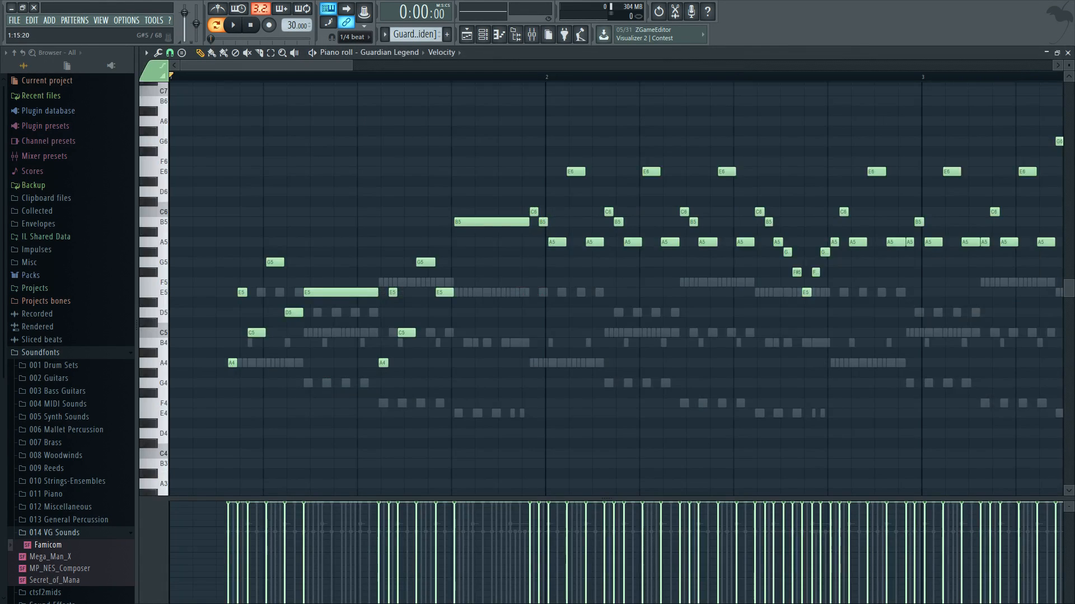
scroll(519, 252, down, 2)
scroll(518, 253, up, 3)
scroll(512, 252, down, 1)
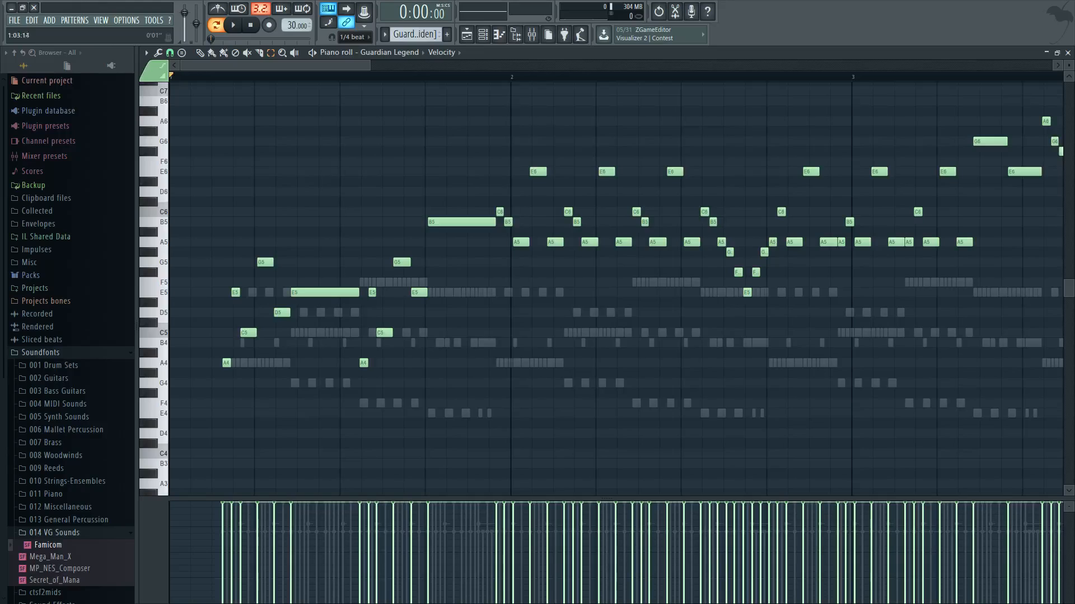
drag(220, 77, 513, 293)
drag(471, 77, 487, 87)
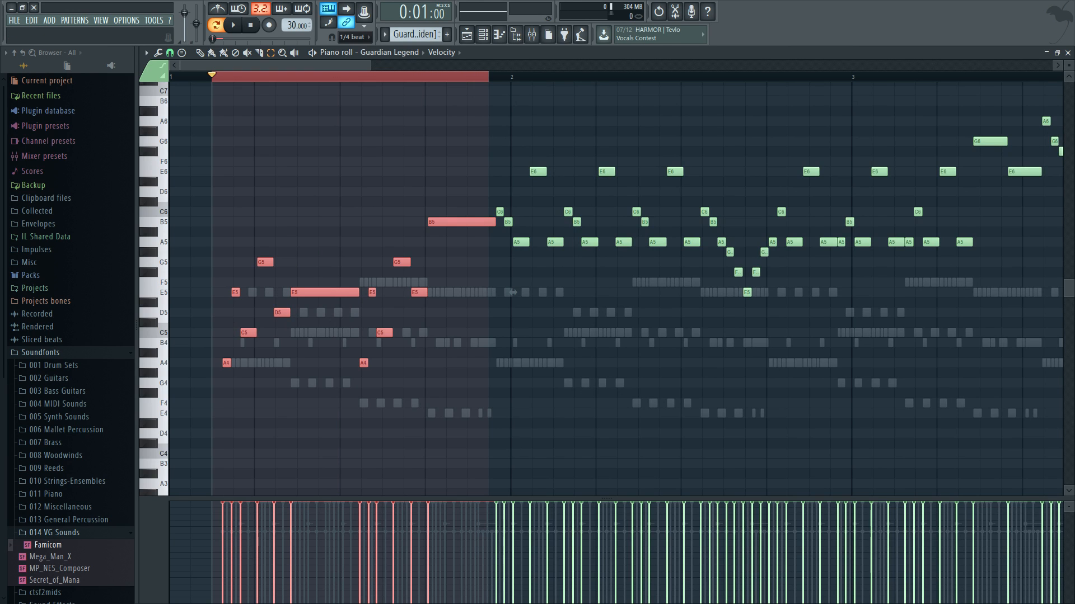
click(1068, 52)
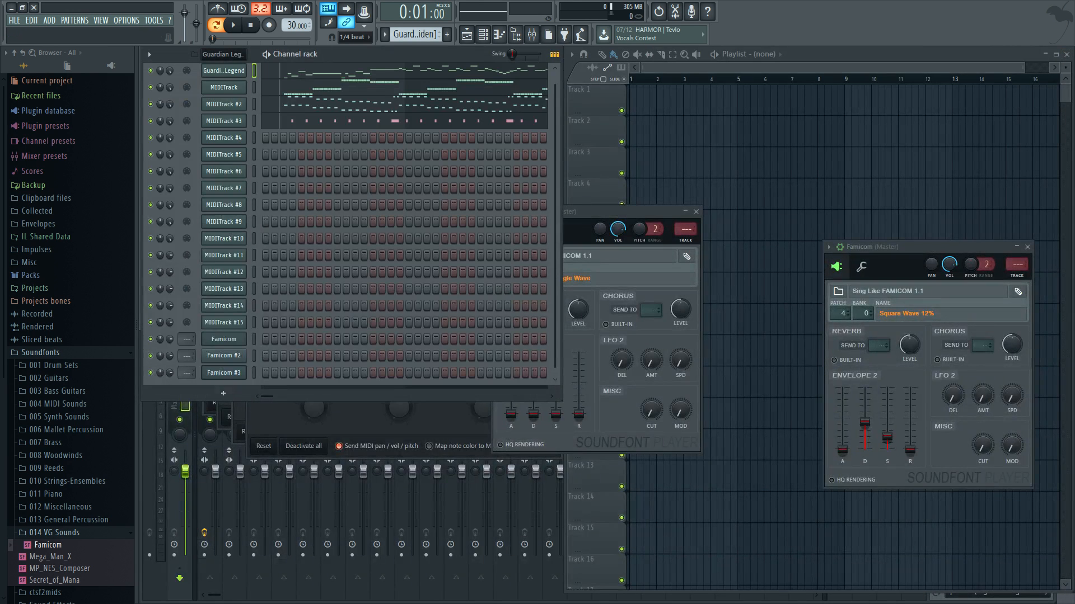
- Create a new pattern named "Main I"
key(F4)
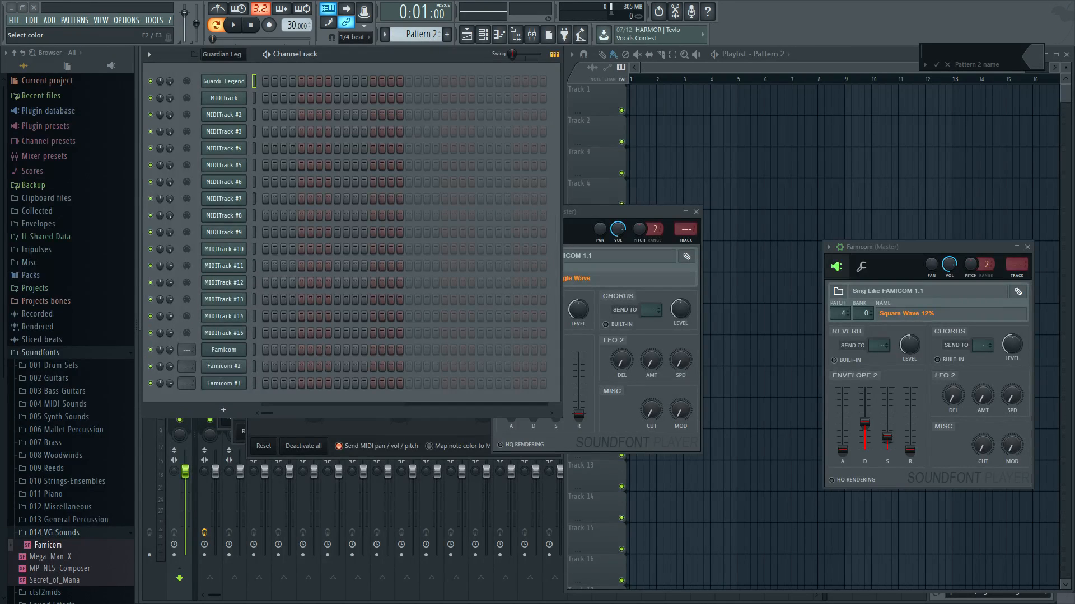
text(Main I)
key(Return)
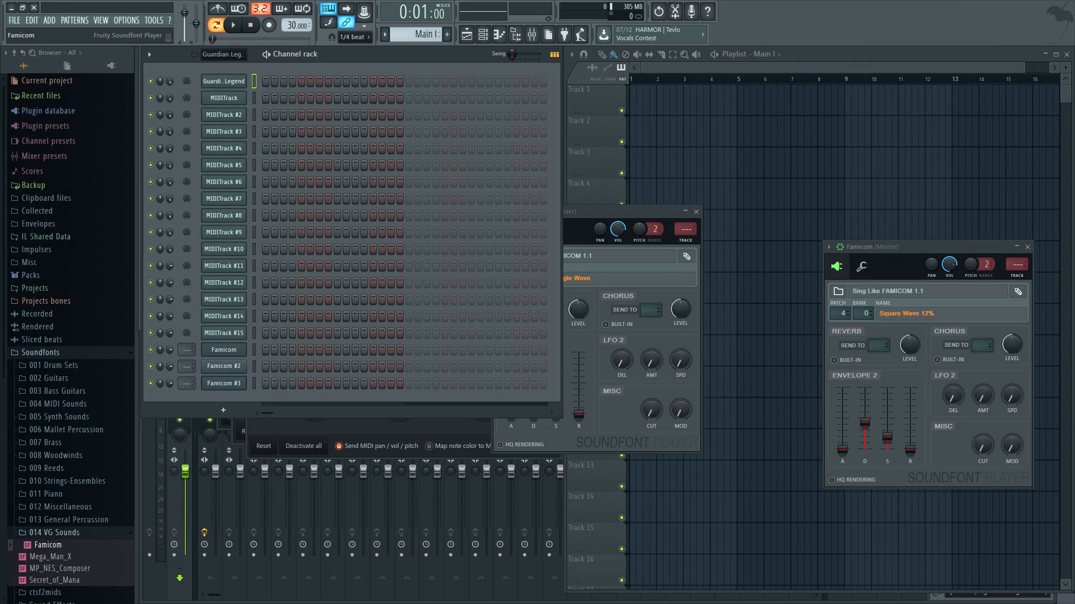
- Paste the Guardian Legend opening notes into Famicom's piano roll and align the first note with the start of bar 1
right_click(241, 350)
click(263, 350)
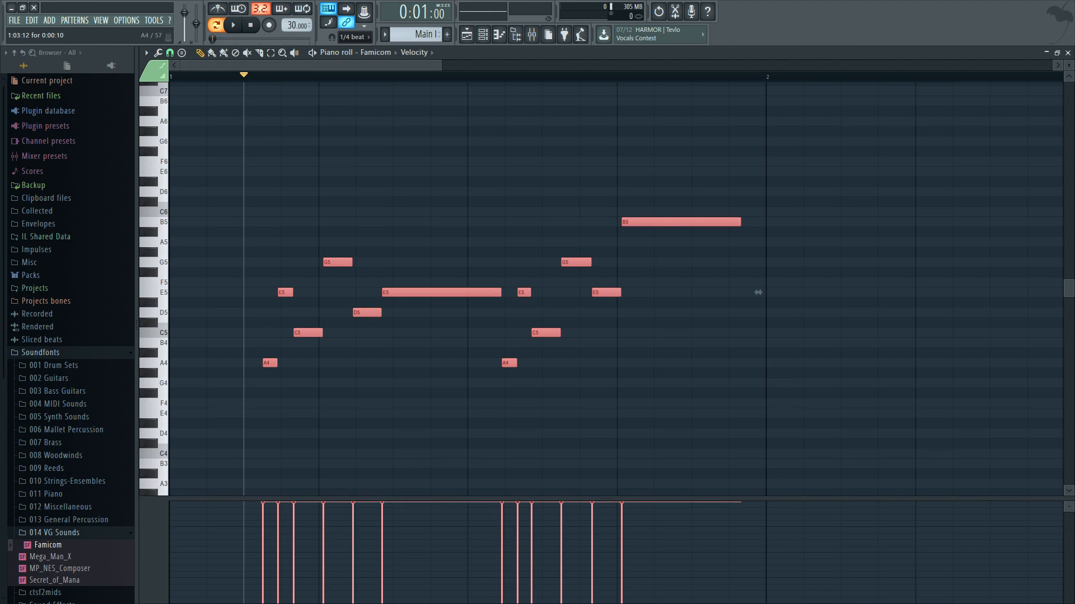
drag(758, 293, 665, 292)
ctrl+scroll(664, 292, down, 2)
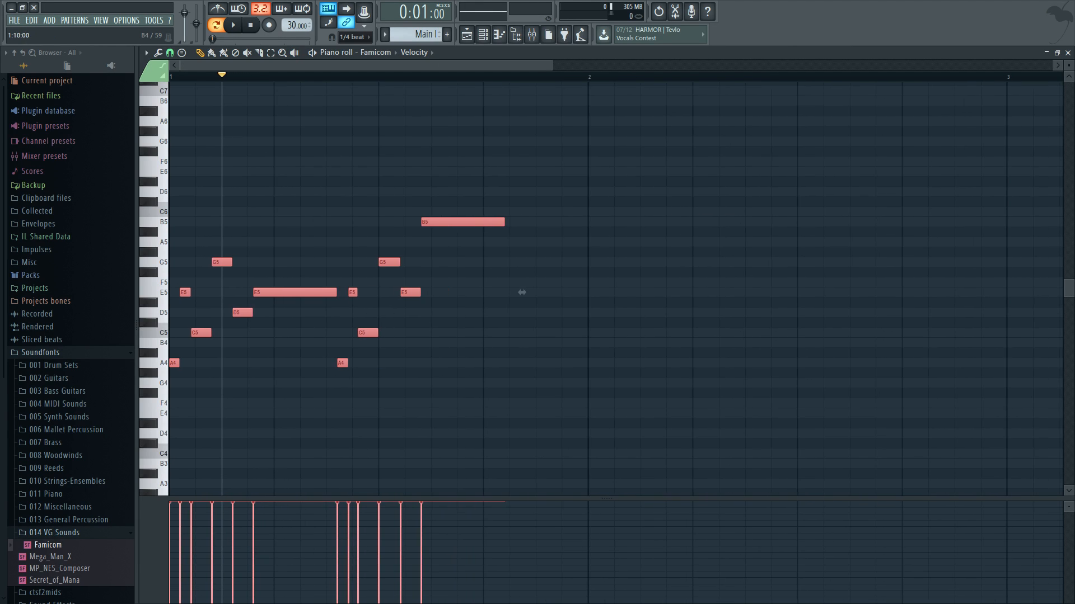
ctrl+scroll(521, 292, down, 2)
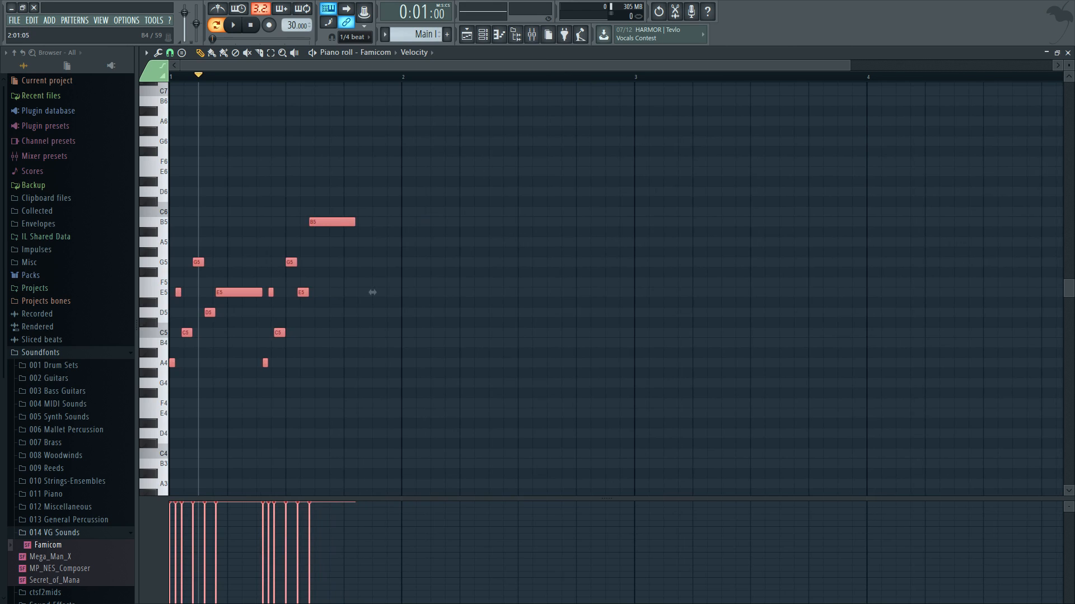
ctrl+scroll(372, 292, down, 2)
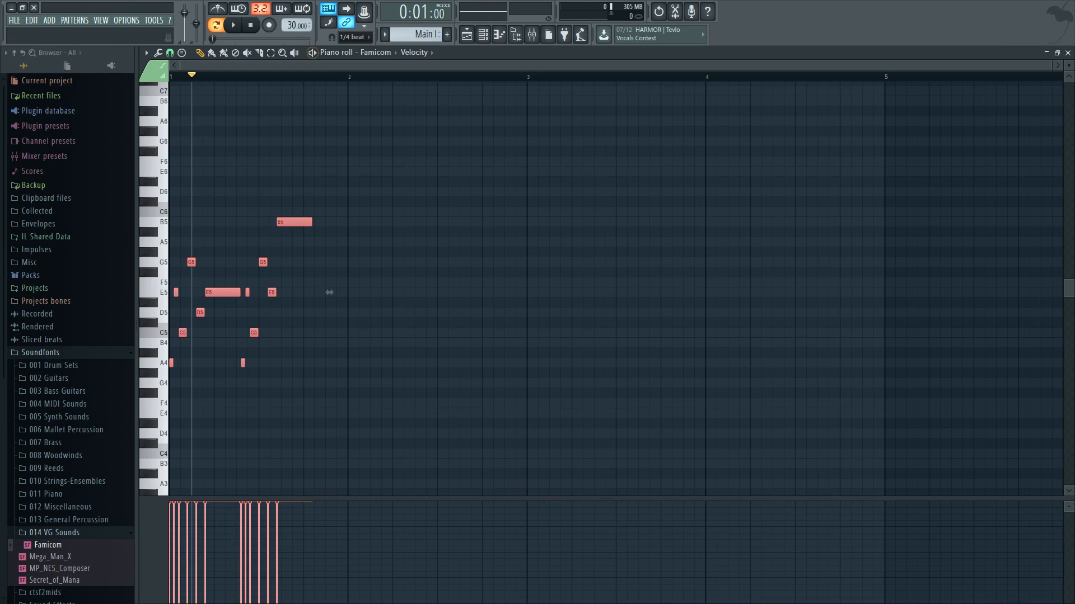
- Set the project tempo to 120 BPM
right_click(296, 25)
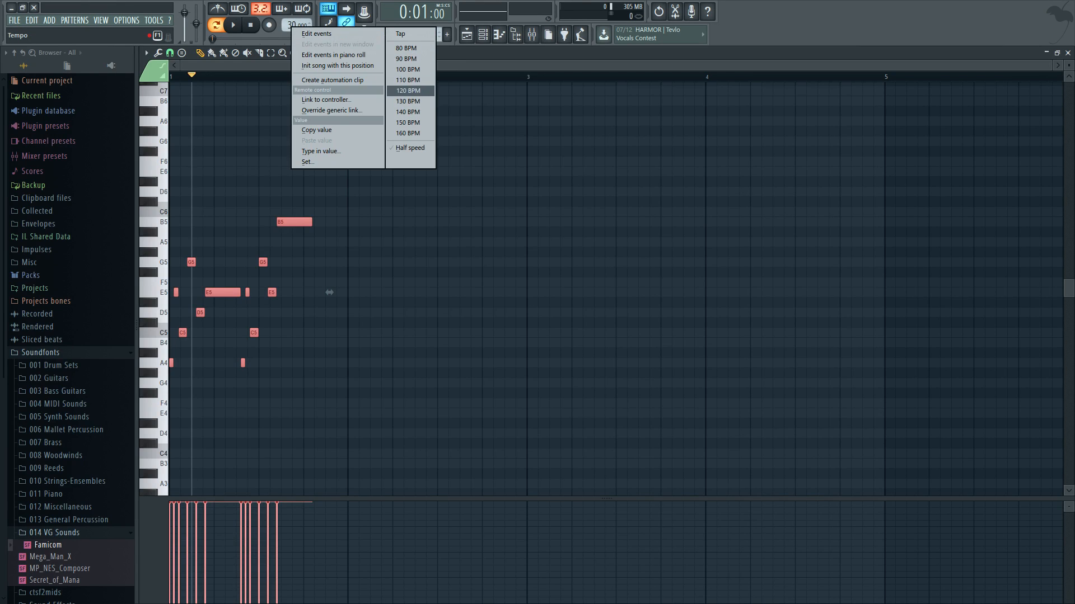
click(407, 91)
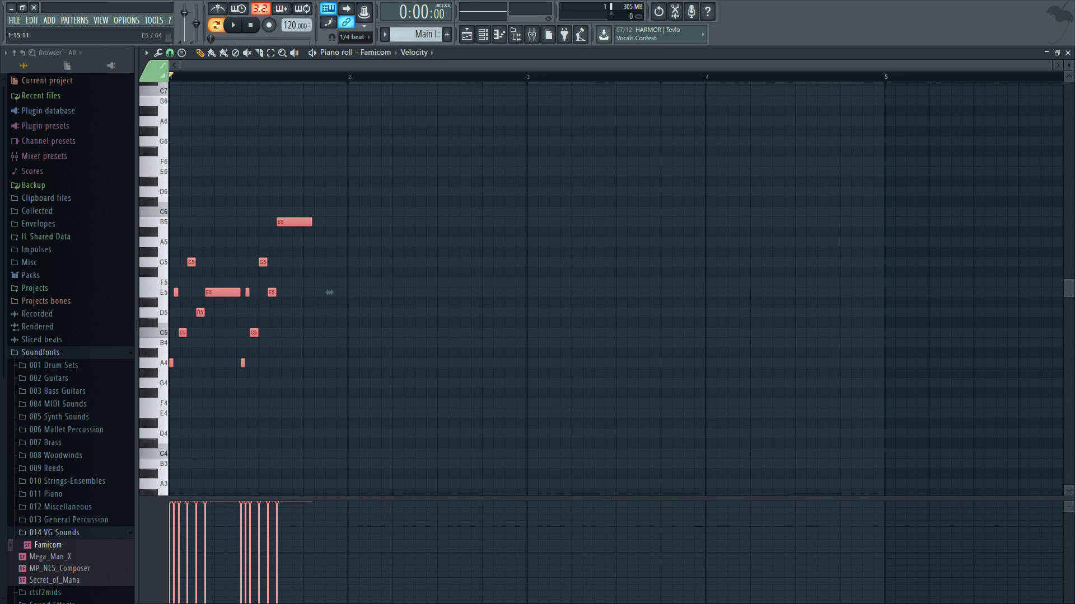
- Stretch the Famicom notes to fill four bars and quantize them, checking the phrase in playback
drag(329, 292, 901, 293)
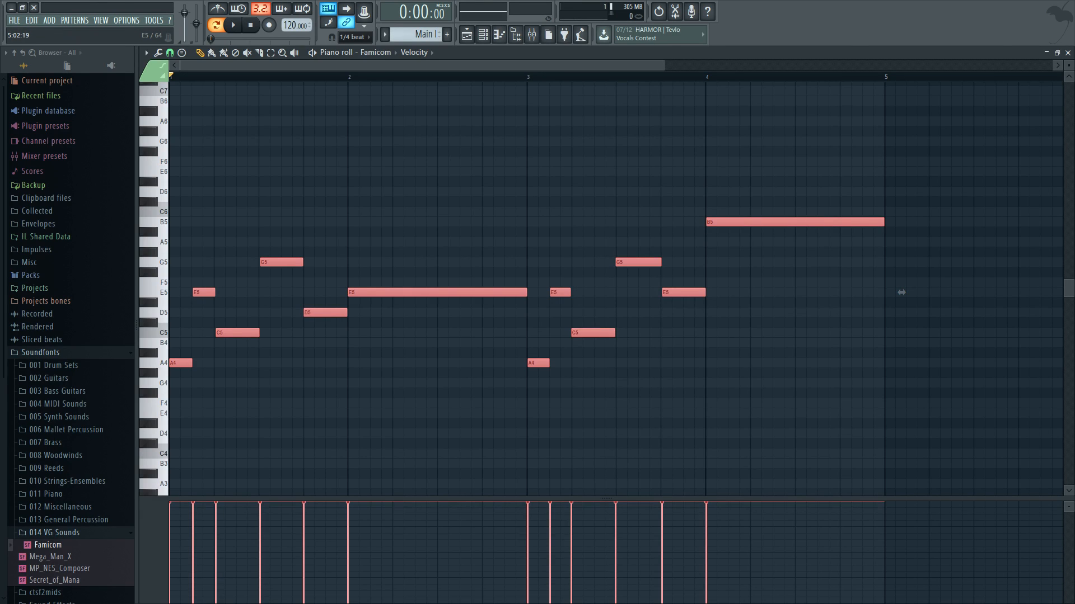
key(ctrl+q)
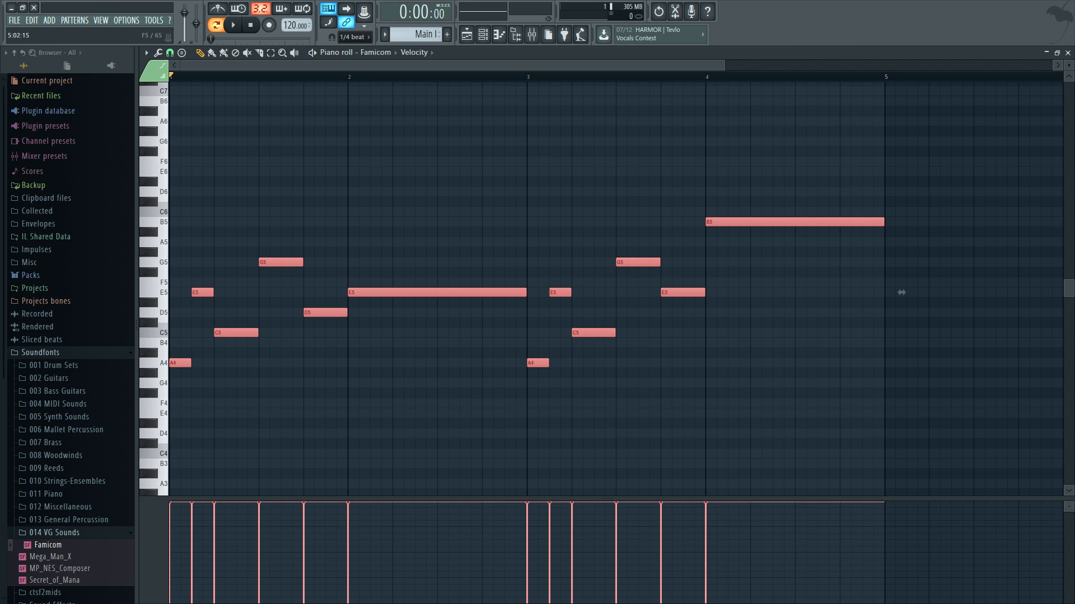
key(space)
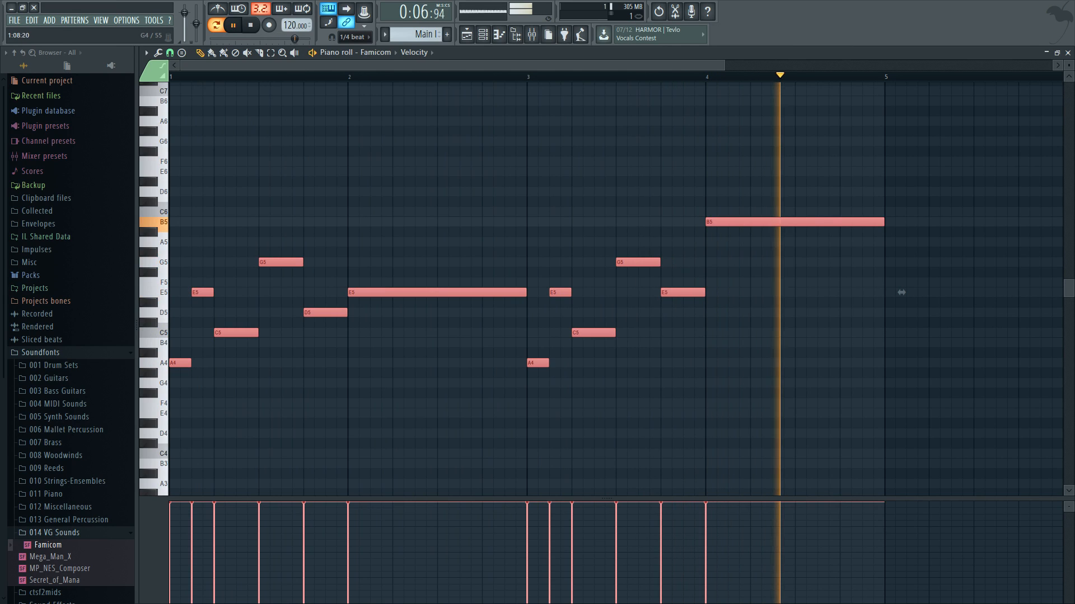
key(space)
- Transpose all of Famicom's notes down one octave
scroll(901, 292, down, 4)
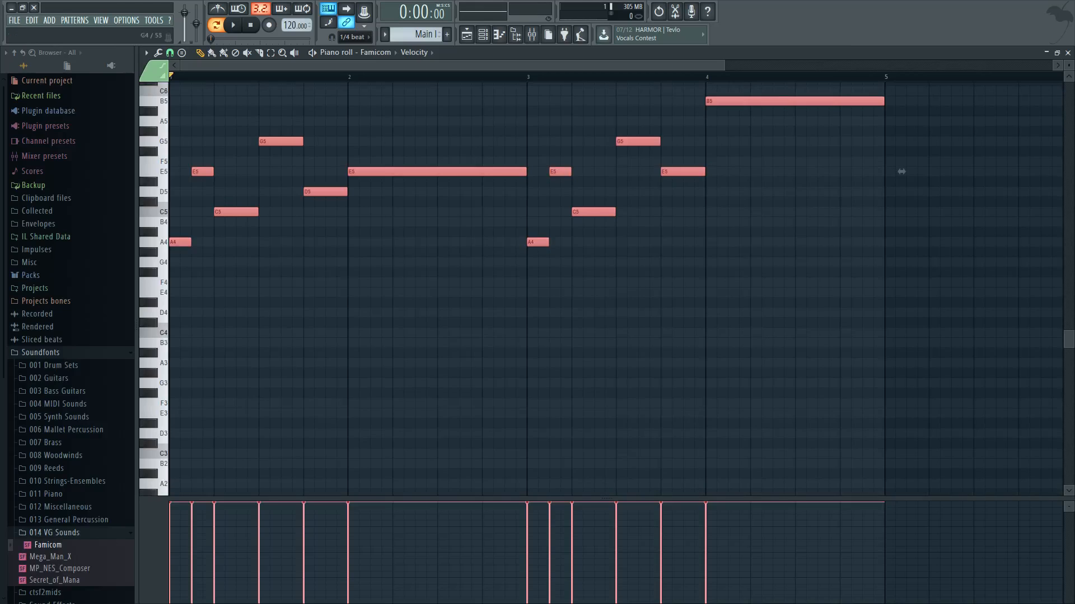
key(Down)
key(Down)
key(Down)
key(Down)
key(Down)
key(Down)
key(Down)
key(Down)
key(Down)
key(Down)
key(Down)
key(Down)
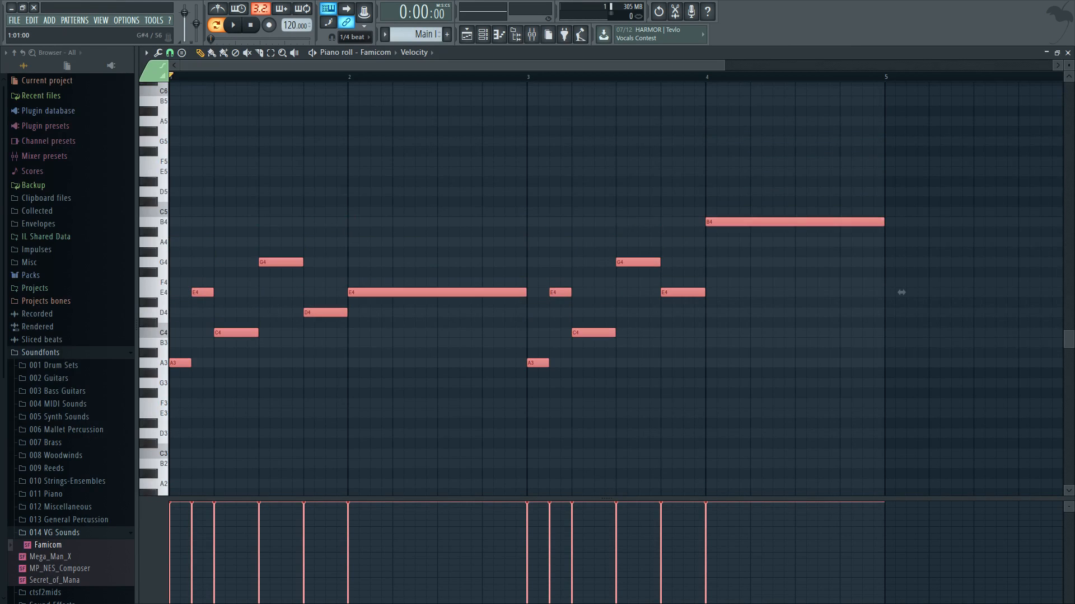
- Play the lowered Famicom melody and undo the octave shift
key(space)
key(shift+Up)
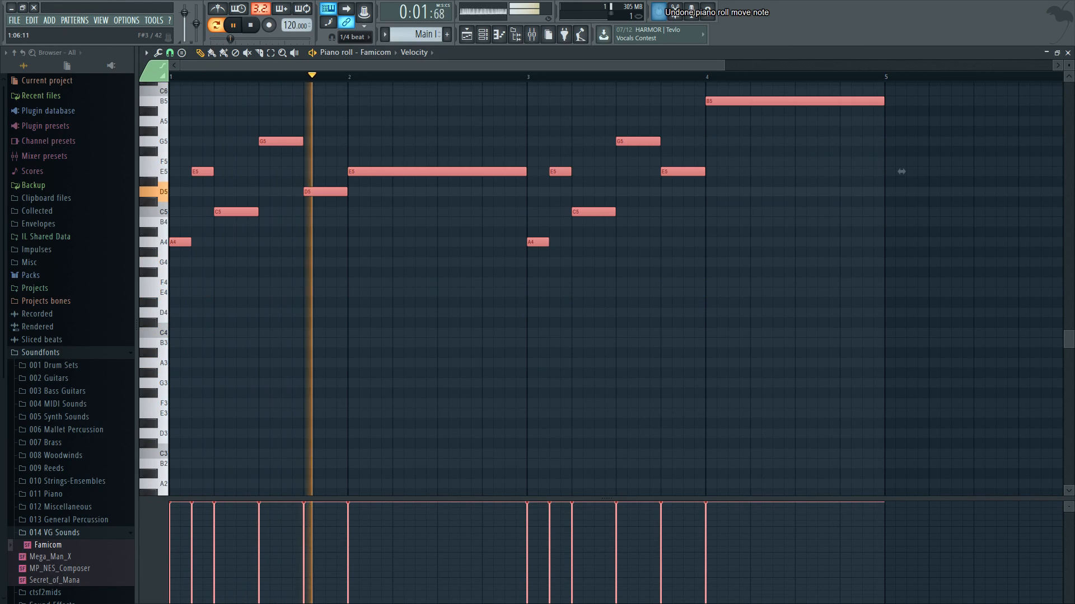
key(space)
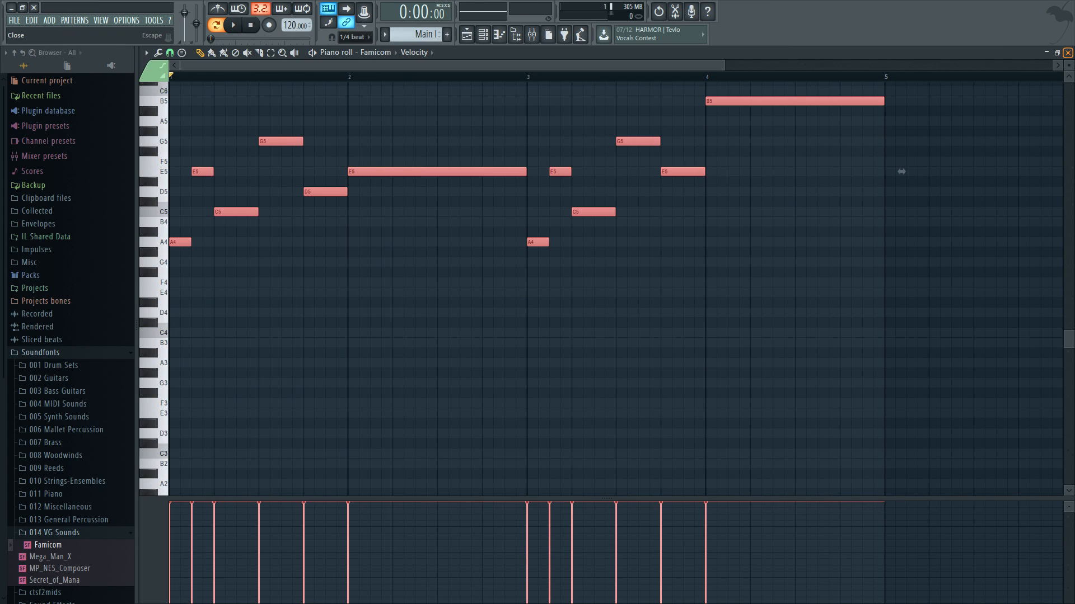
- Remove all the notes from Famicom's piano roll and close it
key(ctrl+a)
key(Delete)
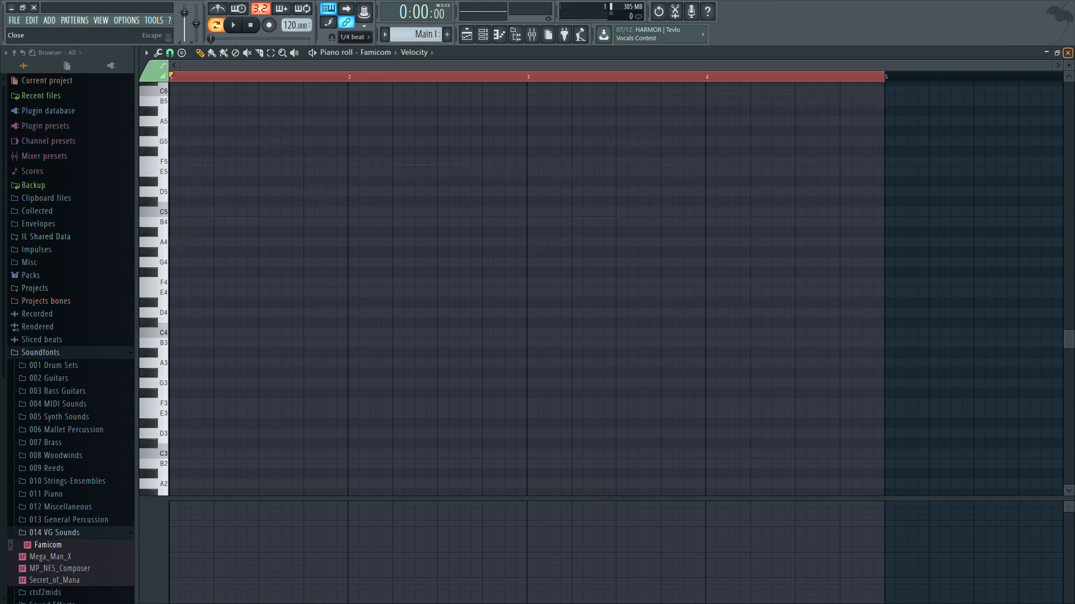
click(1067, 52)
- Try to bring the melody into Famicom #2's empty piano roll, and close the piano roll
right_click(241, 366)
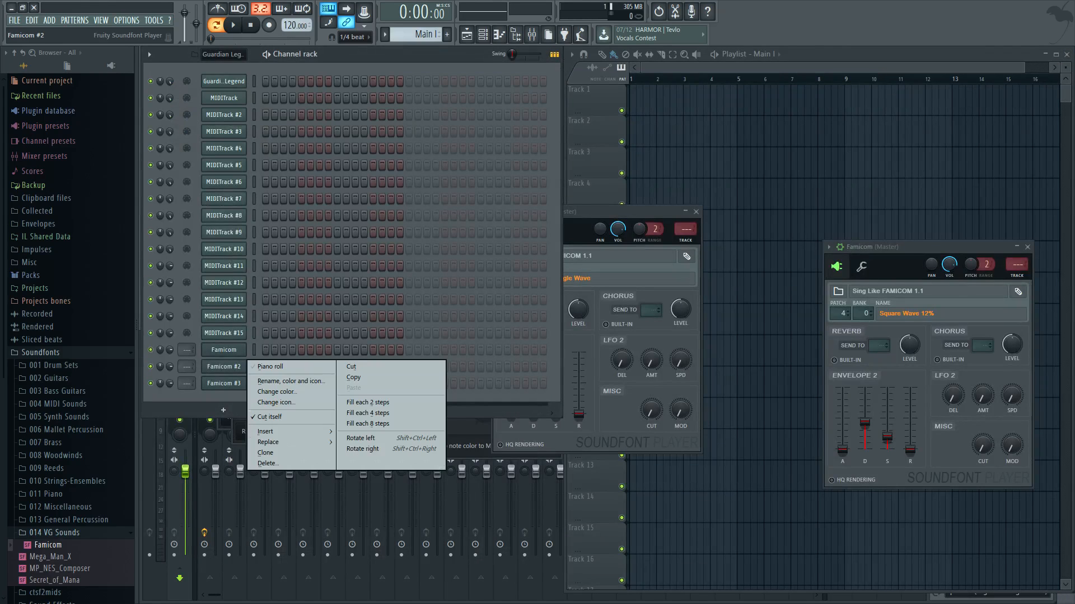
click(273, 366)
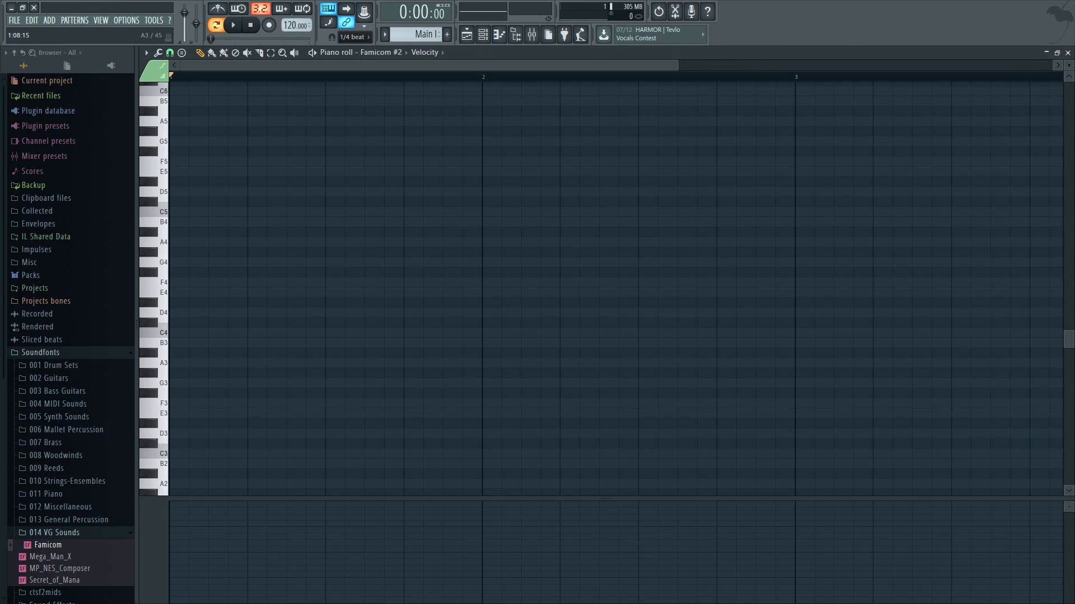
scroll(615, 363, up, 5)
key(ctrl+z)
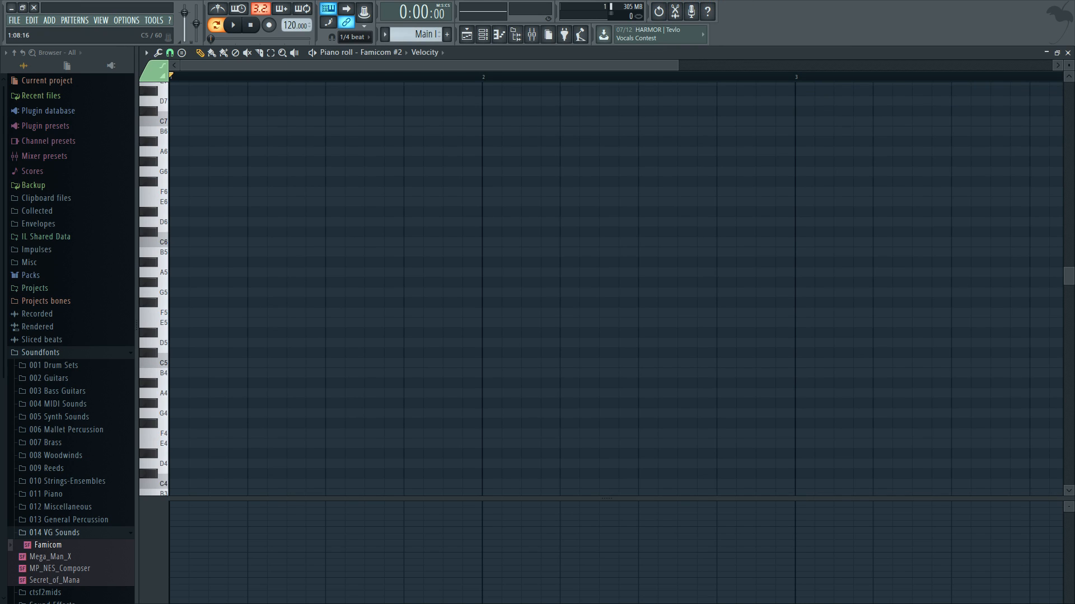
key(ctrl+z)
click(1067, 52)
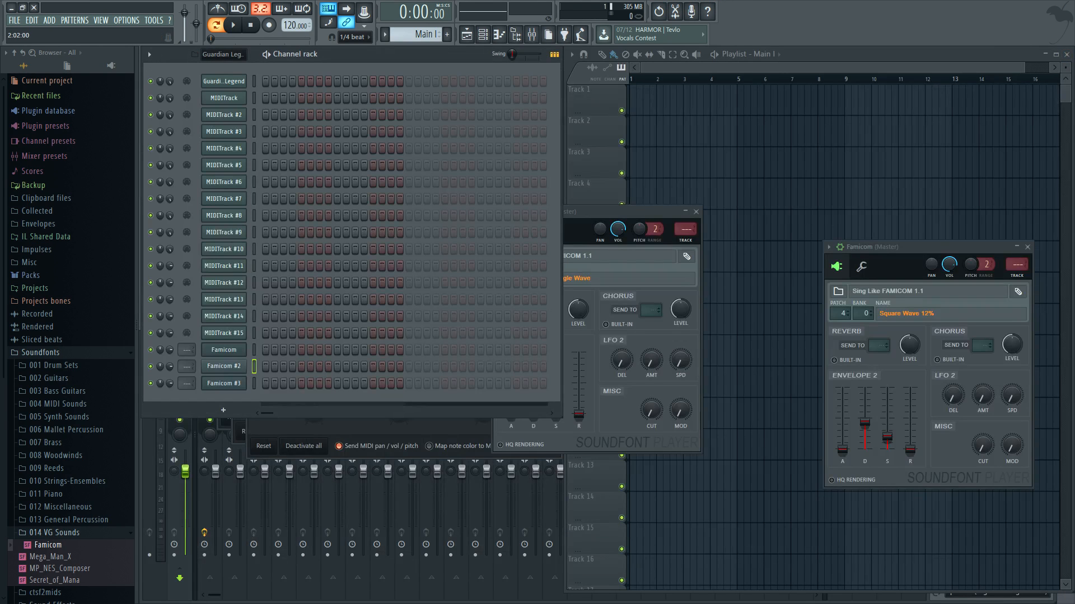
- Select the Guardian Legend channel's opening notes in bar 1 of the imported MIDI pattern again for copying
scroll(416, 35, up, 1)
click(297, 82)
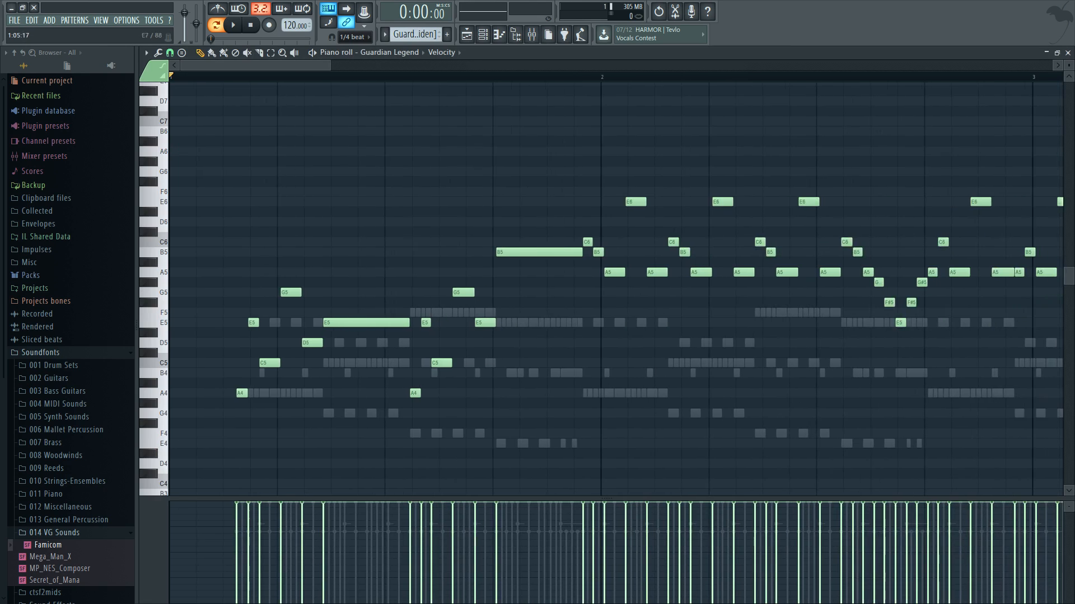
click(270, 53)
drag(567, 179, 208, 466)
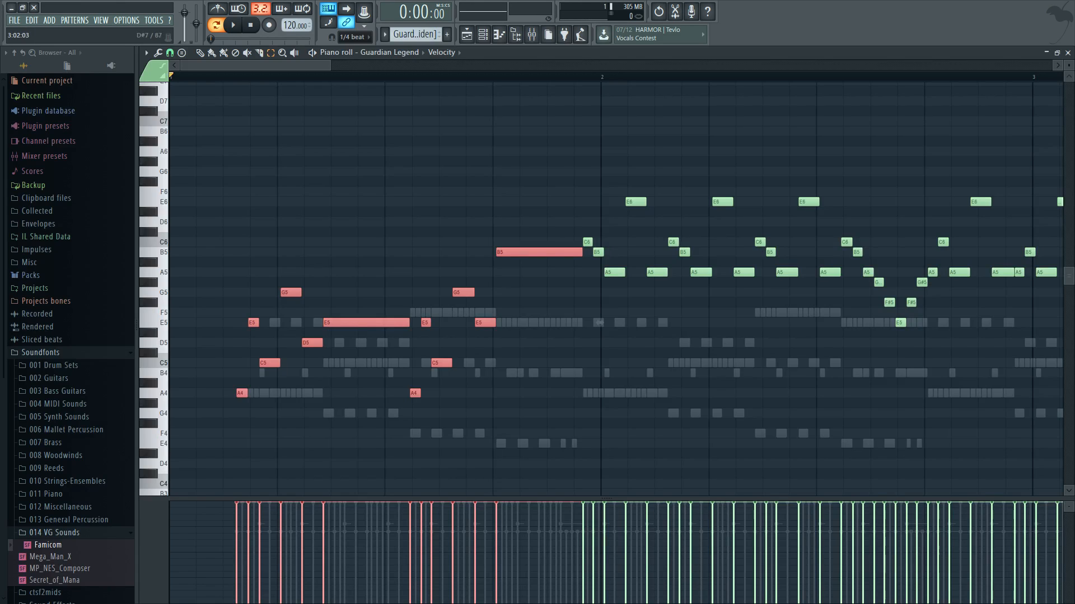
click(1067, 52)
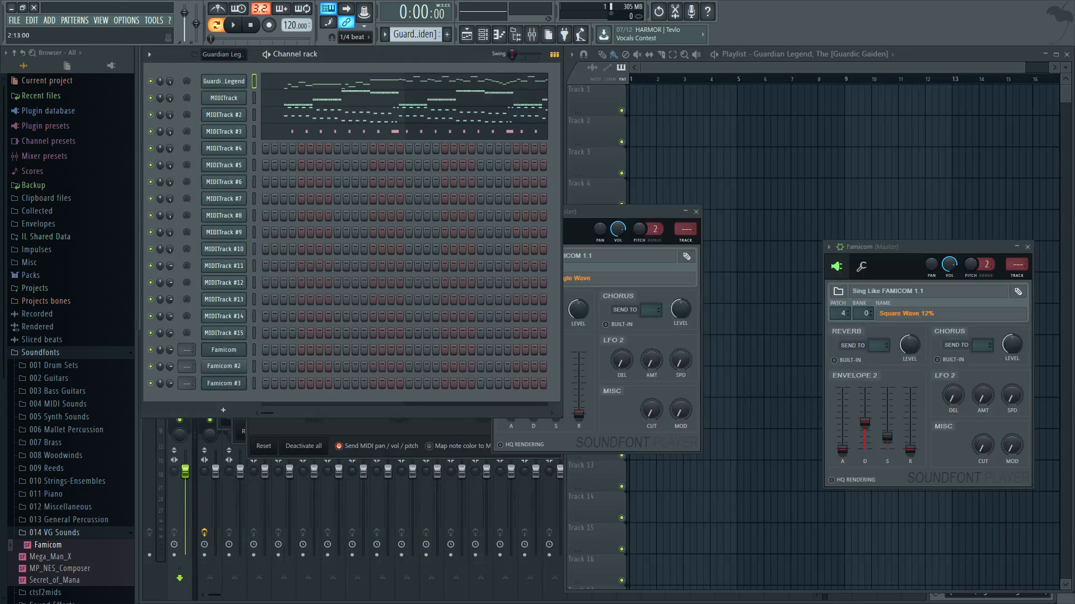
- Paste the opening notes into Famicom #2's piano roll in pattern Main I, starting at the beginning of bar 1
scroll(415, 35, down, 1)
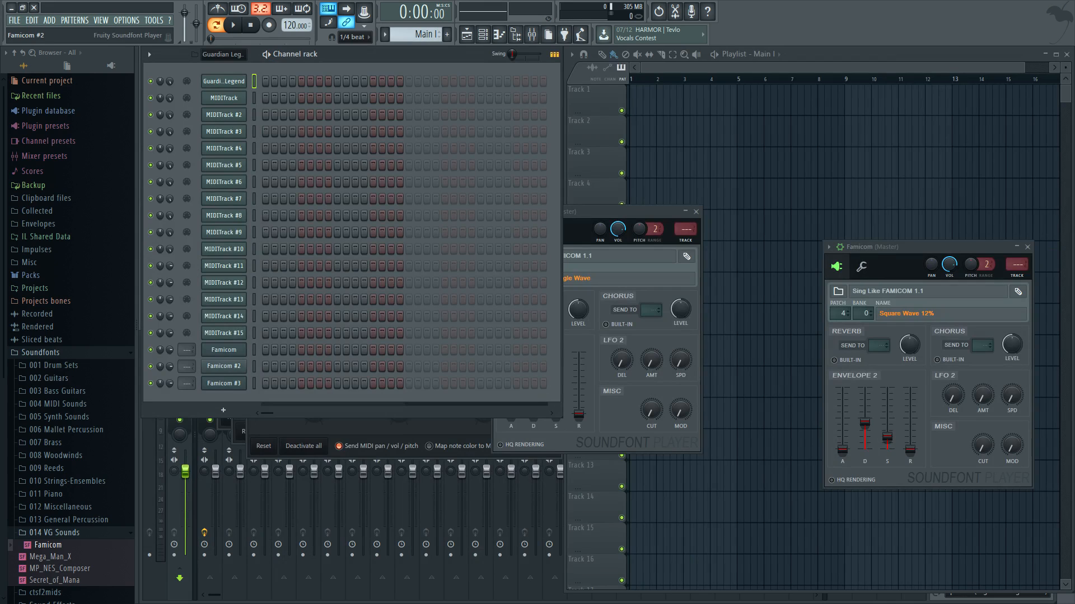
right_click(245, 365)
click(269, 366)
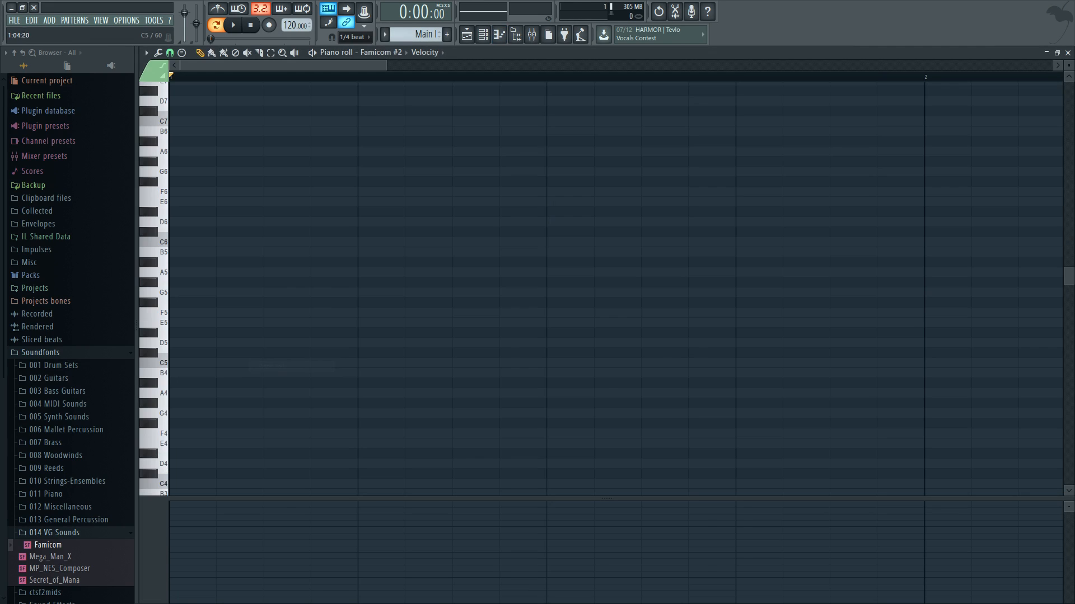
drag(296, 393, 178, 393)
scroll(645, 343, down, 2)
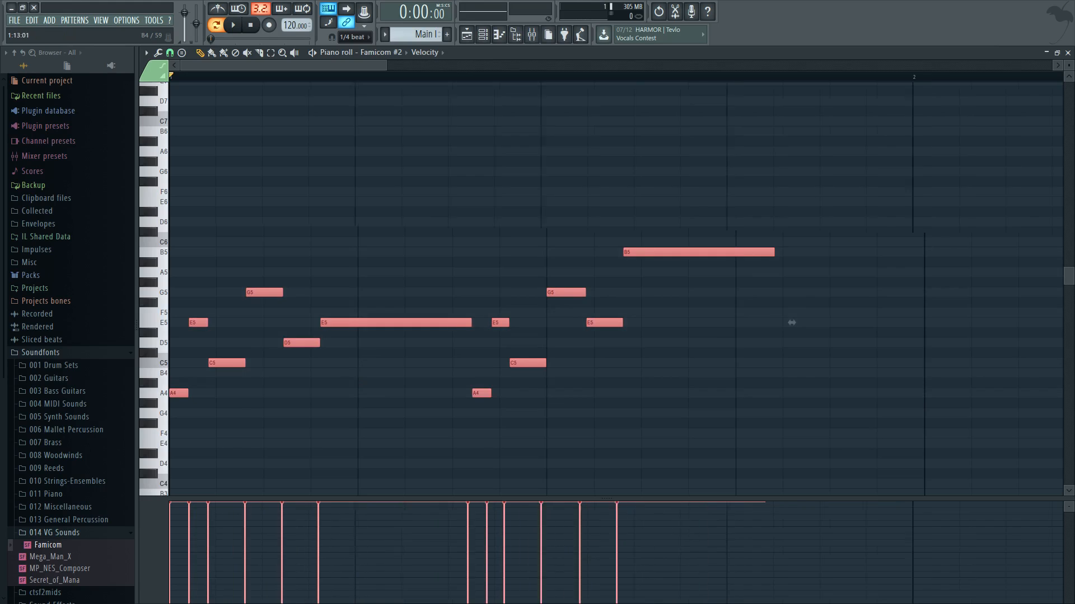
scroll(574, 323, down, 3)
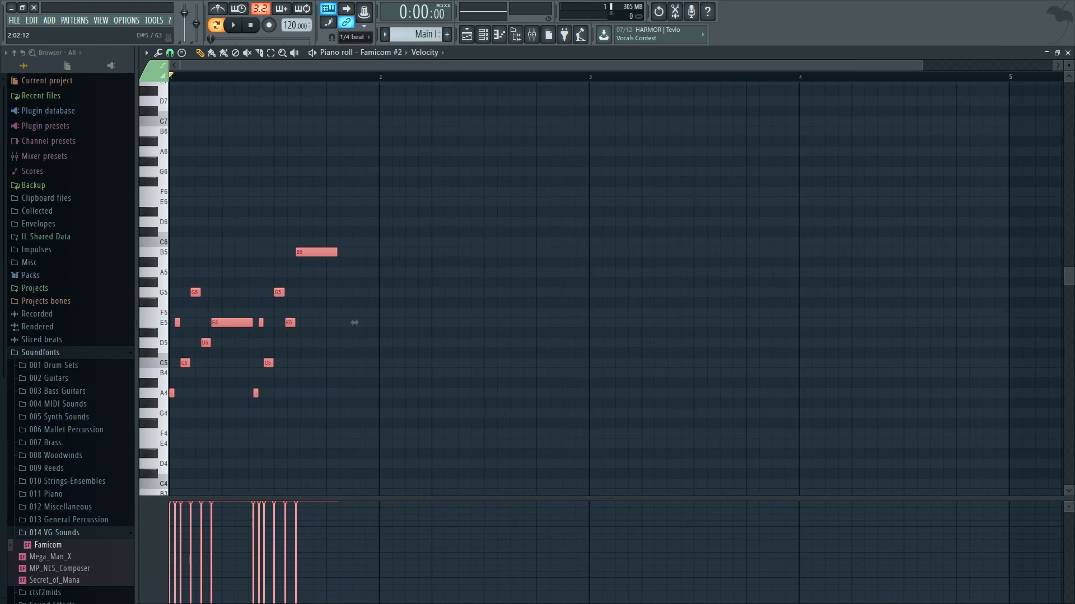
- Stretch the Famicom #2 notes to fill four bars, play the phrase and close the piano roll
drag(354, 322, 1025, 322)
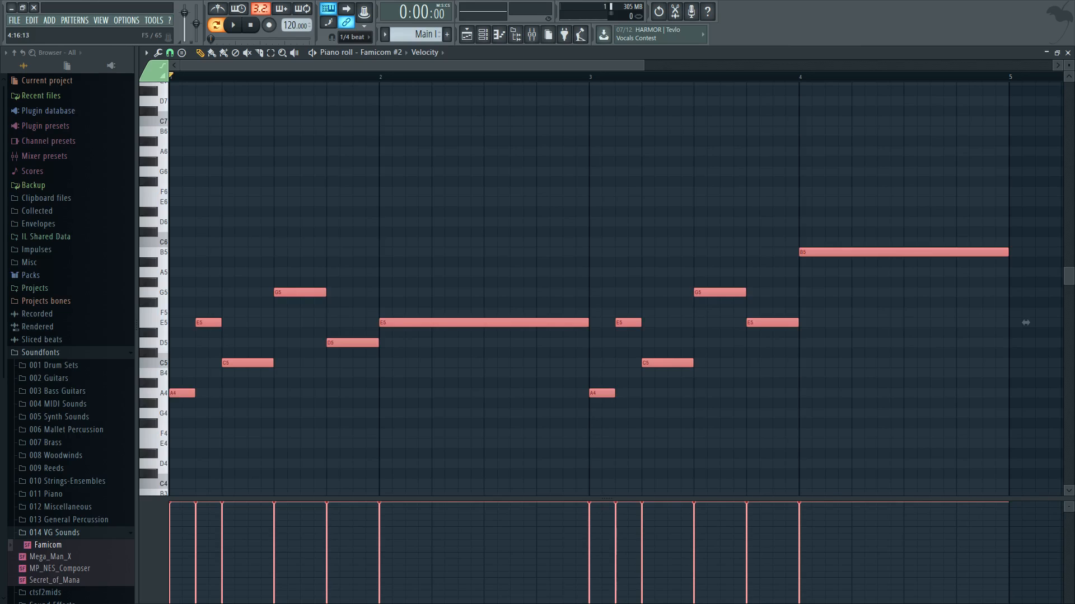
key(space)
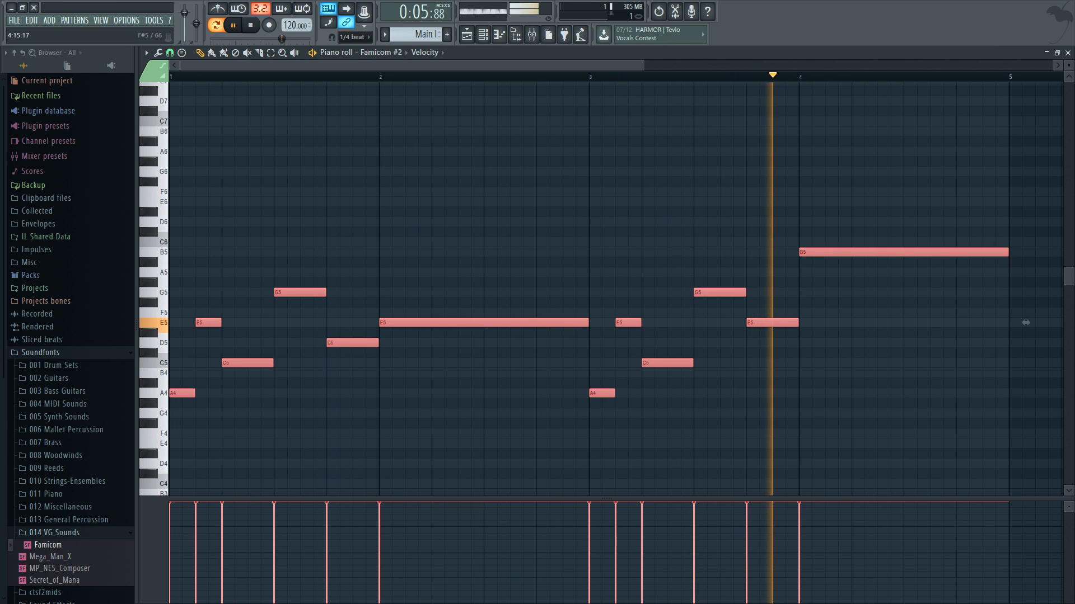
key(space)
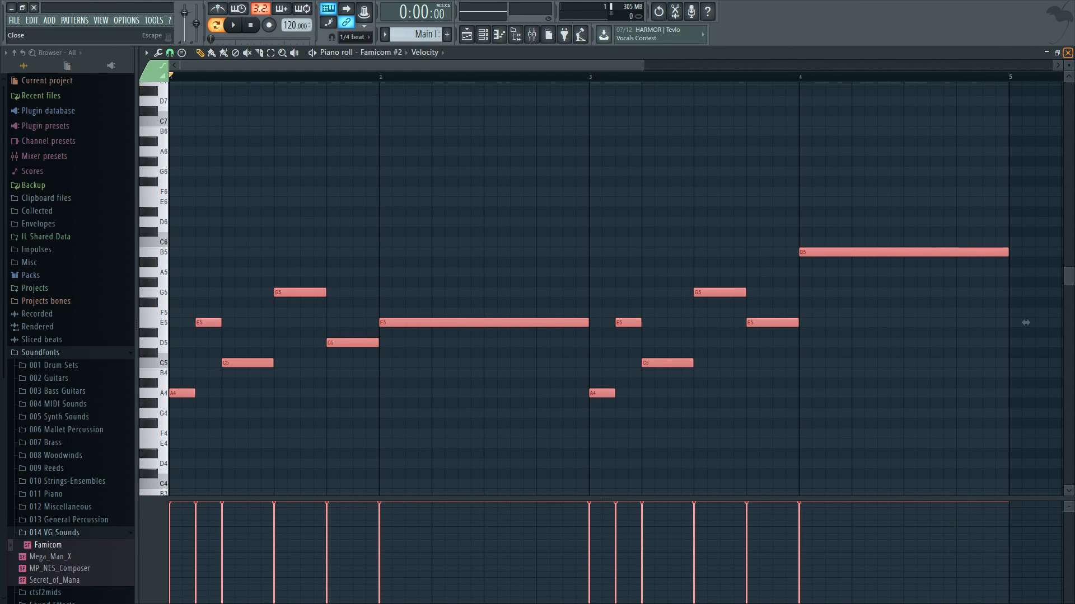
click(1067, 52)
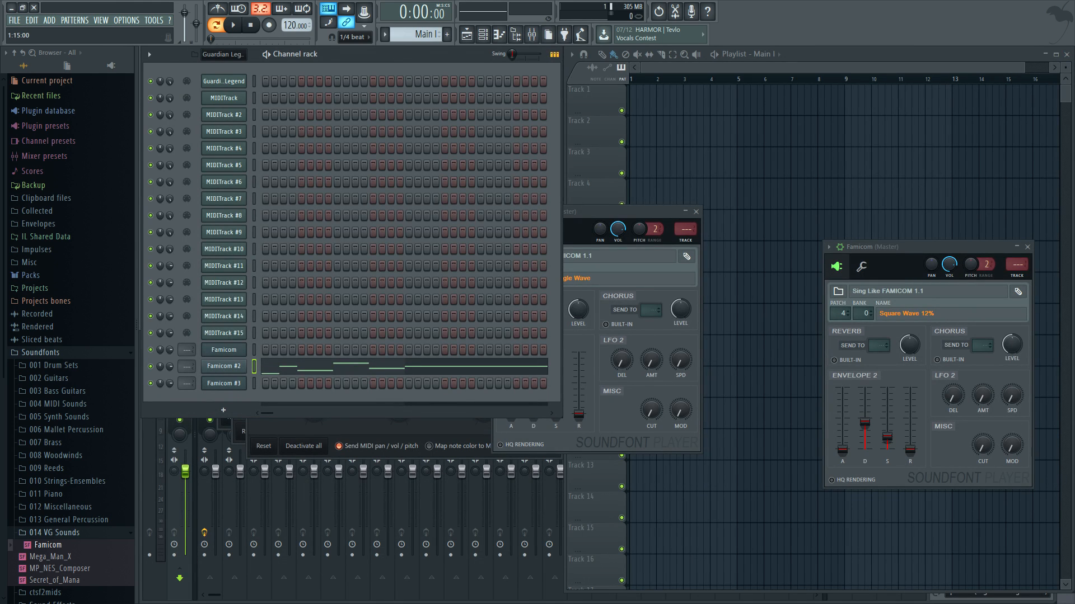
- Select MIDITrack's bar 1 notes, from the first A4 run through the E5 run, in the imported Guardian Legend pattern
key(KP_Subtract)
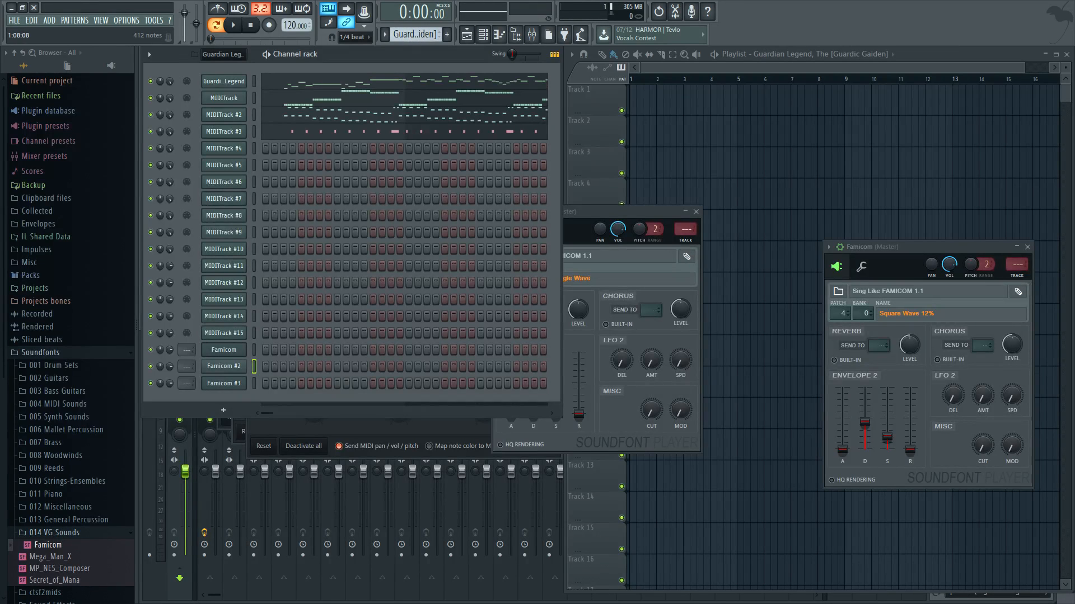
click(312, 98)
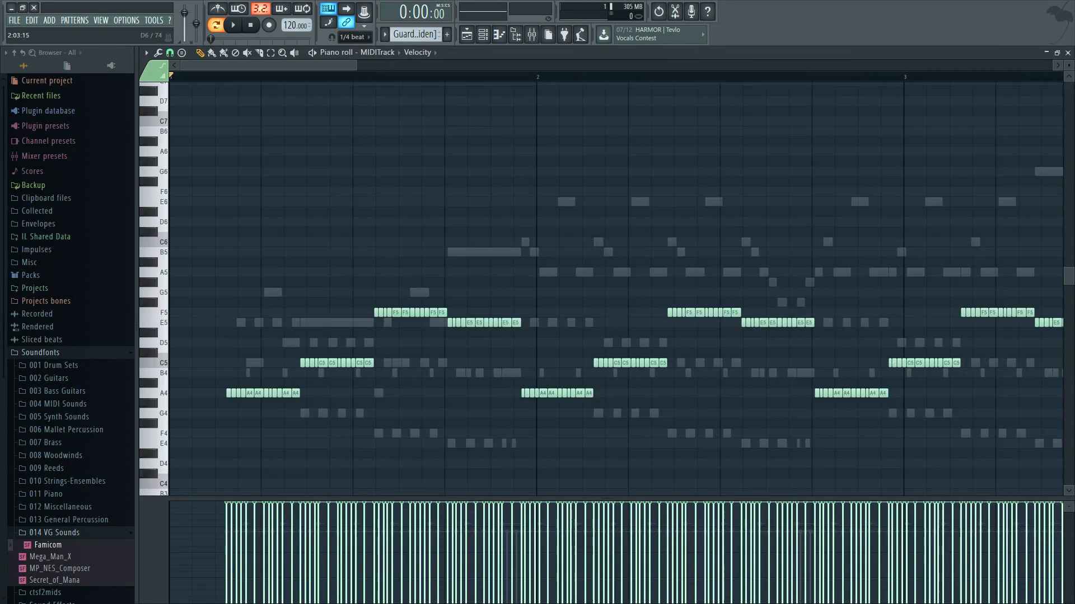
scroll(598, 223, down, 2)
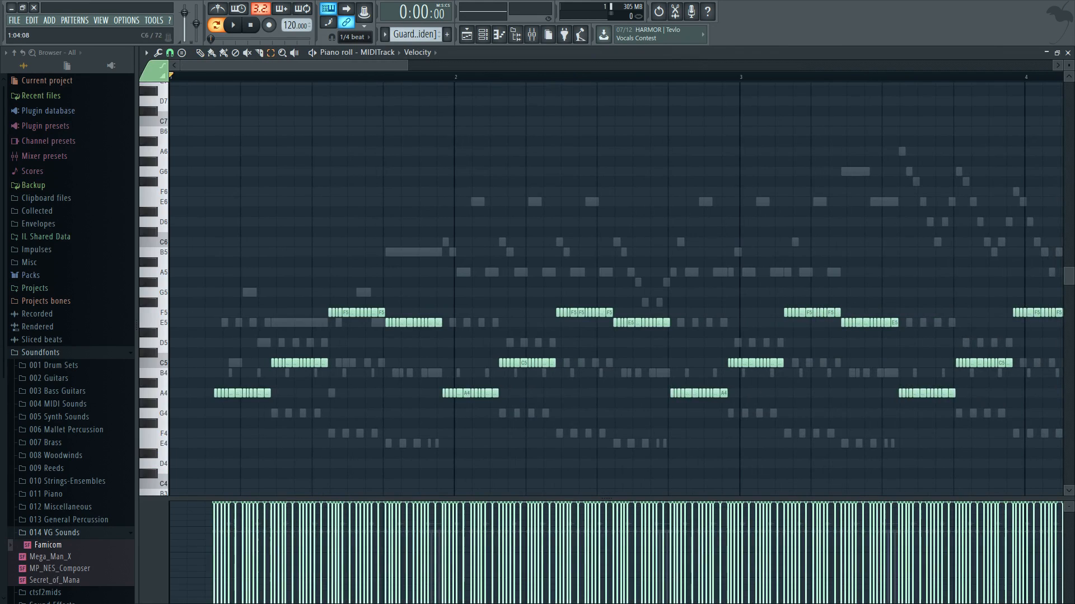
drag(185, 218, 435, 477)
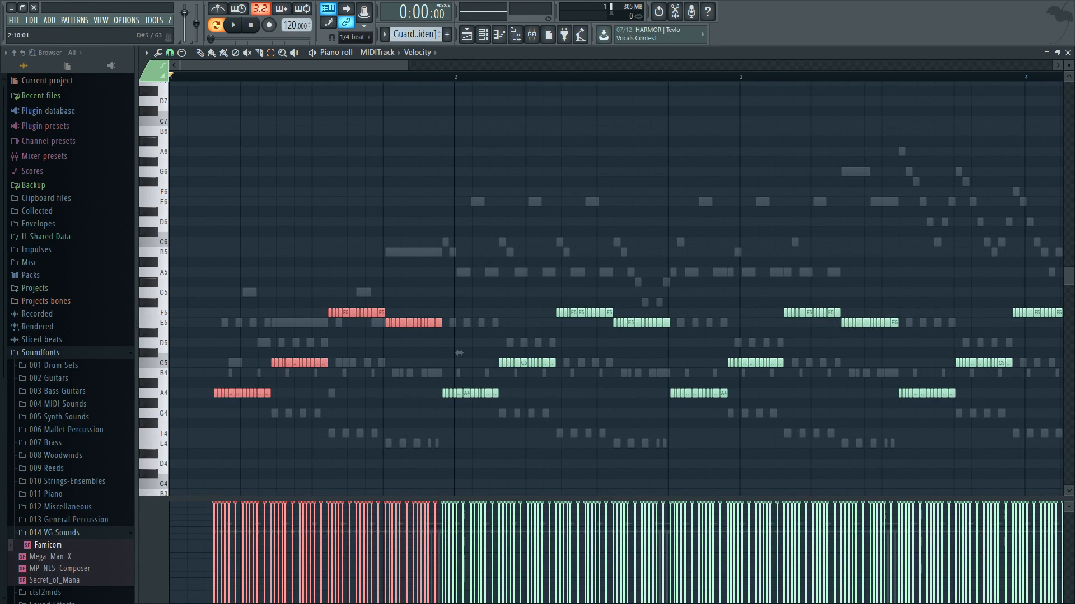
- Close the MIDITrack piano roll and create a new pattern named Back up
click(1067, 52)
key(F4)
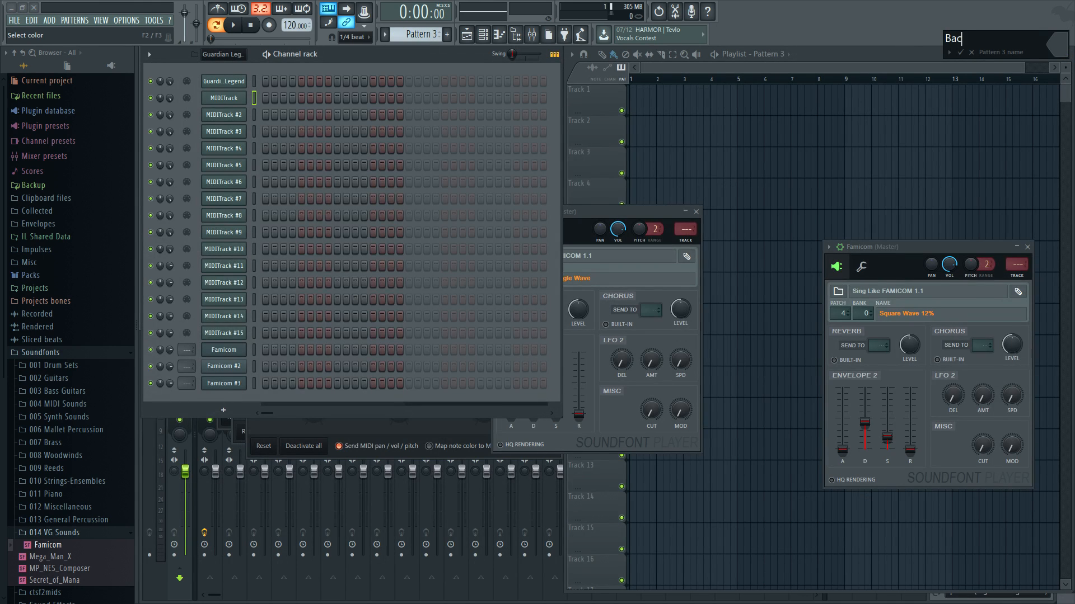
key(Return)
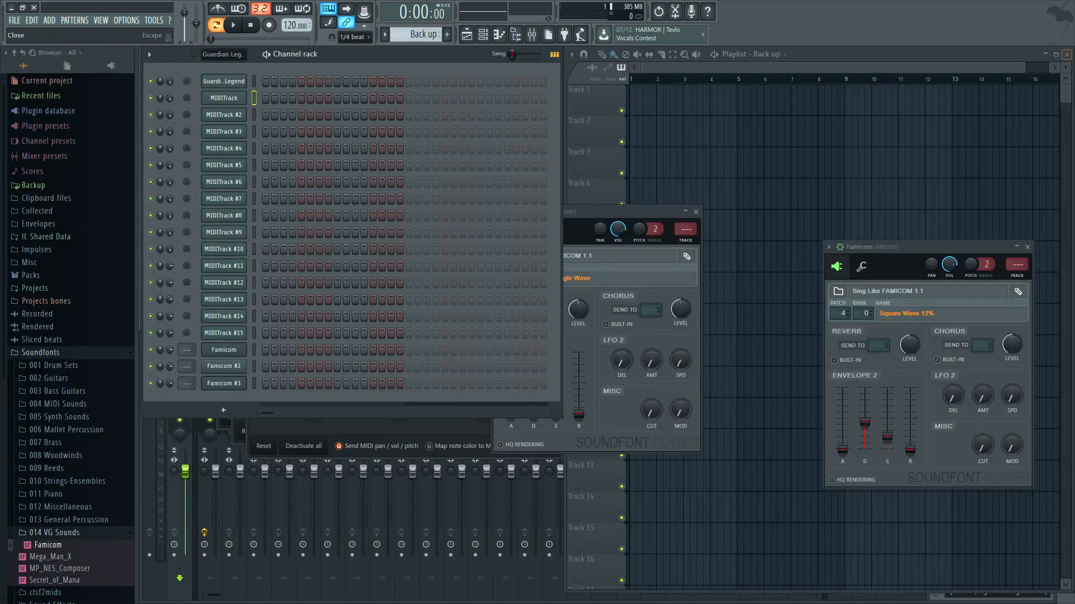
- Paste the copied MIDITrack notes into Famicom's piano roll and move them to the beginning of bar 1
right_click(229, 350)
click(268, 351)
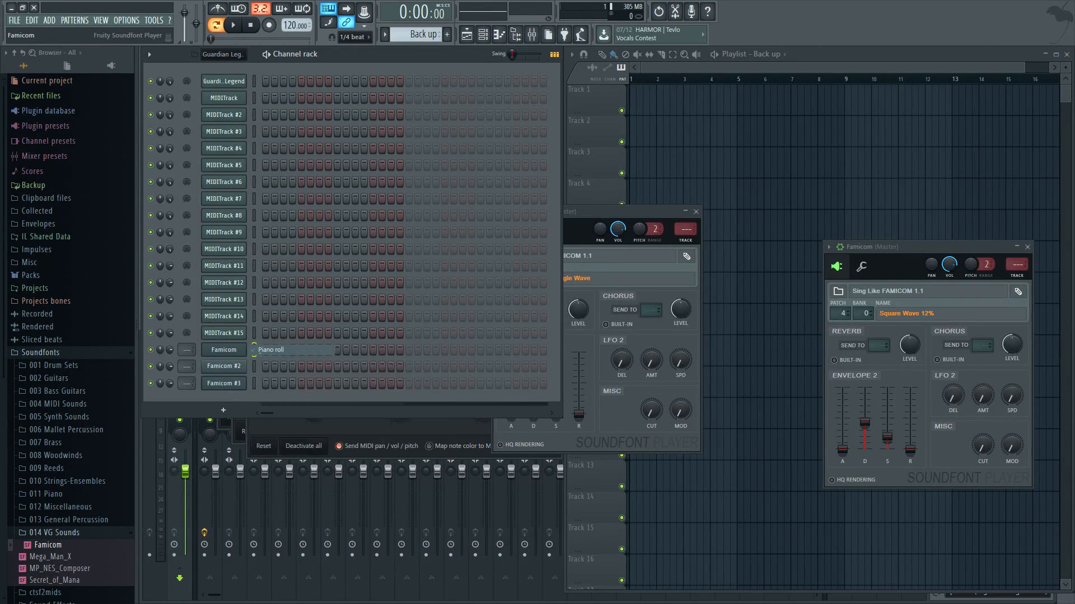
key(ctrl+v)
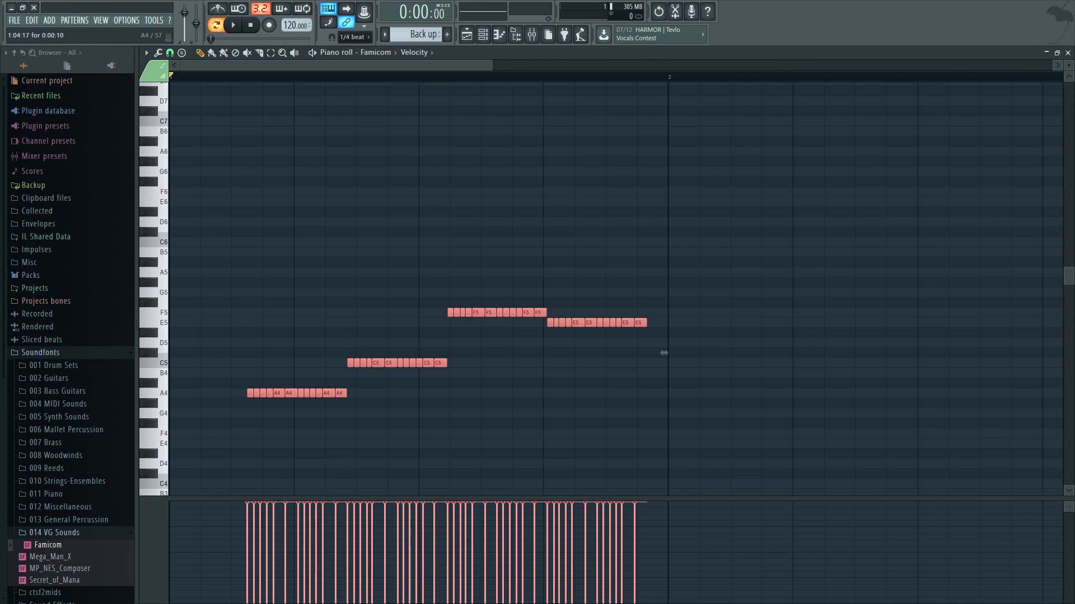
drag(278, 393, 199, 393)
- Stretch the pasted Famicom notes to fill four bars and start playing the phrase
scroll(336, 393, down, 5)
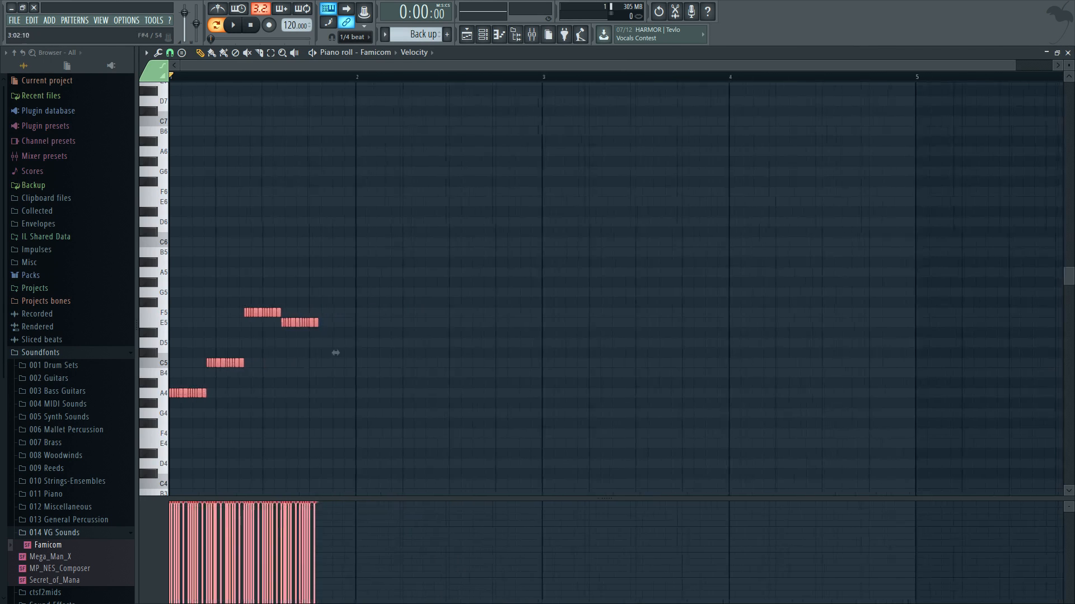
drag(329, 353, 901, 352)
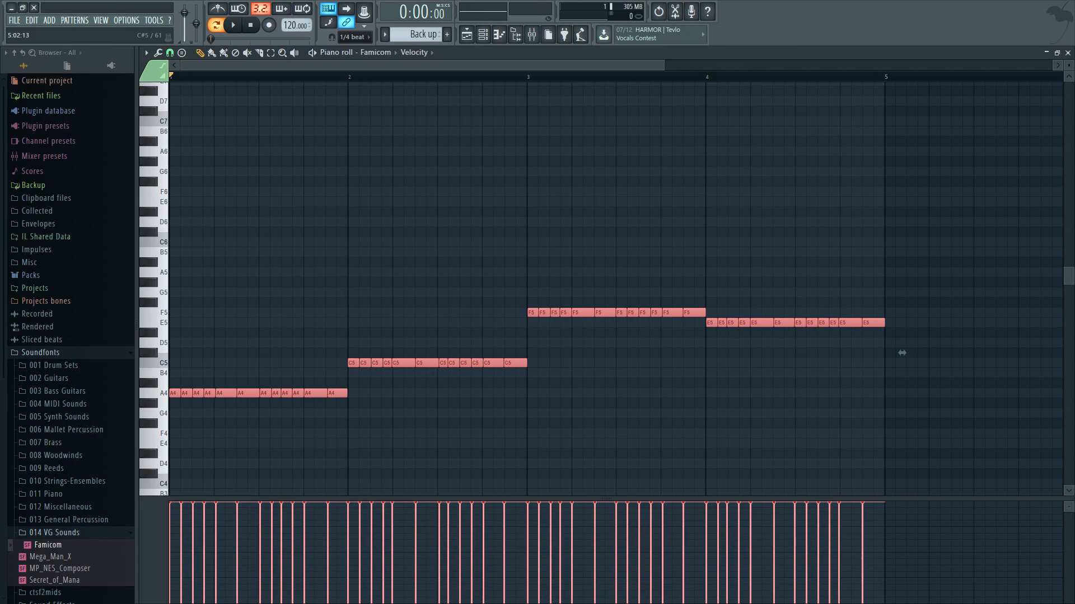
key(space)
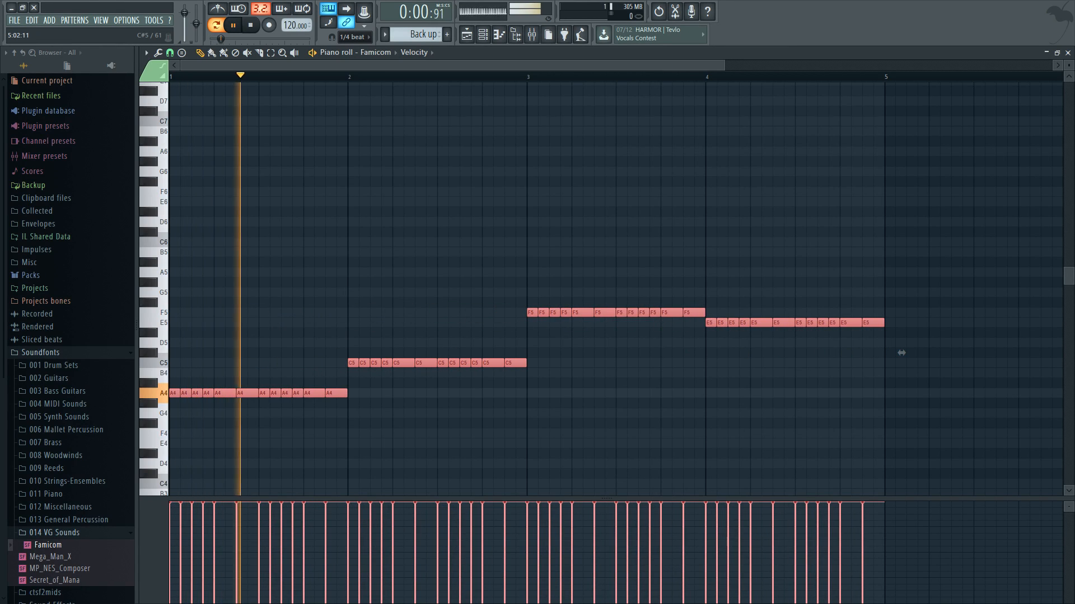
- Shorten the longer Famicom notes across the four bars to leave gaps, replay the phrase and close the piano roll
key(ctrl+d)
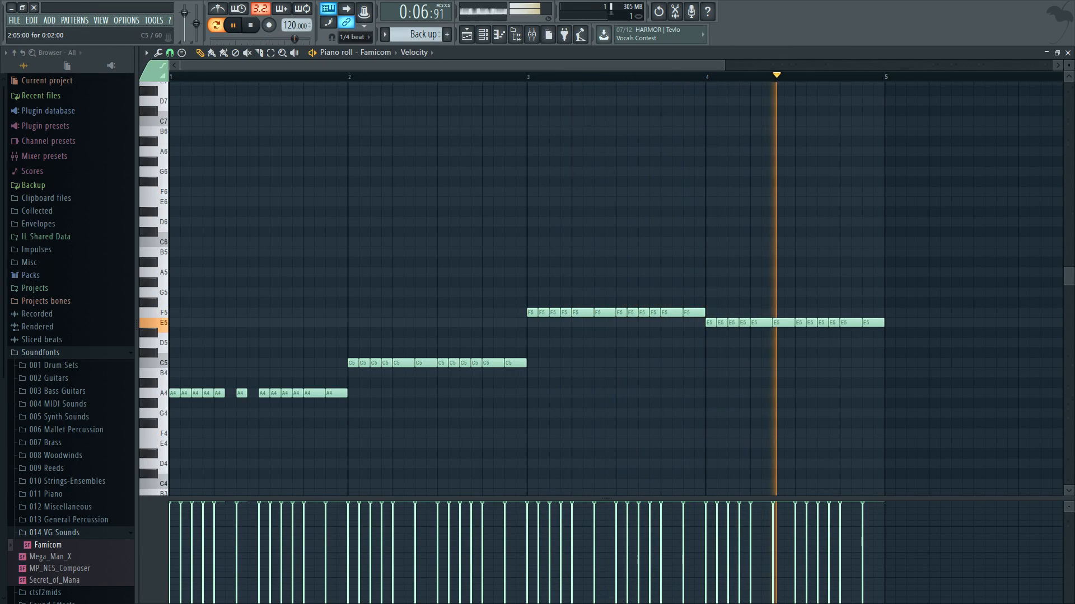
drag(413, 363, 402, 364)
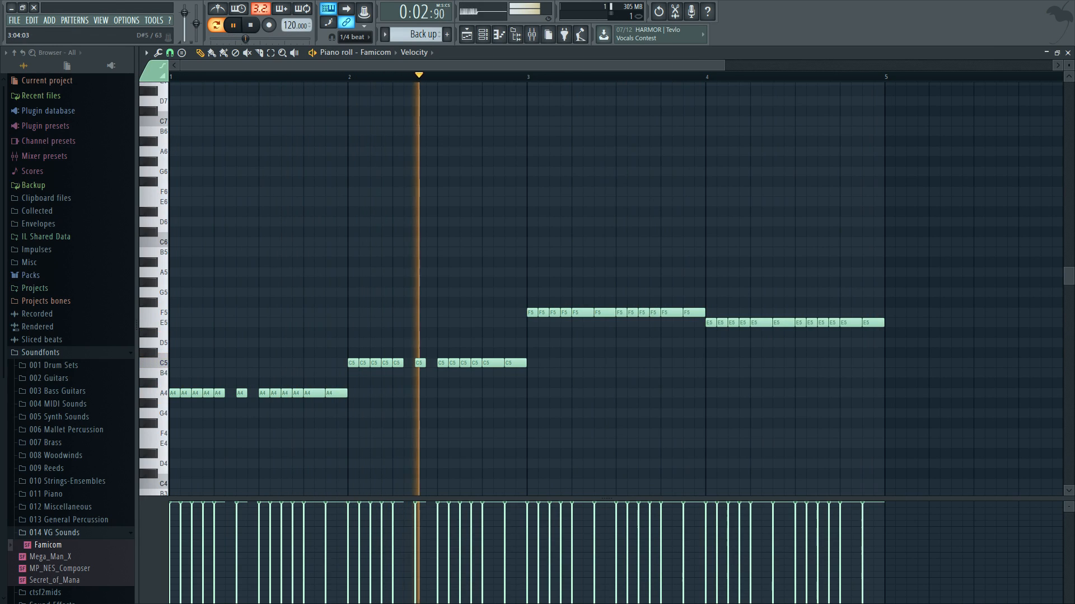
key(space)
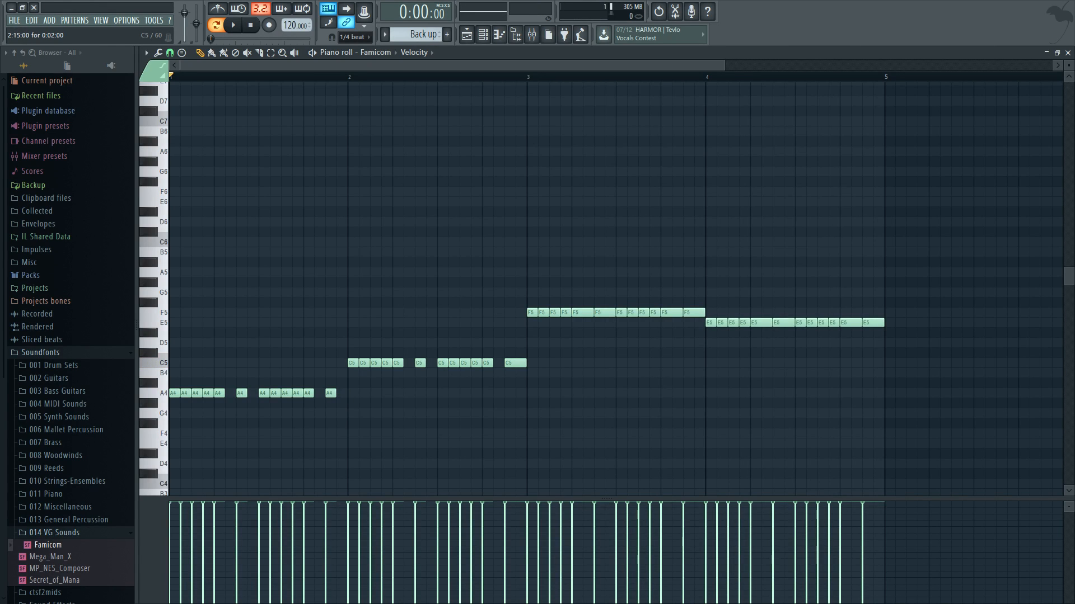
click(514, 363)
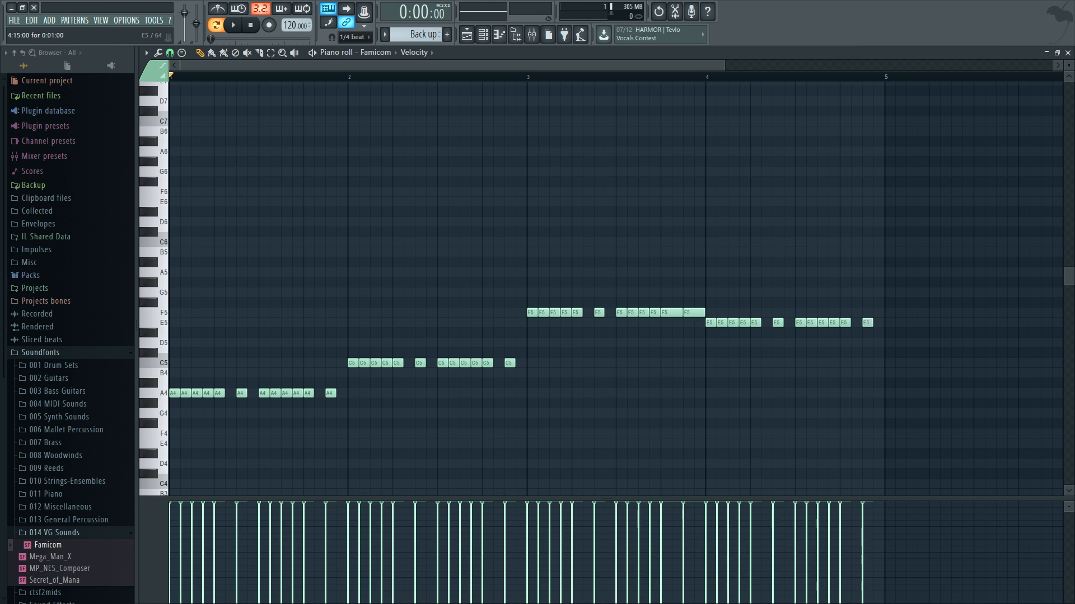
key(space)
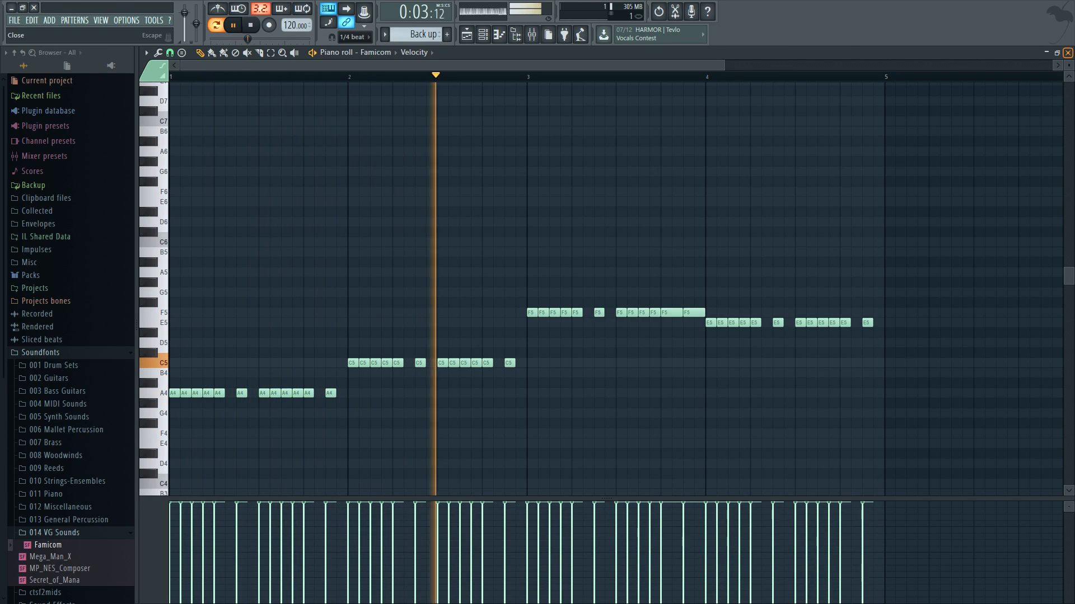
click(1068, 52)
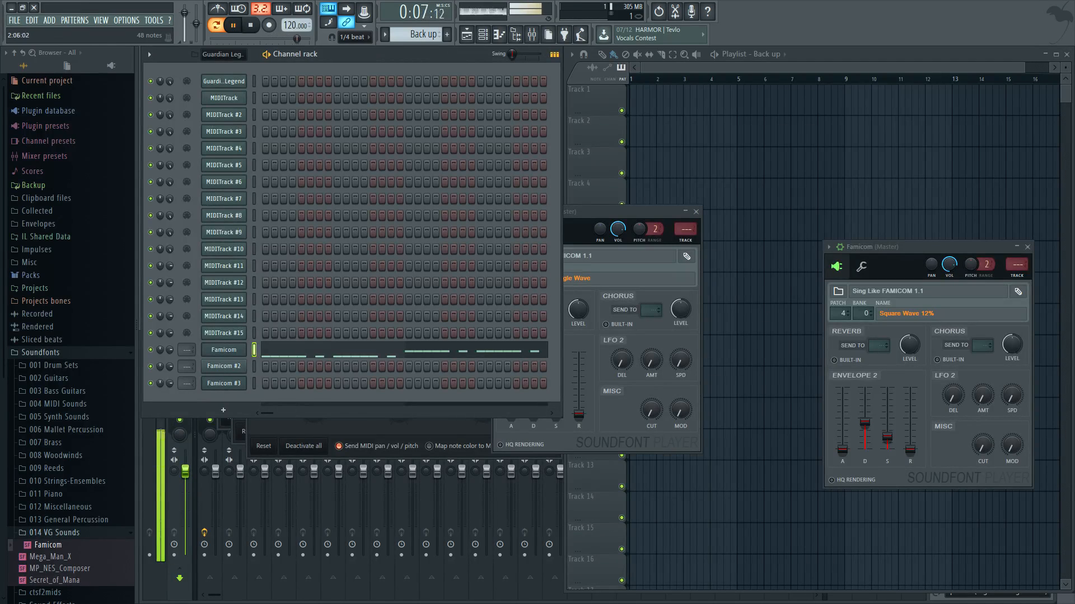
- Reopen Famicom's piano roll, shorten the two remaining long F5 notes in bar 3, stop playback and close it
key(F7)
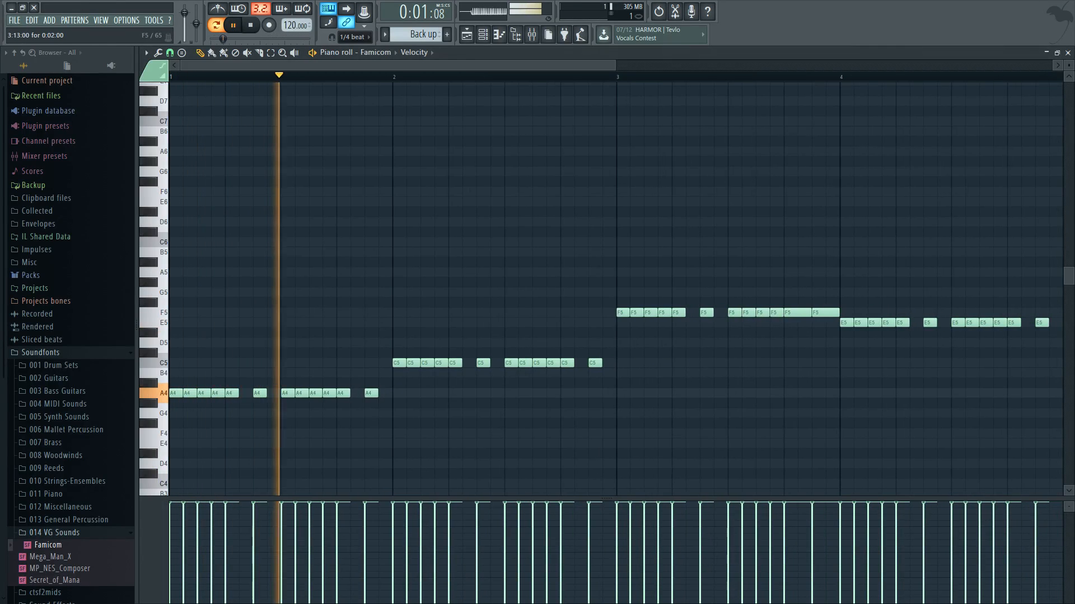
mouse_move(810, 312)
mouse_down()
mouse_move(796, 313)
mouse_move(824, 313)
mouse_up()
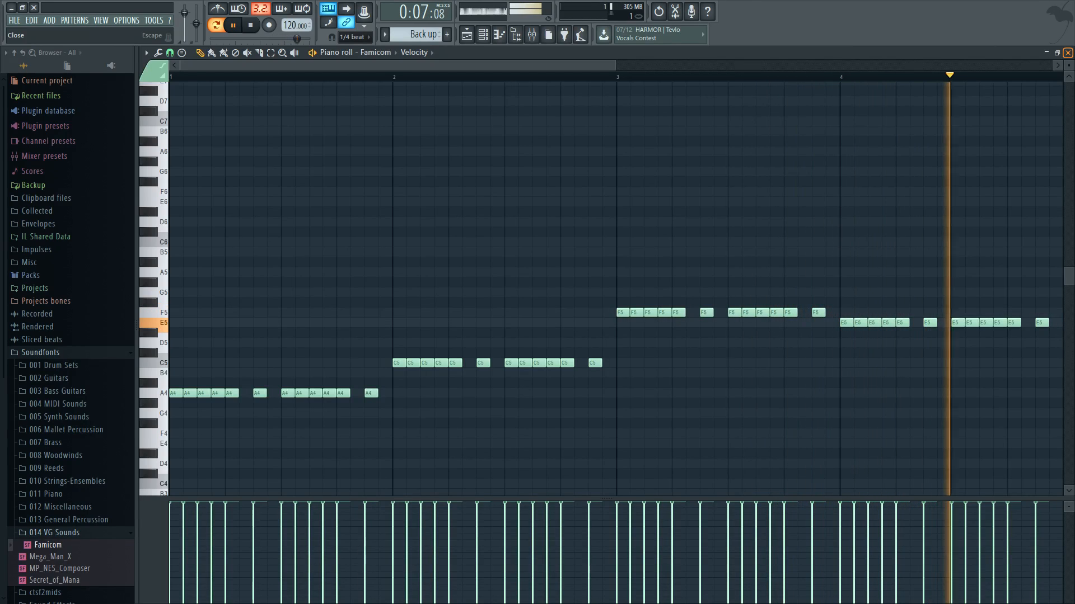
key(space)
click(1068, 52)
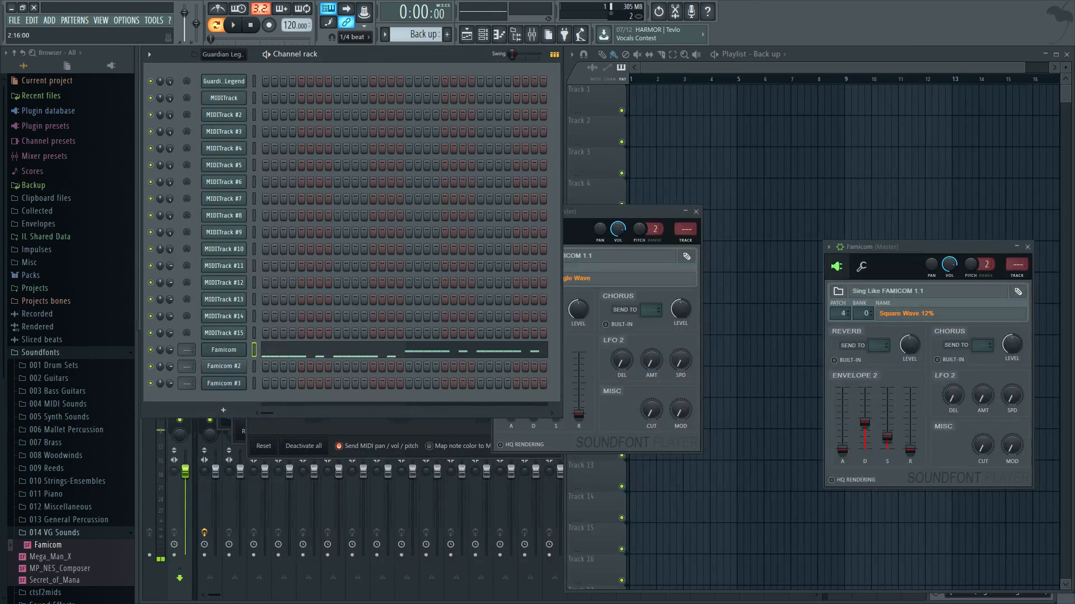
- Select MIDITrack #2's opening phrase, from the first A4 through the final E4 and E5 notes of bar 1, in the Guardian Legend pattern for copying
scroll(425, 34, up, 2)
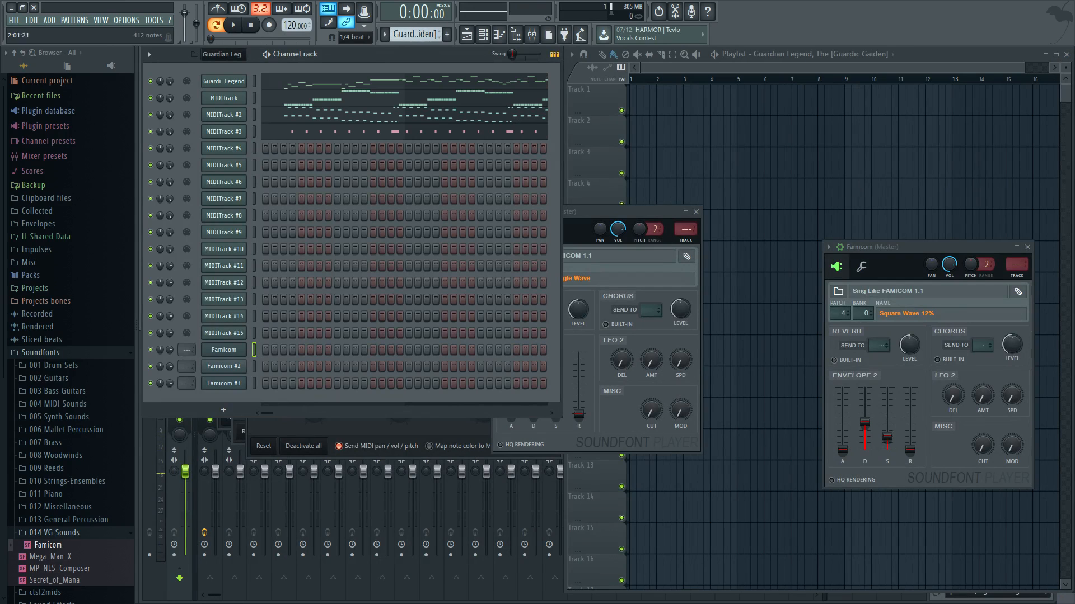
click(328, 112)
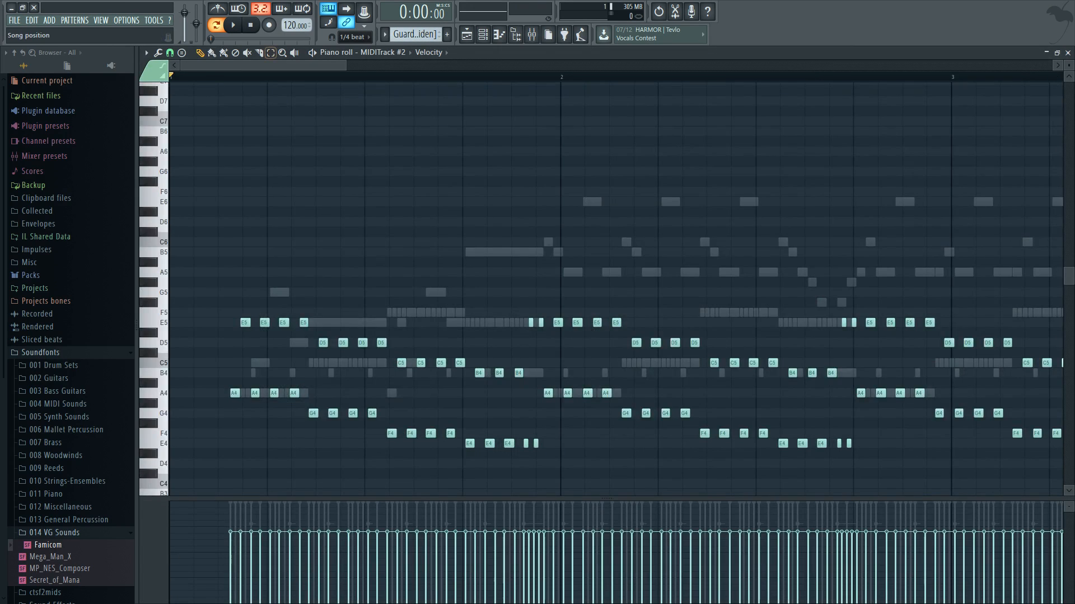
ctrl+drag(243, 76, 511, 77)
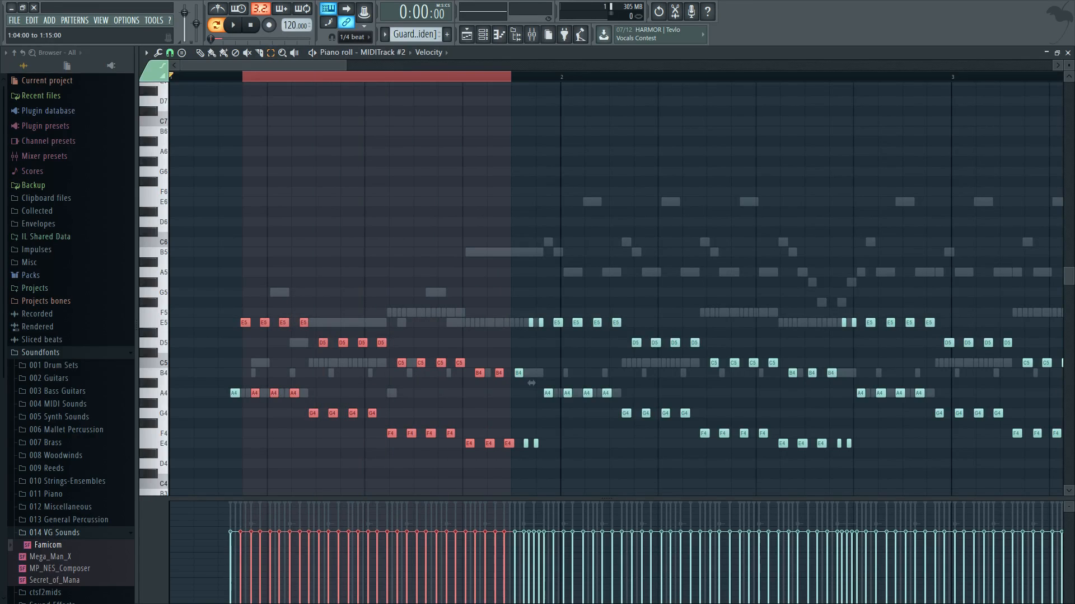
click(182, 333)
ctrl+drag(220, 269, 541, 468)
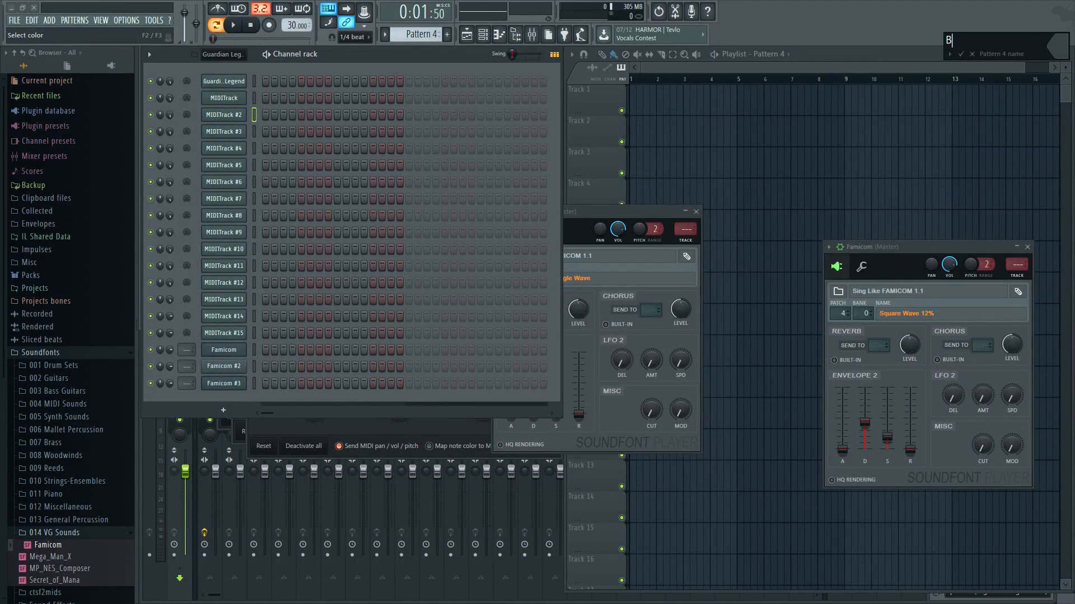
- Create a pattern named Bass and paste the copied notes into Famicom #3's piano roll, starting at bar 1
key(Return)
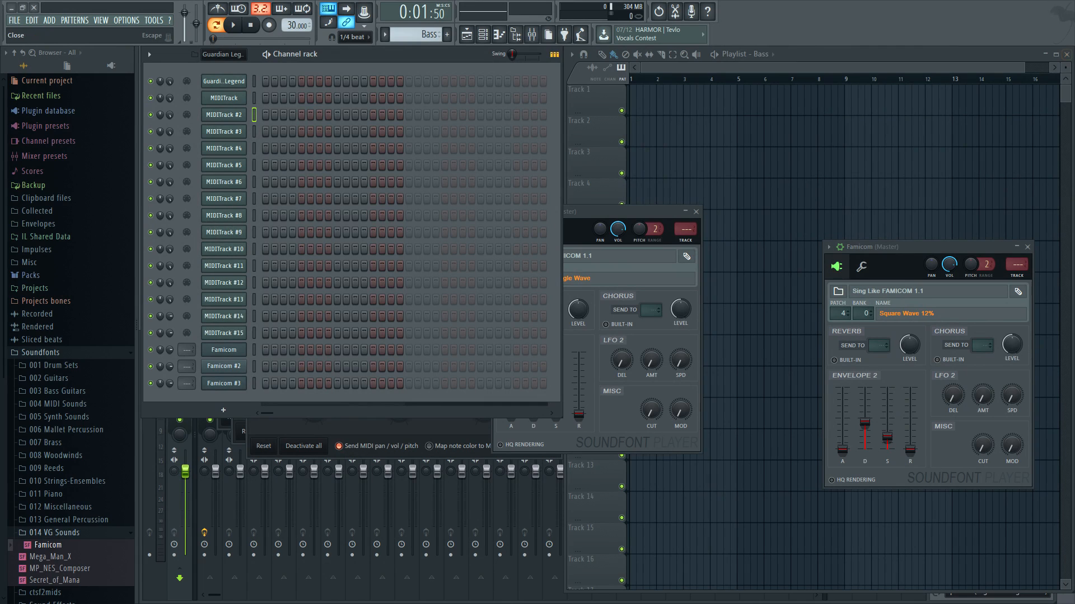
right_click(244, 379)
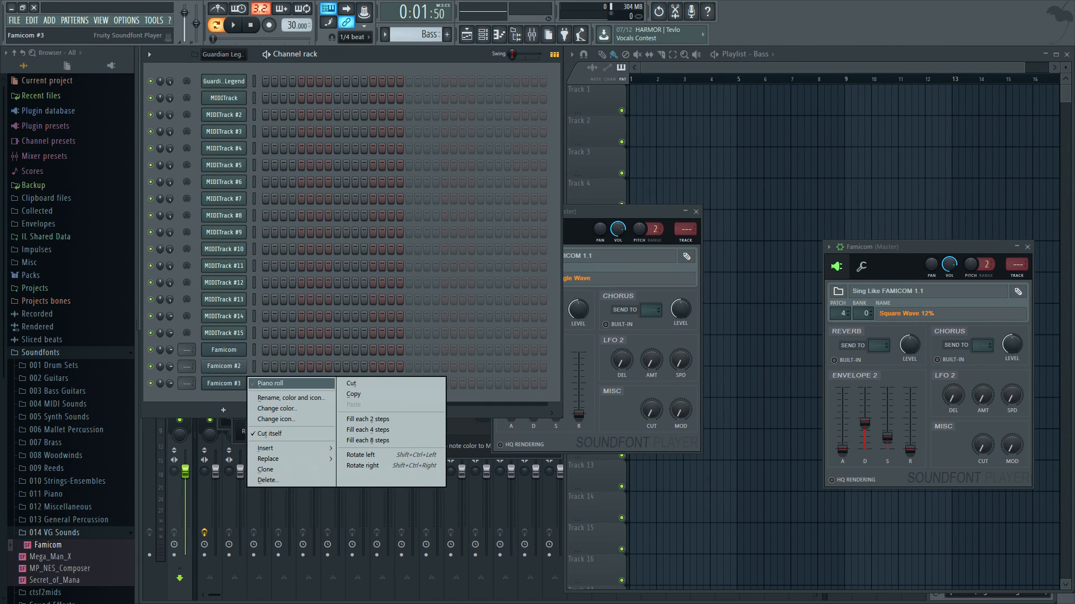
click(263, 383)
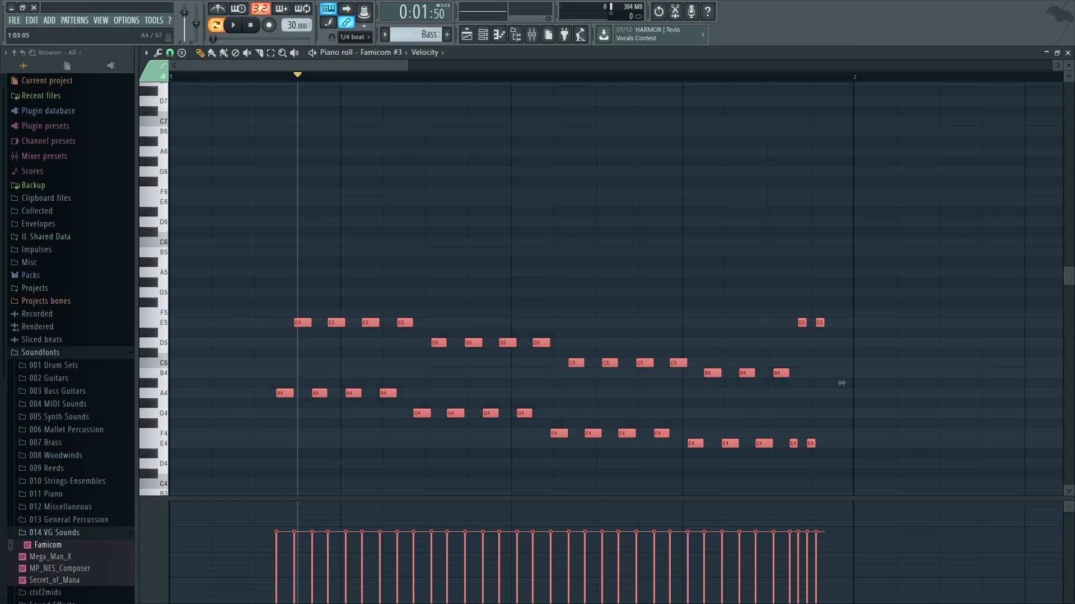
drag(842, 382, 734, 383)
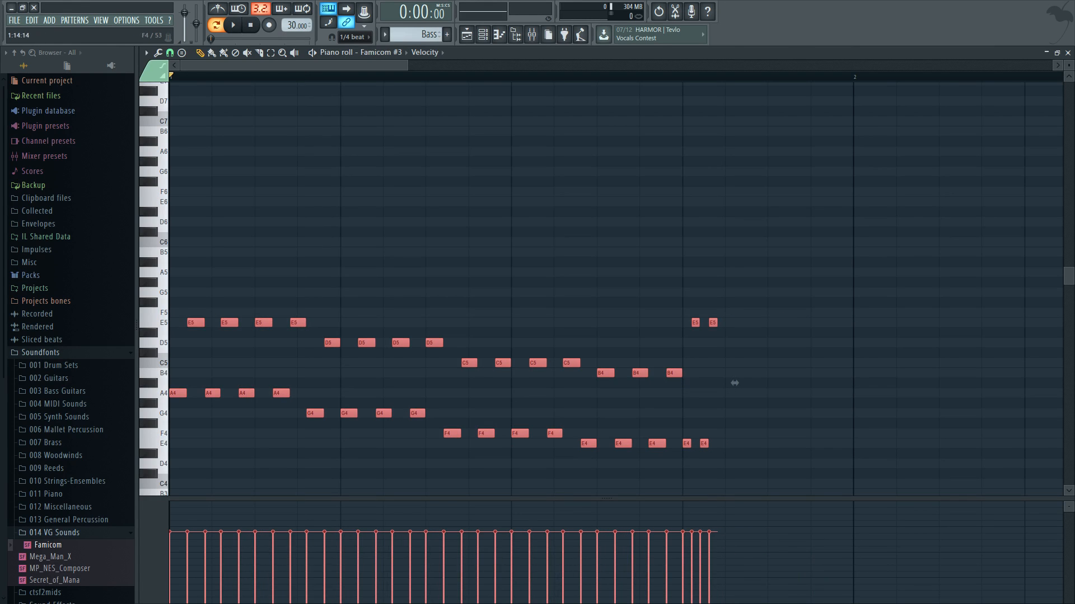
- Stretch the Famicom #3 bass notes to fill four bars and quantize them to the grid
ctrl+scroll(732, 384, down, 5)
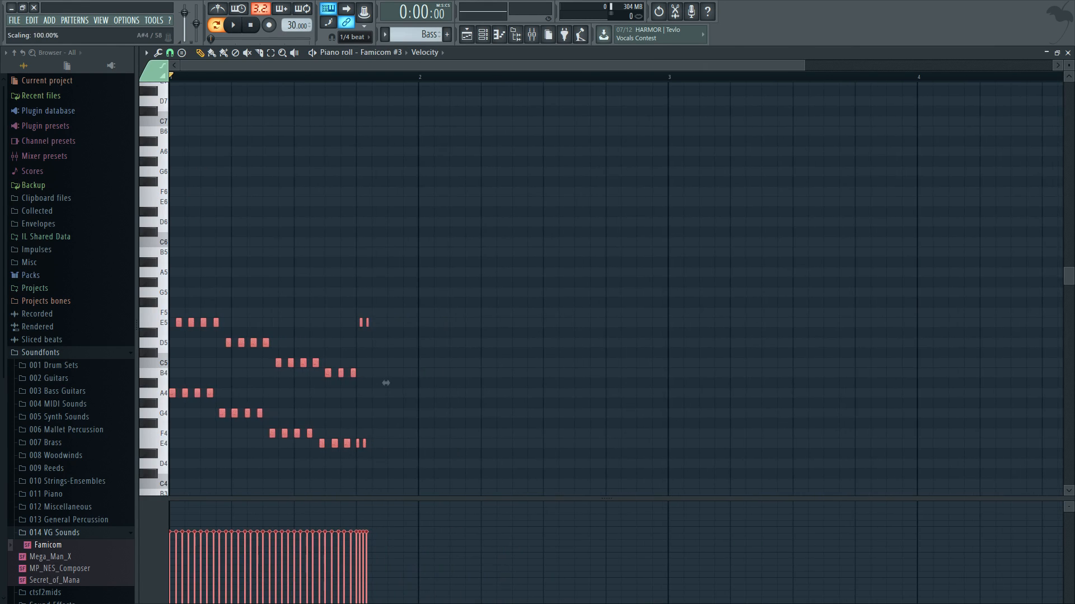
ctrl+scroll(386, 382, up, 4)
ctrl+scroll(713, 384, down, 2)
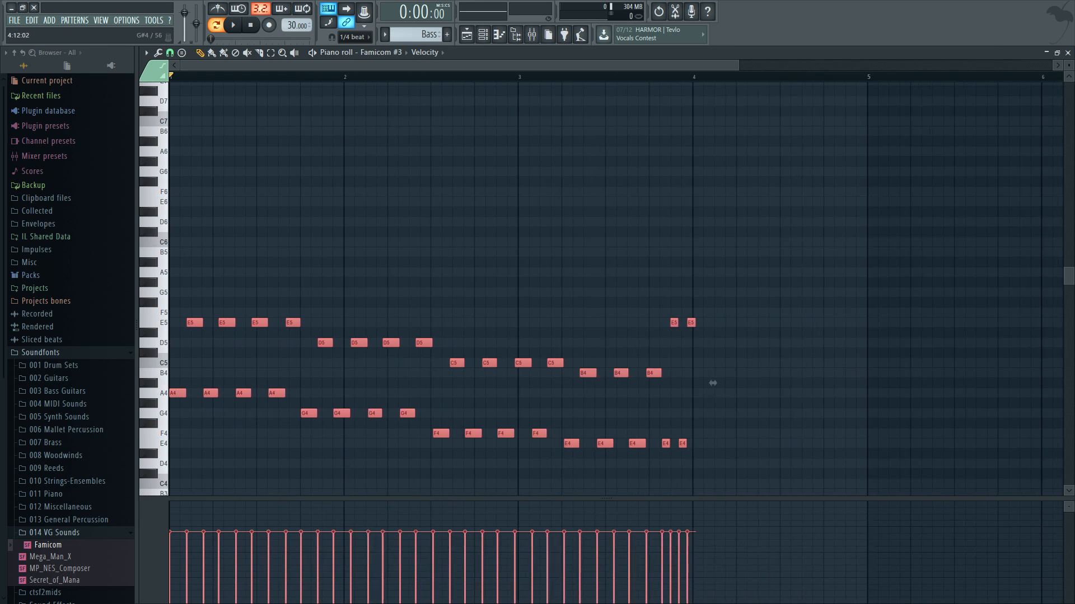
drag(711, 384, 883, 383)
key(ctrl+q)
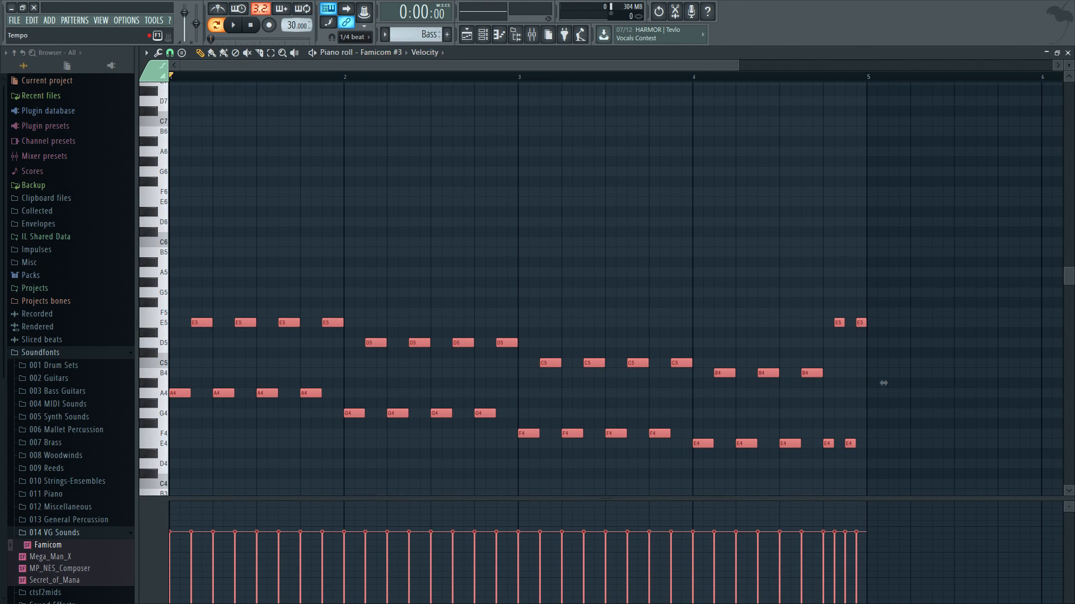
- Set the project tempo to 120, play the bass phrase and close Famicom #3's piano roll
right_click(299, 22)
click(417, 85)
key(space)
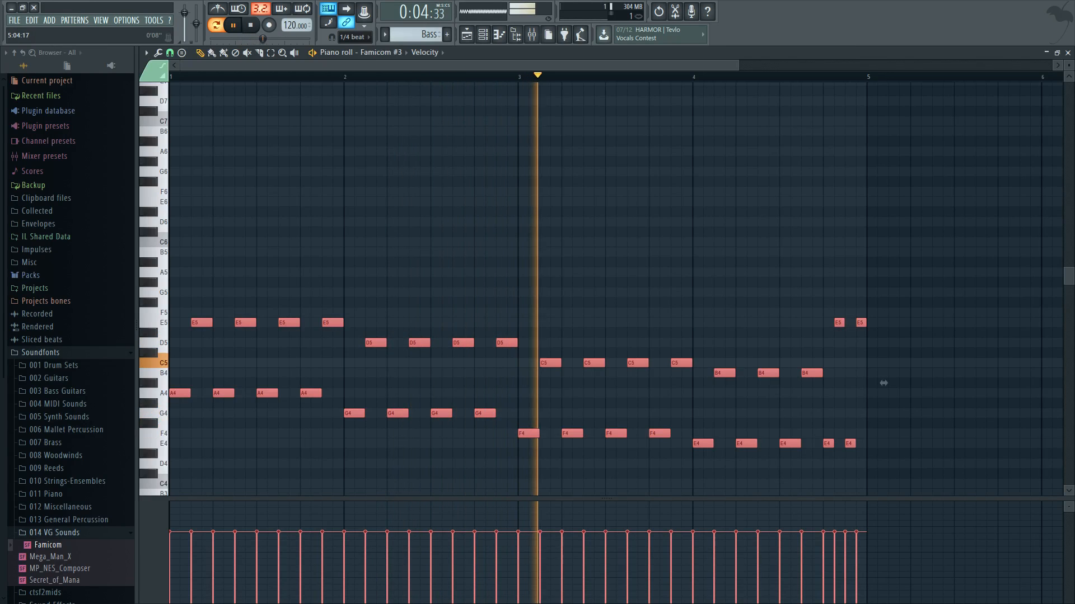
key(space)
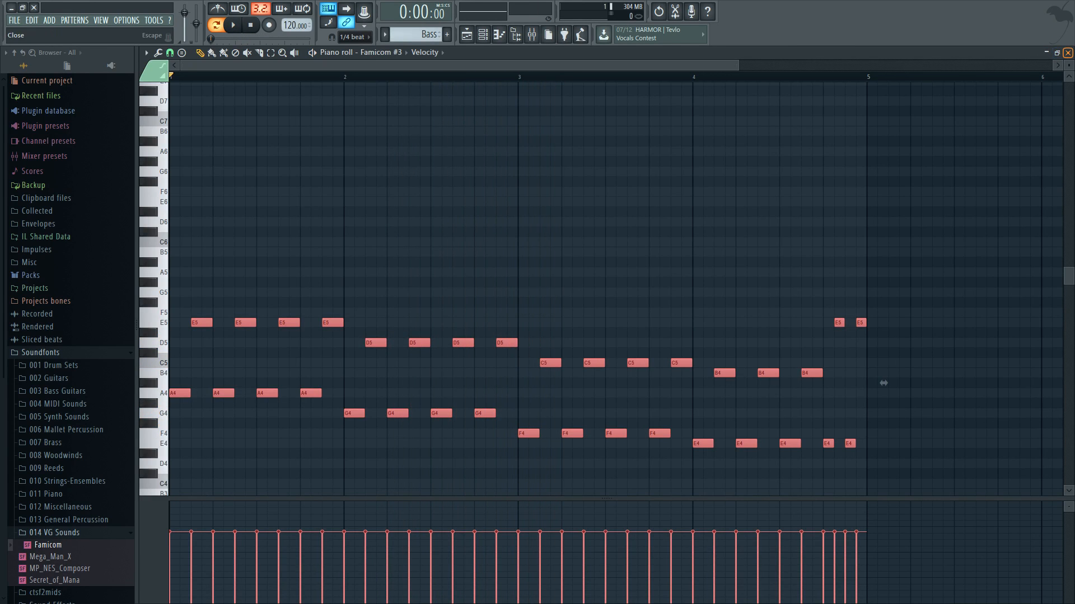
key(Escape)
- Place a Main I pattern clip on Track 1 of the playlist, starting at bar 1
click(690, 69)
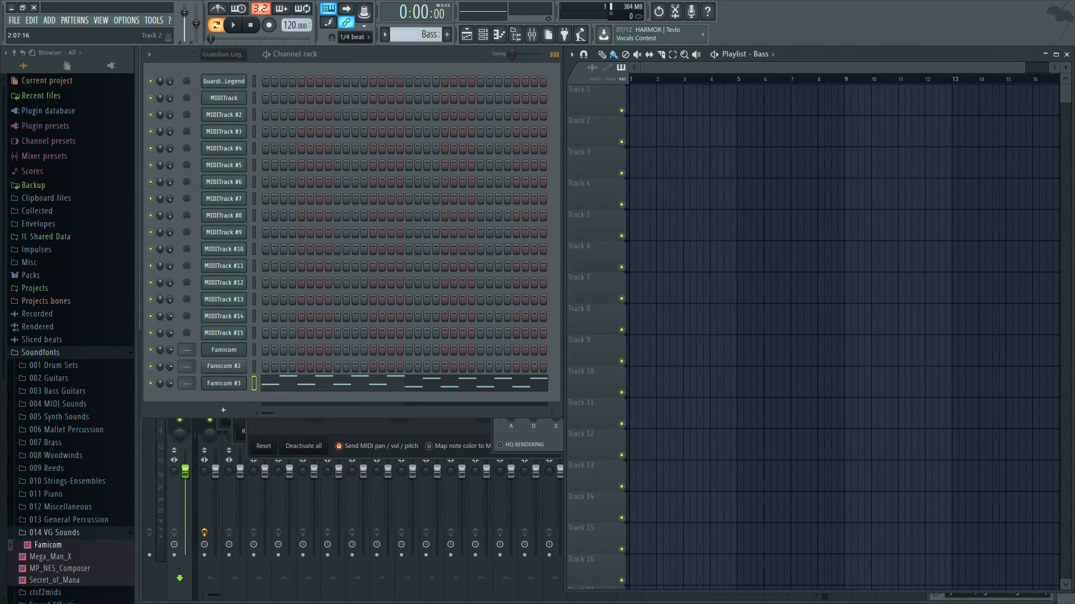
click(761, 54)
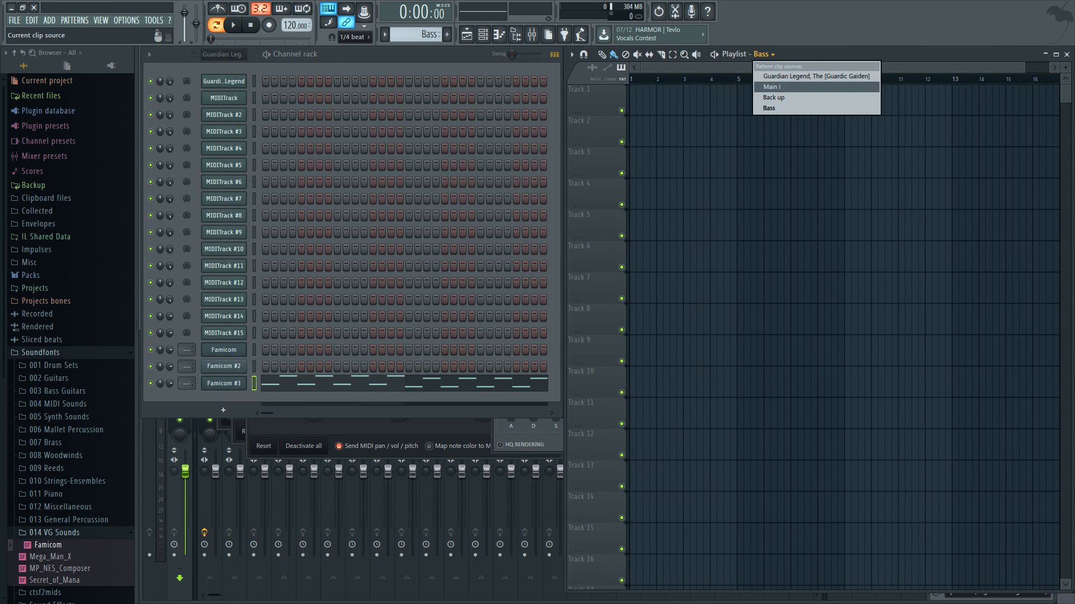
click(774, 87)
drag(724, 101, 631, 101)
click(765, 54)
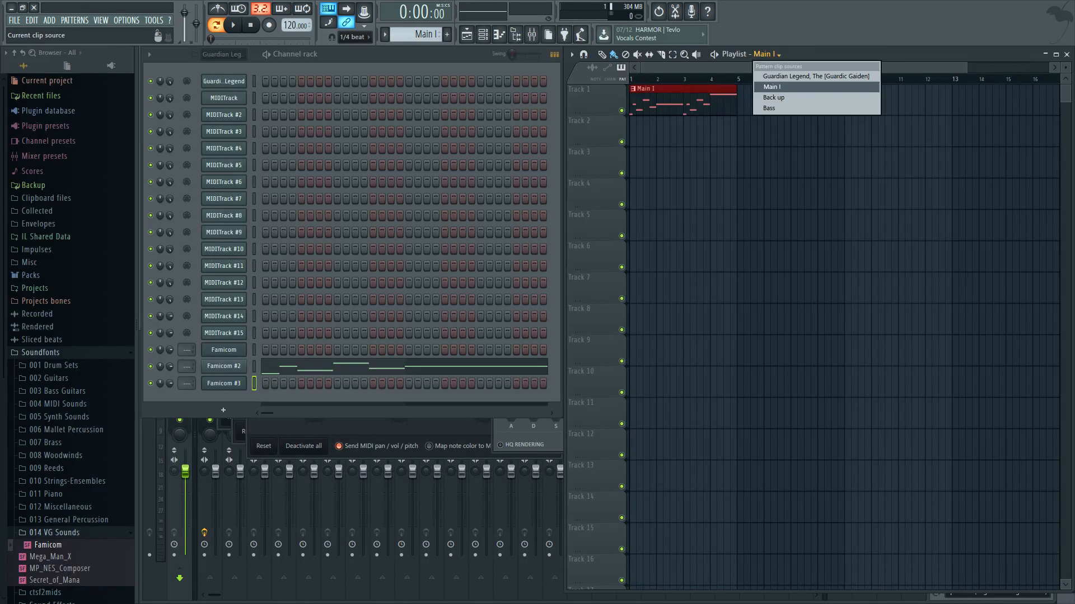
click(773, 86)
- Place a Back up clip on Track 2 and a Bass clip on Track 3, both starting at bar 1
click(765, 54)
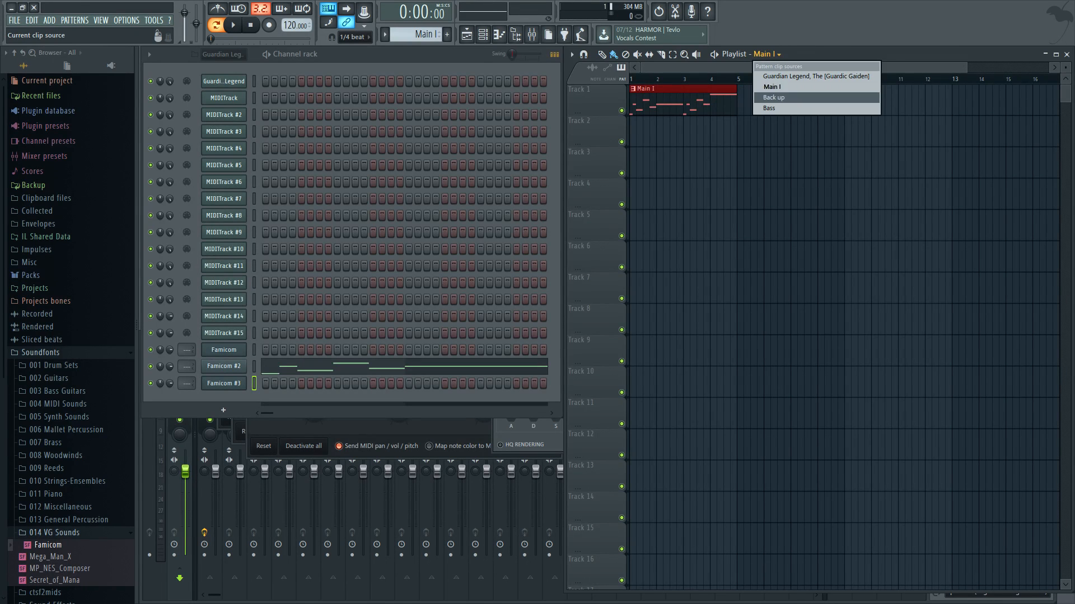
click(773, 98)
drag(774, 129, 655, 129)
click(765, 54)
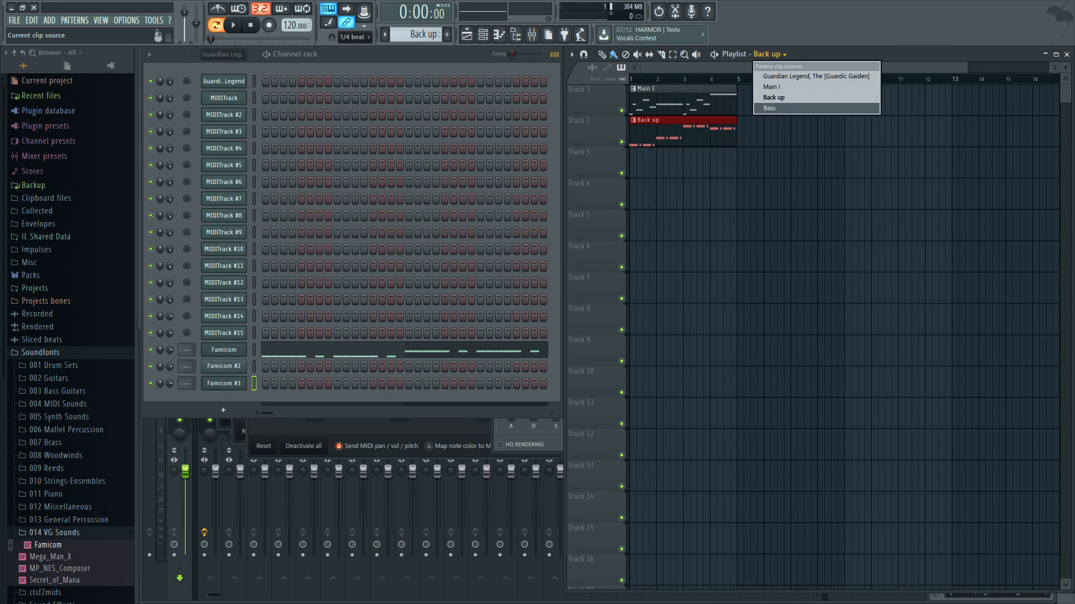
click(773, 108)
drag(773, 162, 666, 163)
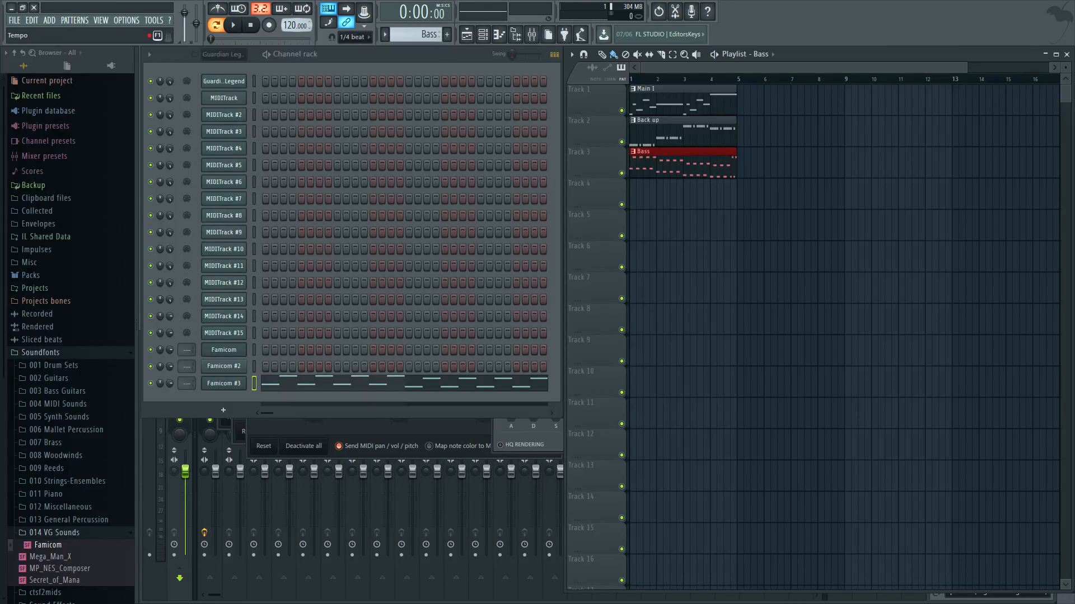
- Set the project tempo to 130, switch playback to song mode and play the arrangement
right_click(296, 25)
click(417, 101)
key(space)
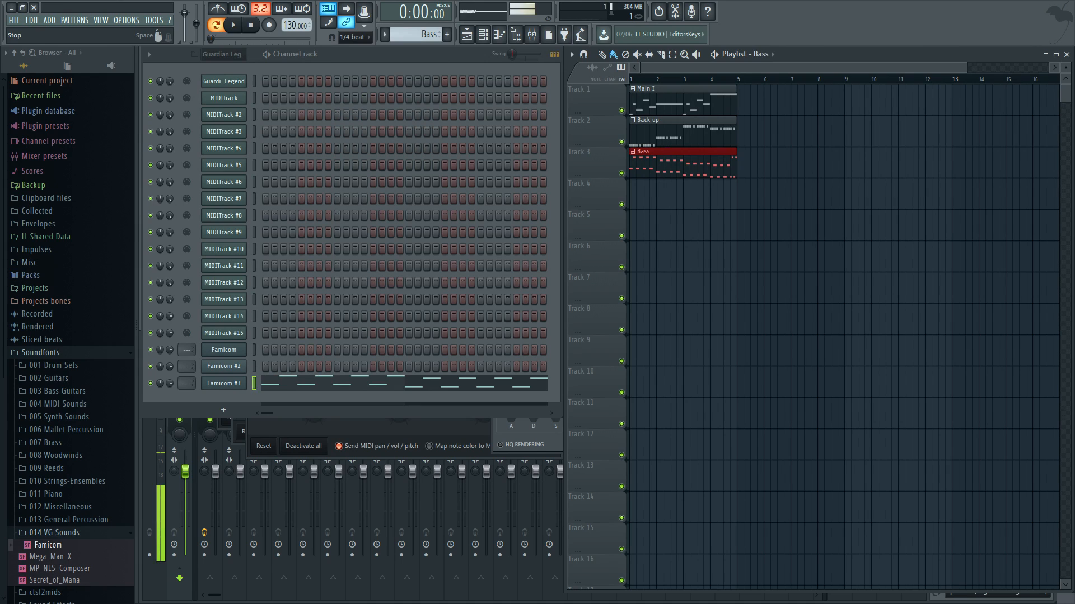
click(217, 25)
key(space)
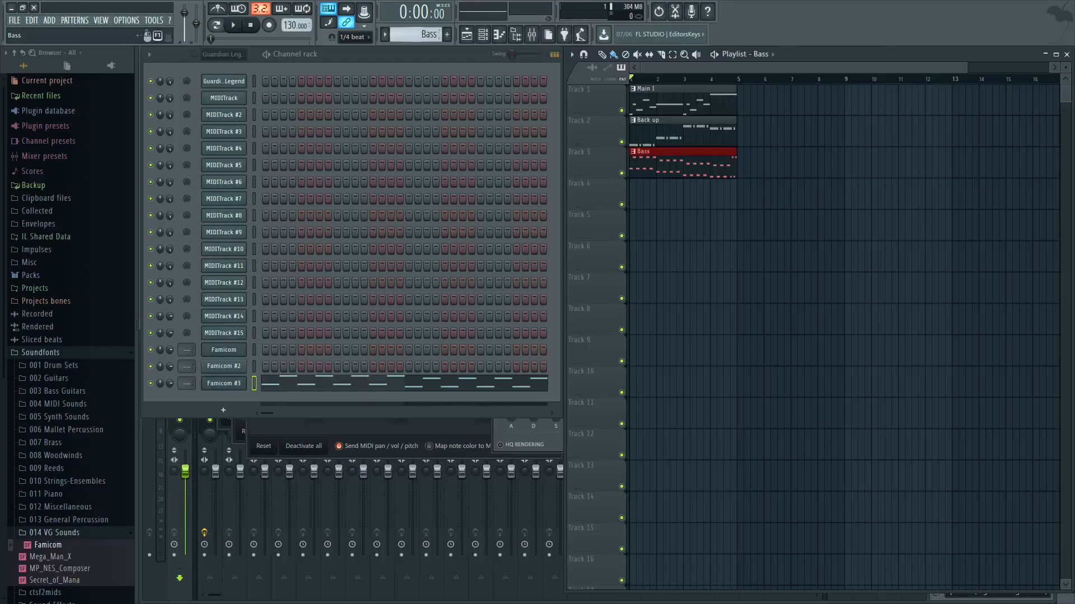
- In the Guardian Legend pattern's piano roll, copy the lead phrase from the C6 just before bar 2 through its closing run
scroll(416, 35, up, 3)
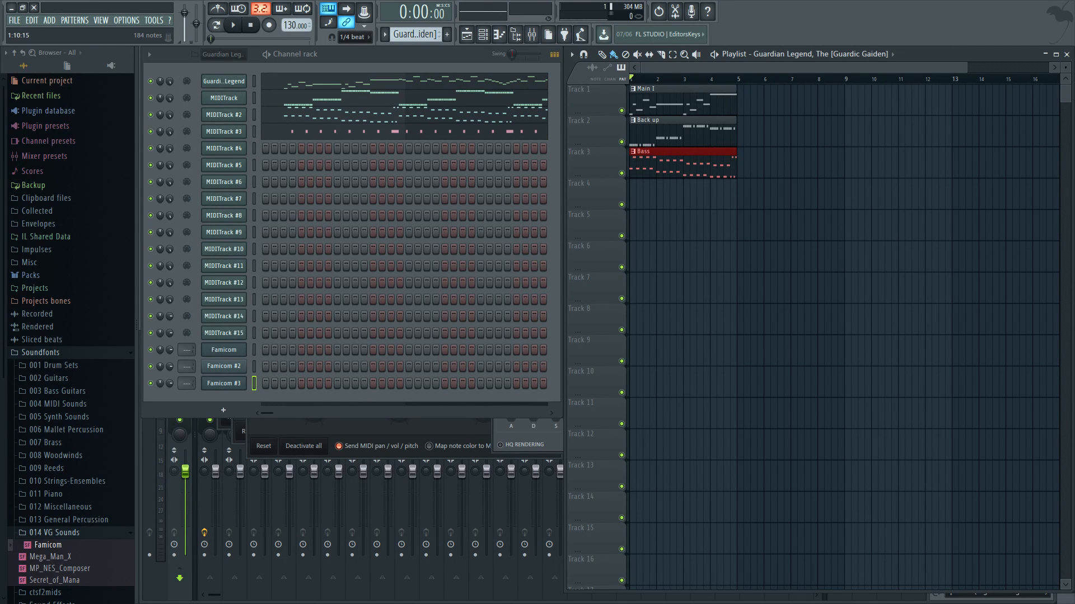
click(347, 80)
scroll(347, 79, down, 2)
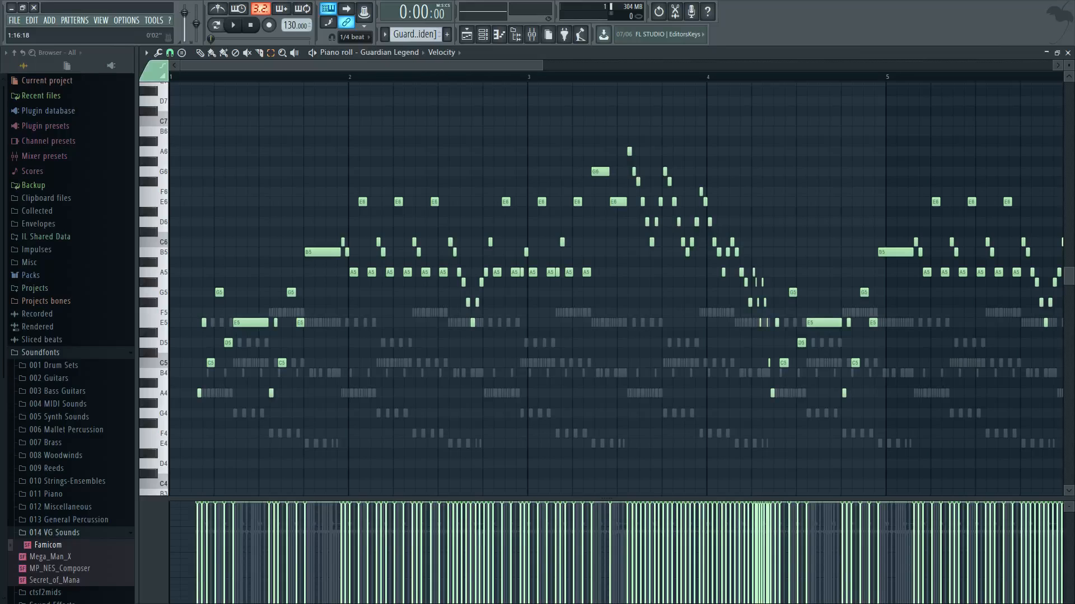
scroll(448, 121, up, 3)
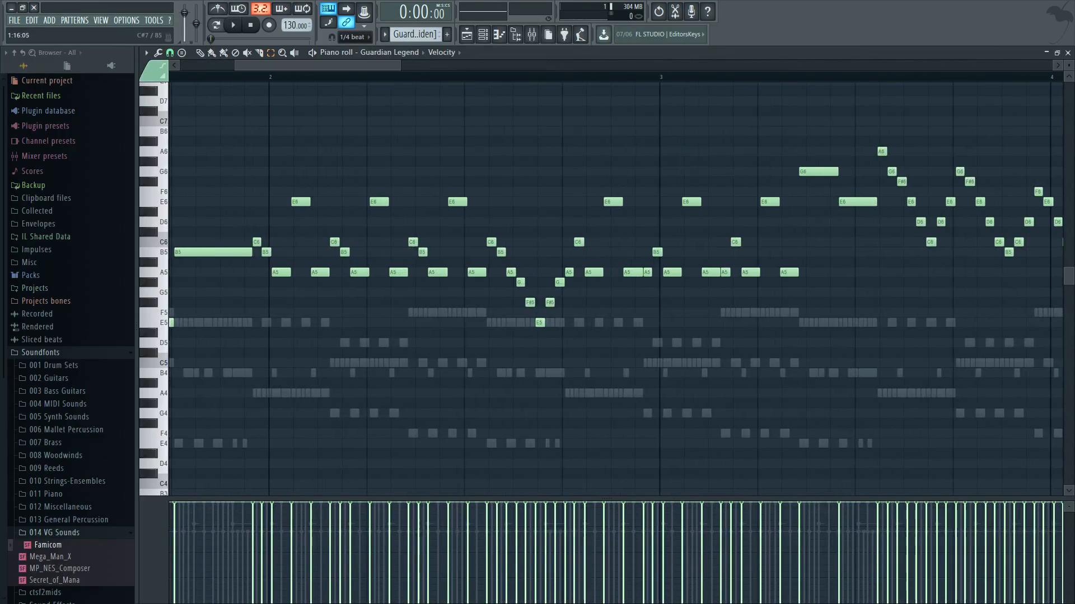
drag(246, 110, 283, 242)
drag(260, 162, 581, 262)
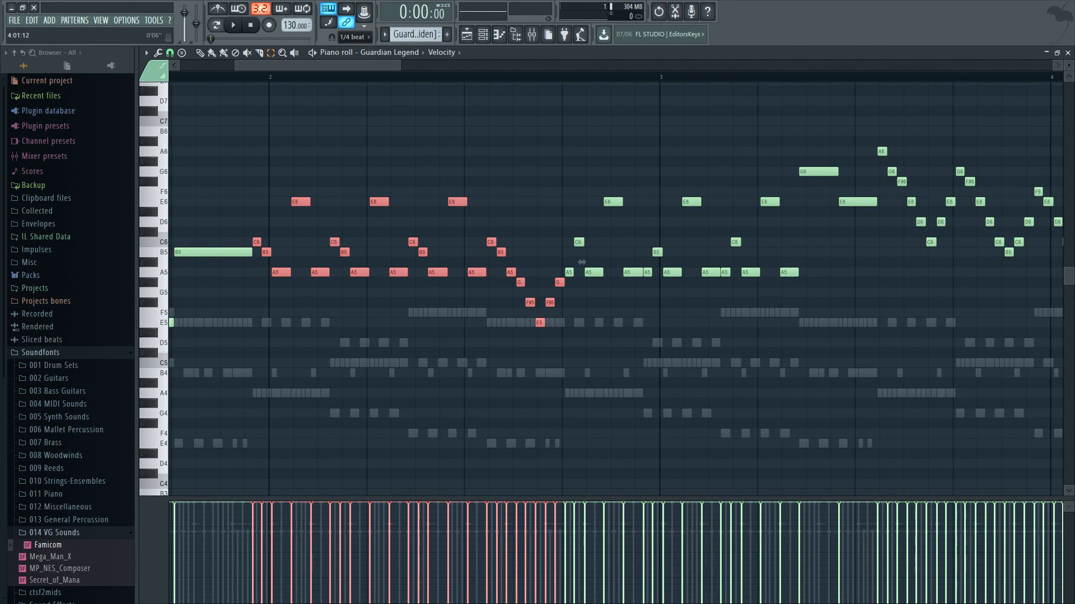
key(Escape)
- Create a pattern named Main II and paste the copied phrase into Famicom #2's piano roll
key(F4)
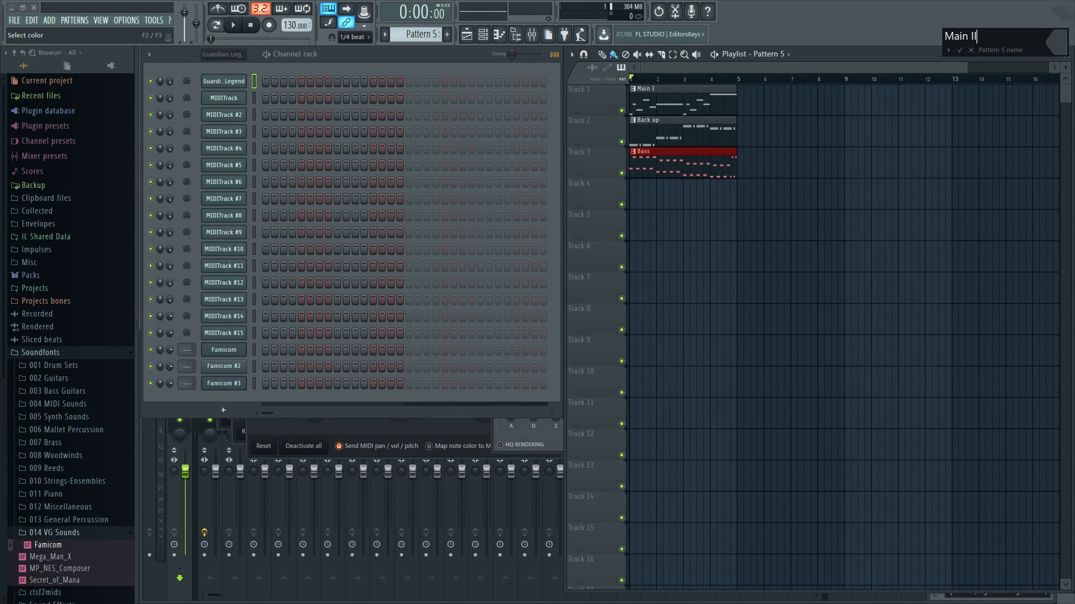
key(Return)
right_click(246, 364)
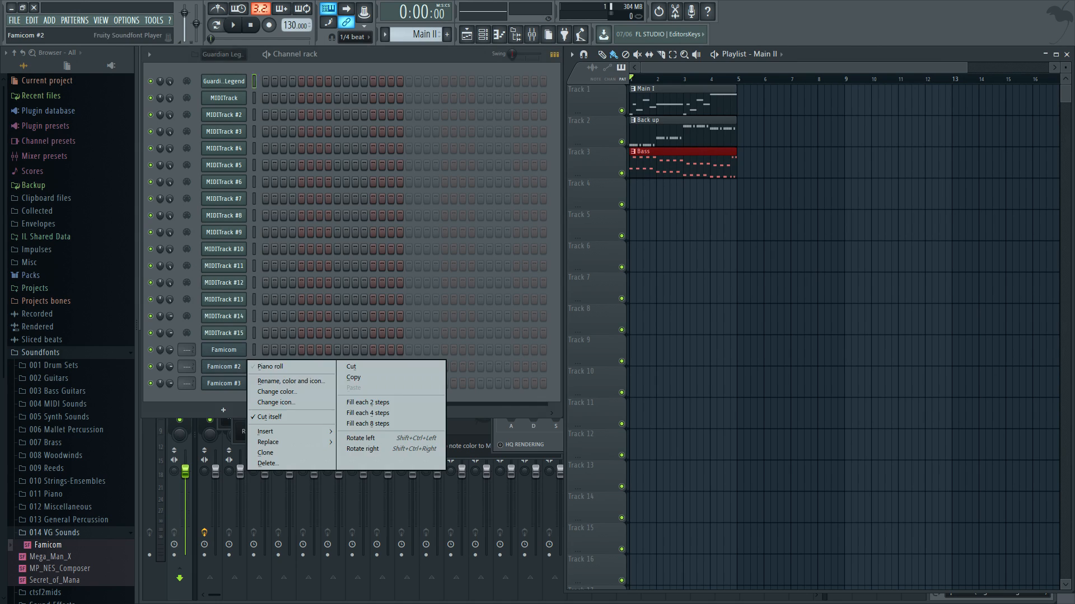
click(280, 366)
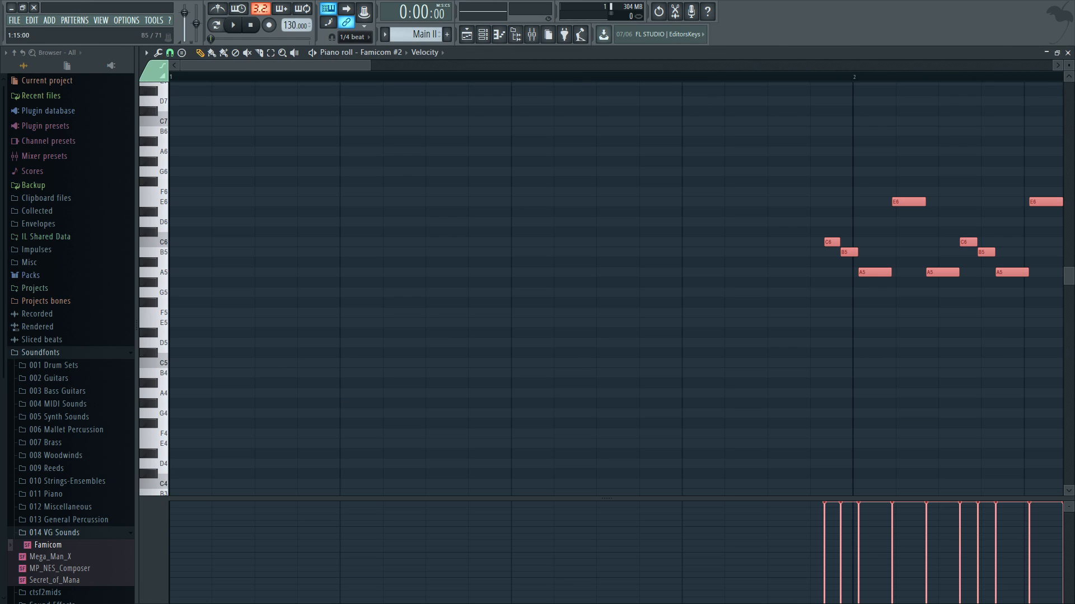
- Shift the pasted Main II notes so the phrase starts at the beginning of bar 1
drag(1072, 263, 731, 262)
scroll(732, 263, down, 2)
scroll(537, 262, down, 4)
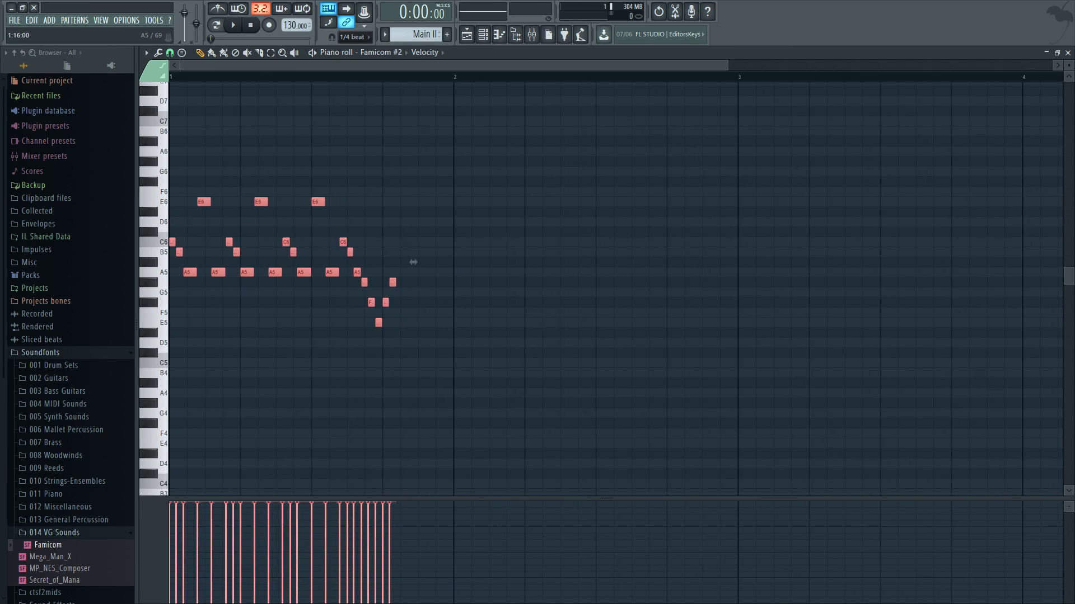
- Stretch the Main II notes to fill four bars, quantize them to the grid and play the phrase
drag(329, 262, 901, 262)
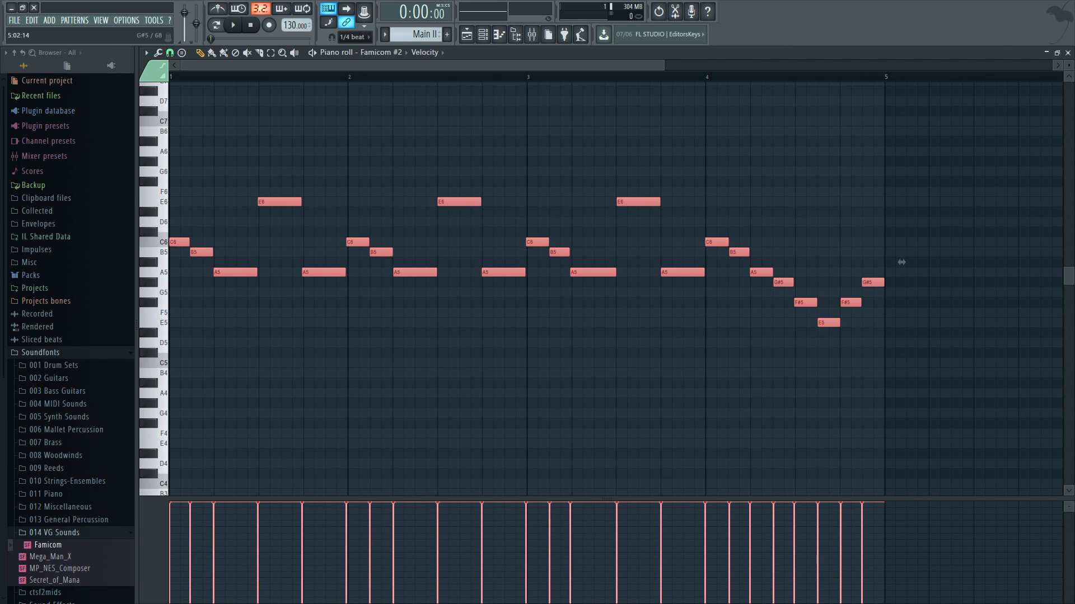
key(ctrl+q)
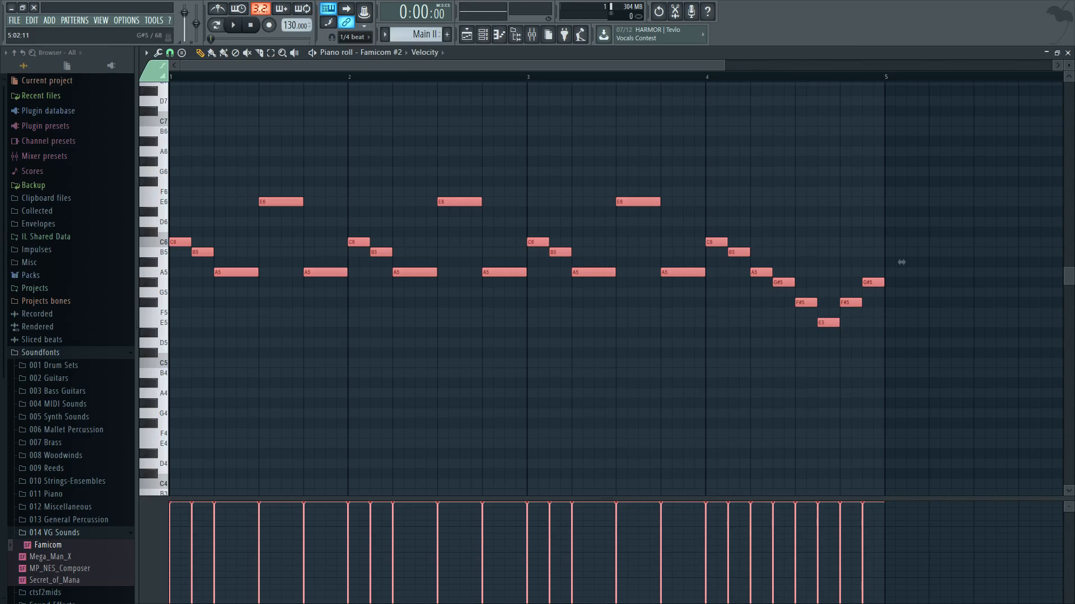
key(space)
key(space)
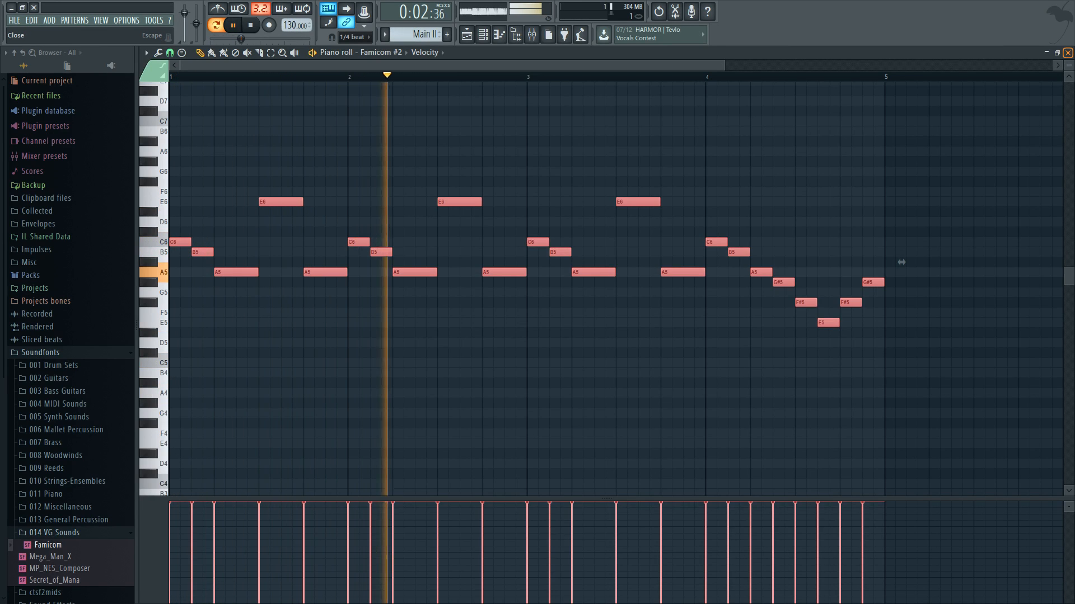
key(F7)
- Place a Main II pattern clip on Track 1 of the playlist, starting at bar 5
drag(773, 101, 746, 101)
right_click(747, 101)
click(764, 54)
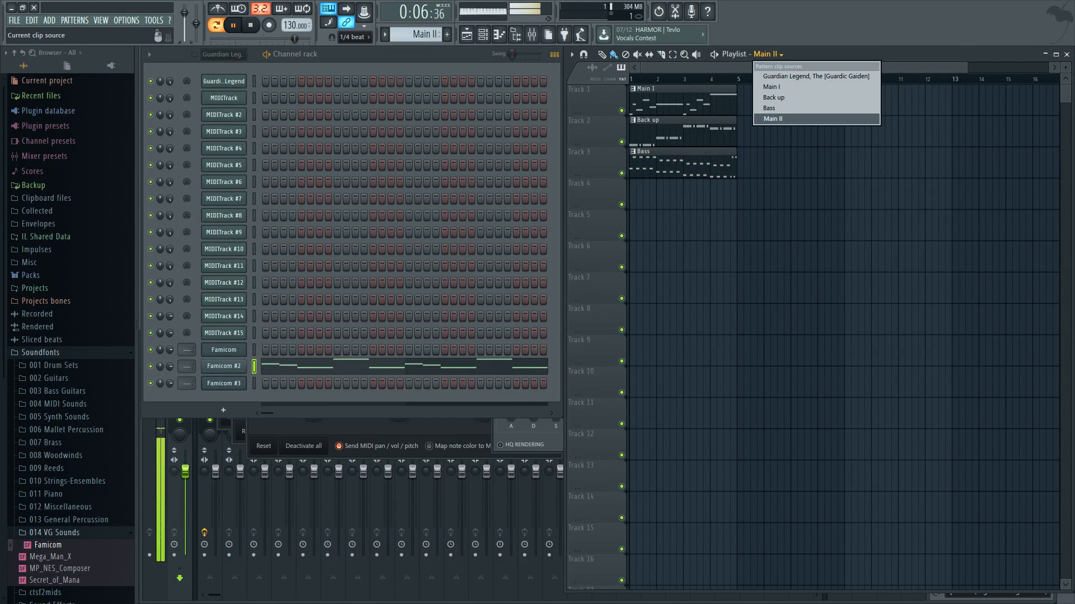
click(774, 118)
drag(854, 225, 761, 100)
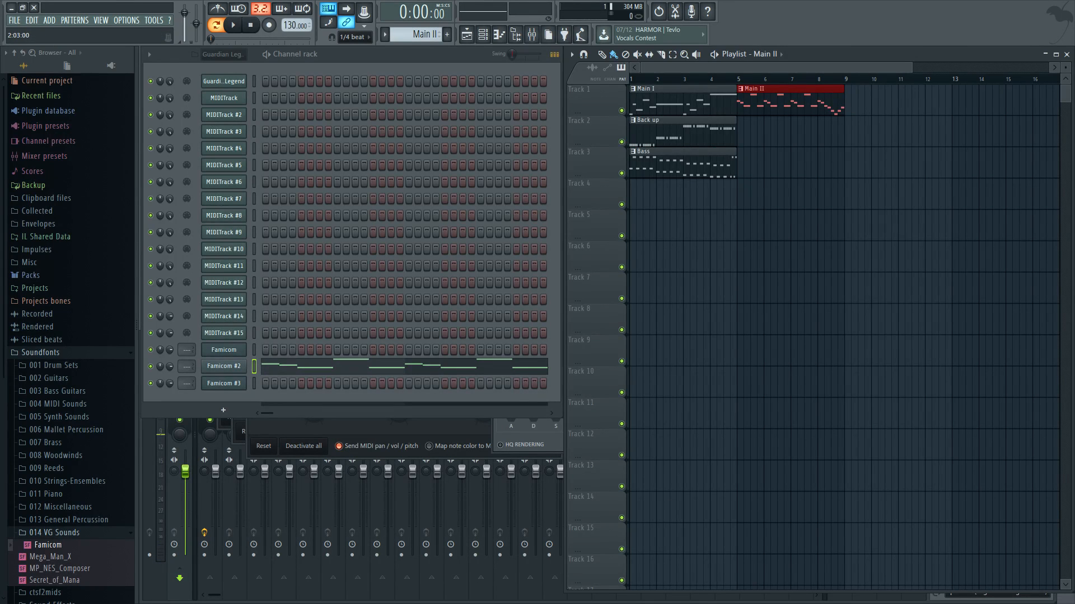
- Copy the Guardian Legend lead phrase around bar 3, from the first A5 through the long G6 and E6 notes
drag(417, 35, 417, 51)
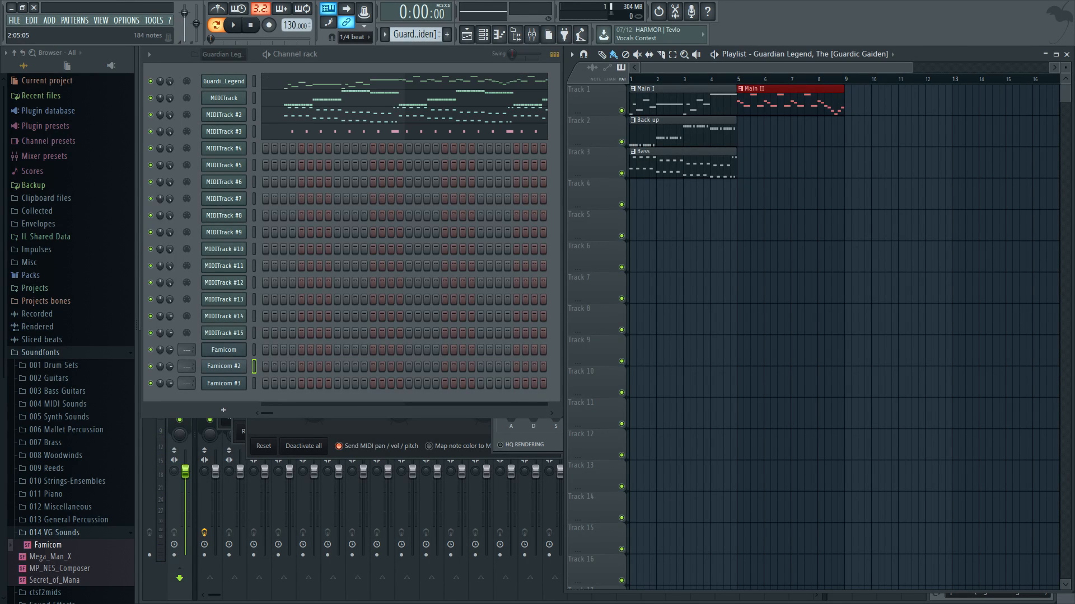
click(442, 82)
scroll(547, 222, down, 3)
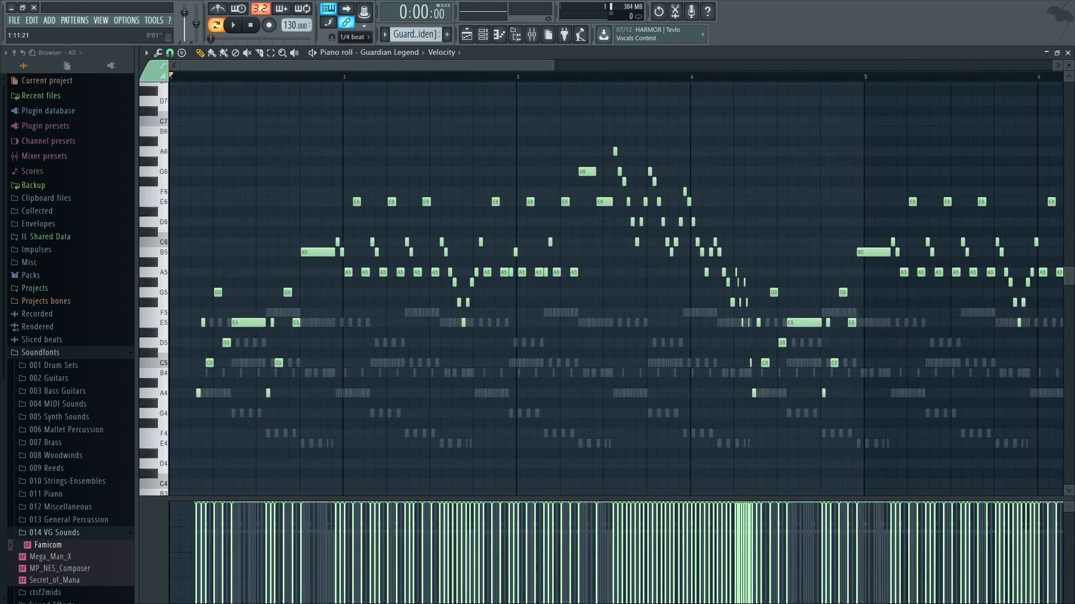
scroll(492, 168, up, 2)
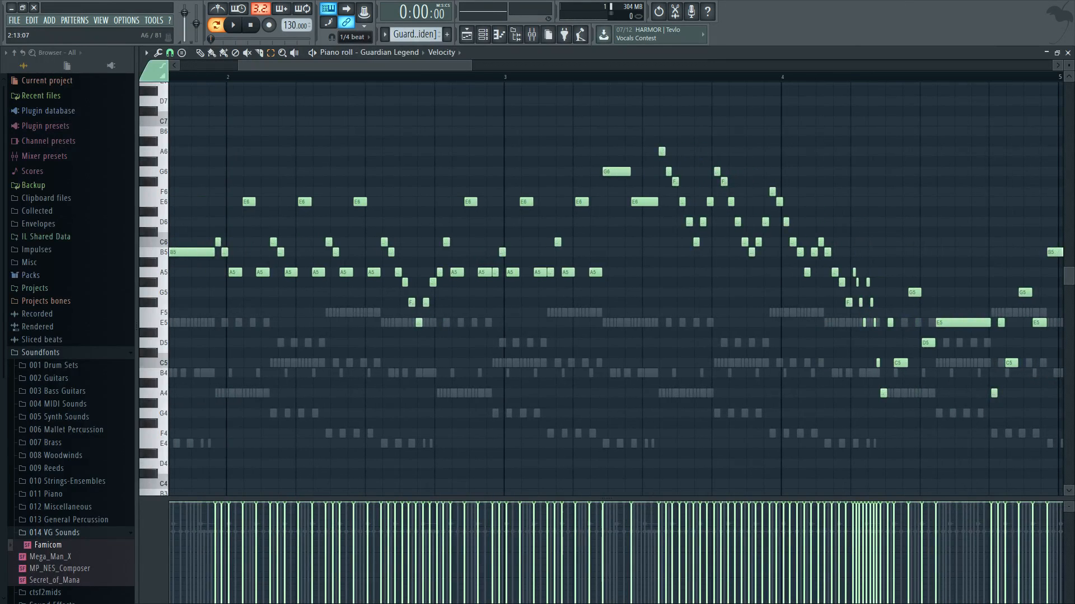
drag(441, 148, 634, 316)
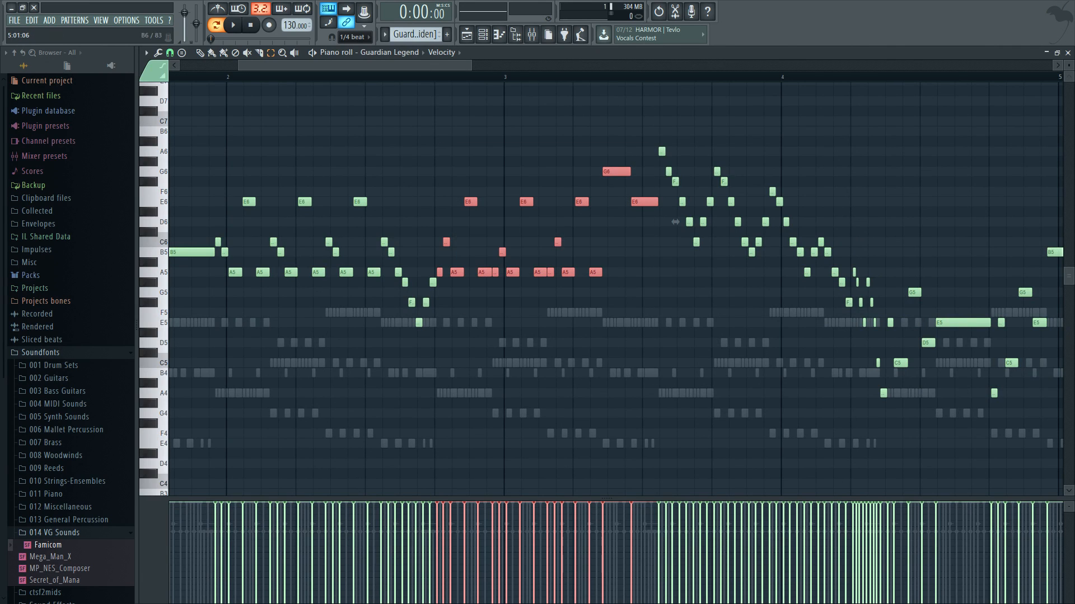
click(1067, 52)
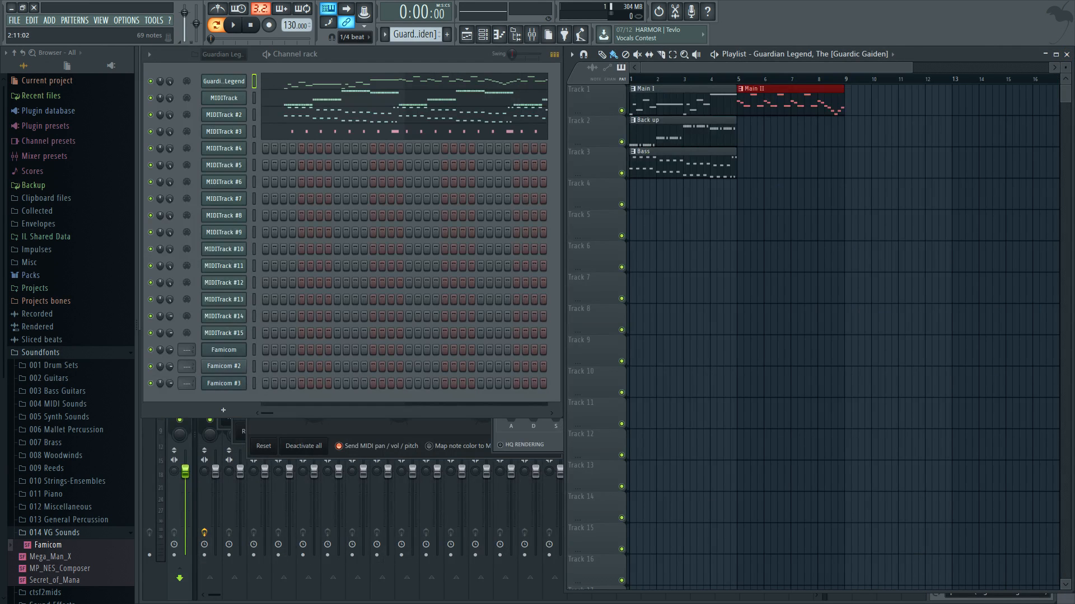
- Create a new pattern named Main III
key(F4)
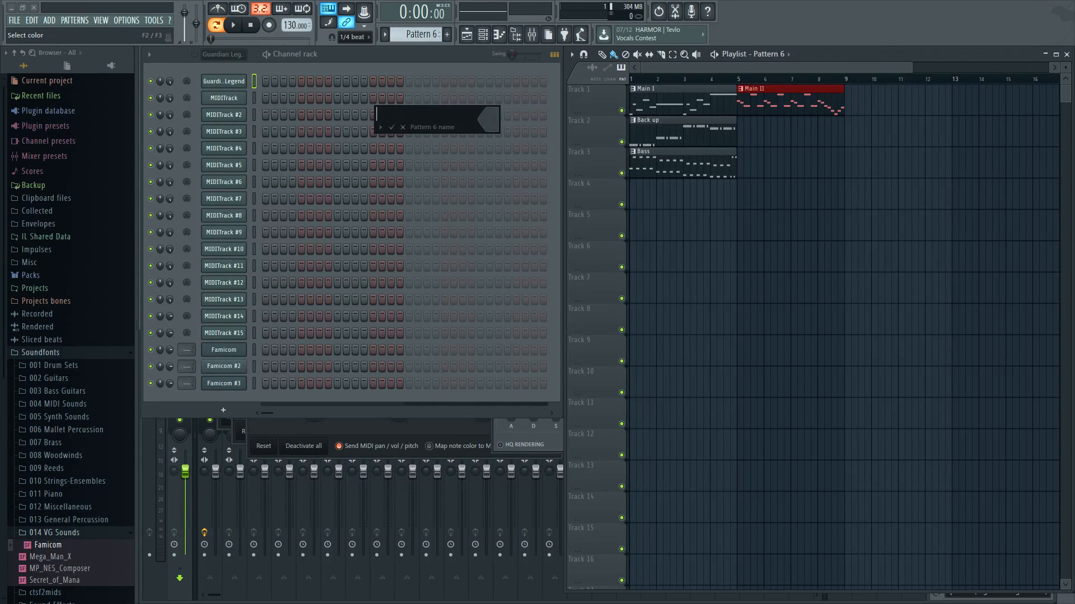
text(Main III)
key(Return)
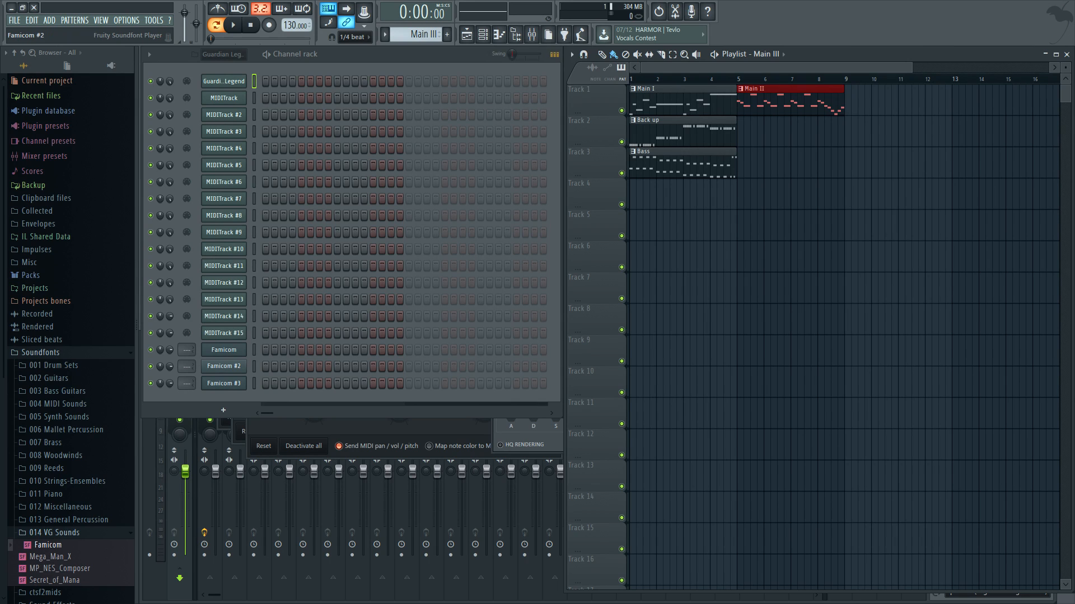
- Paste the copied phrase into Famicom #2's piano roll and shift it to the start of bar 1
right_click(244, 363)
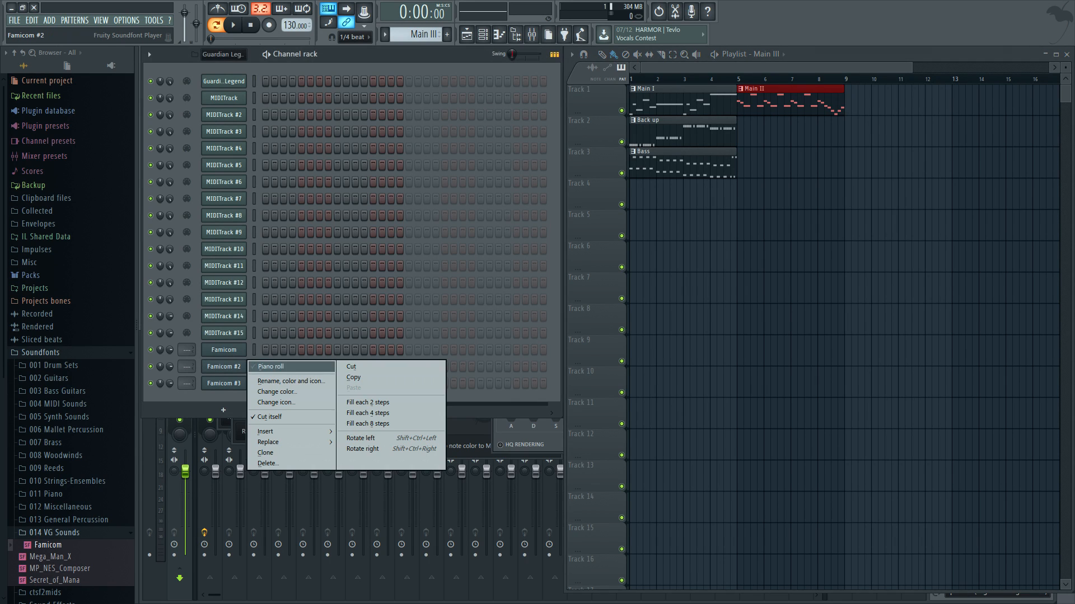
click(271, 367)
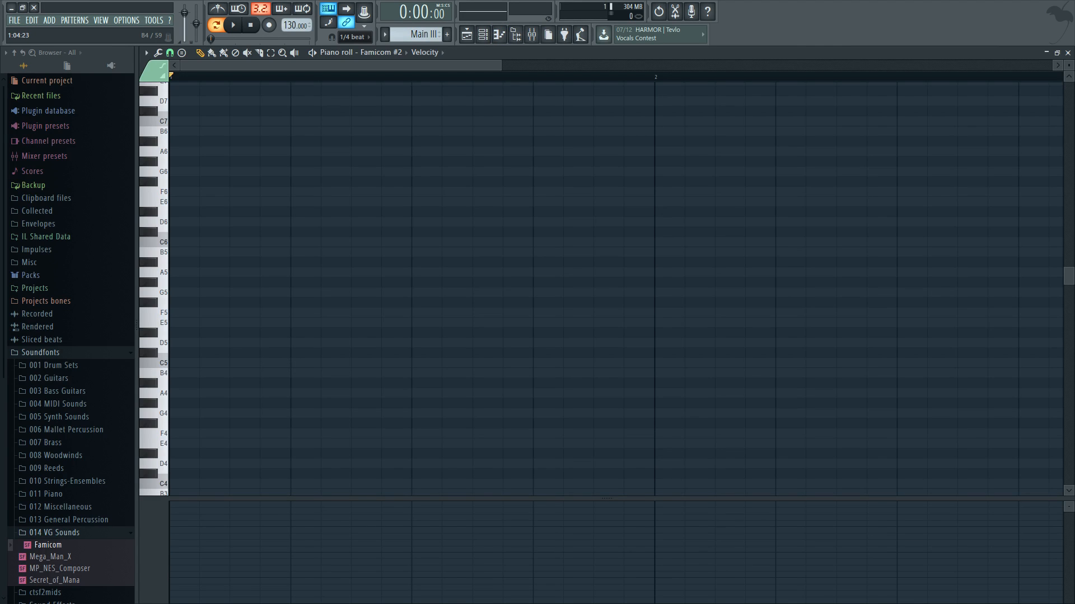
key(ctrl+v)
drag(941, 222, 574, 222)
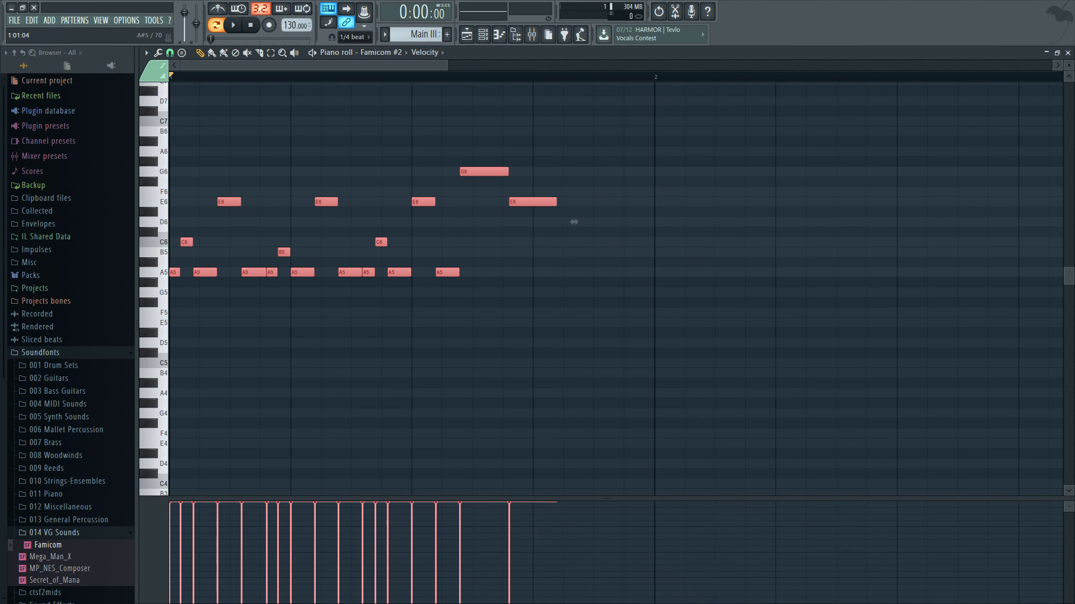
- Stretch the Main III notes to fill four bars, quantize them to the grid and play the phrase
scroll(573, 222, down, 3)
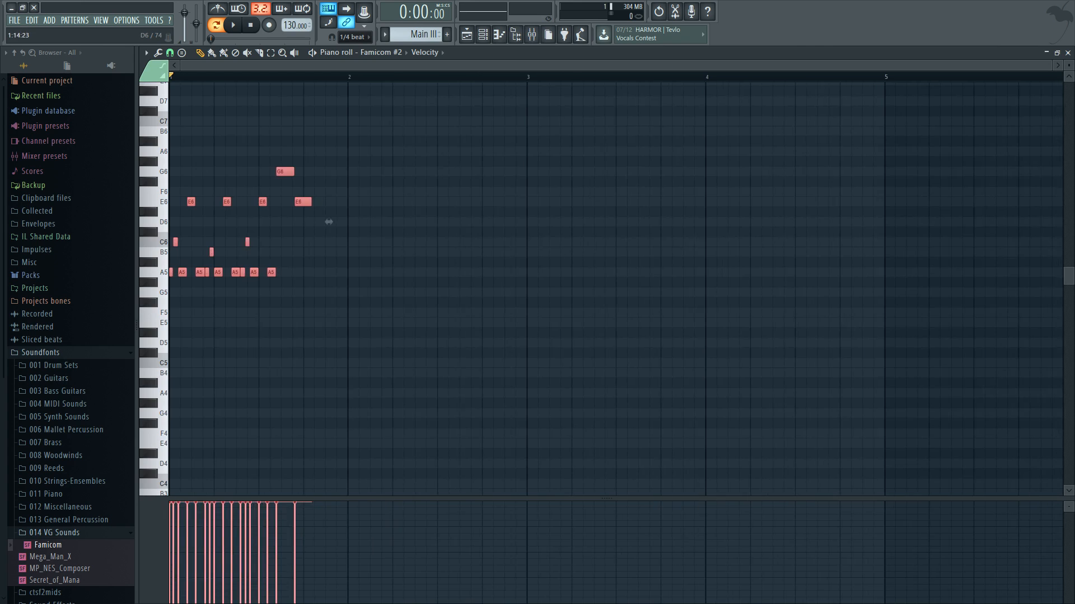
drag(327, 222, 901, 222)
key(ctrl+q)
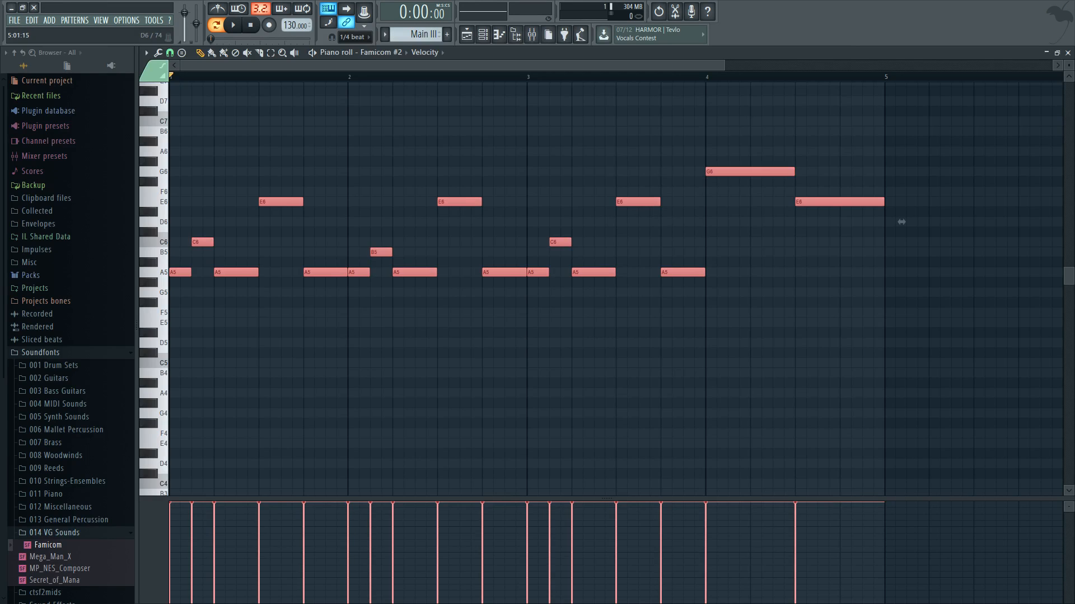
key(space)
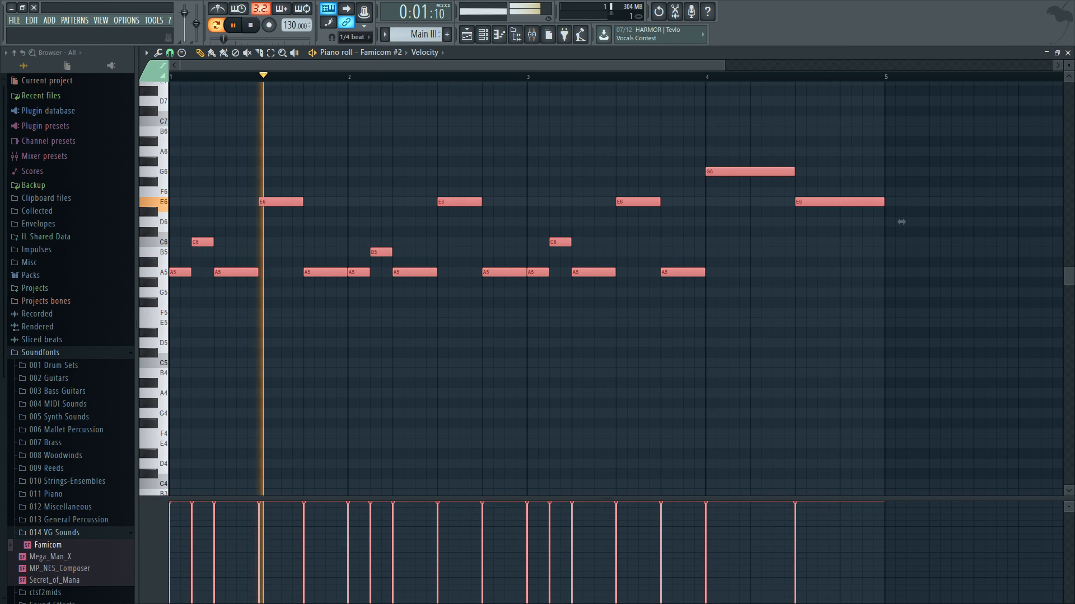
key(space)
click(1067, 52)
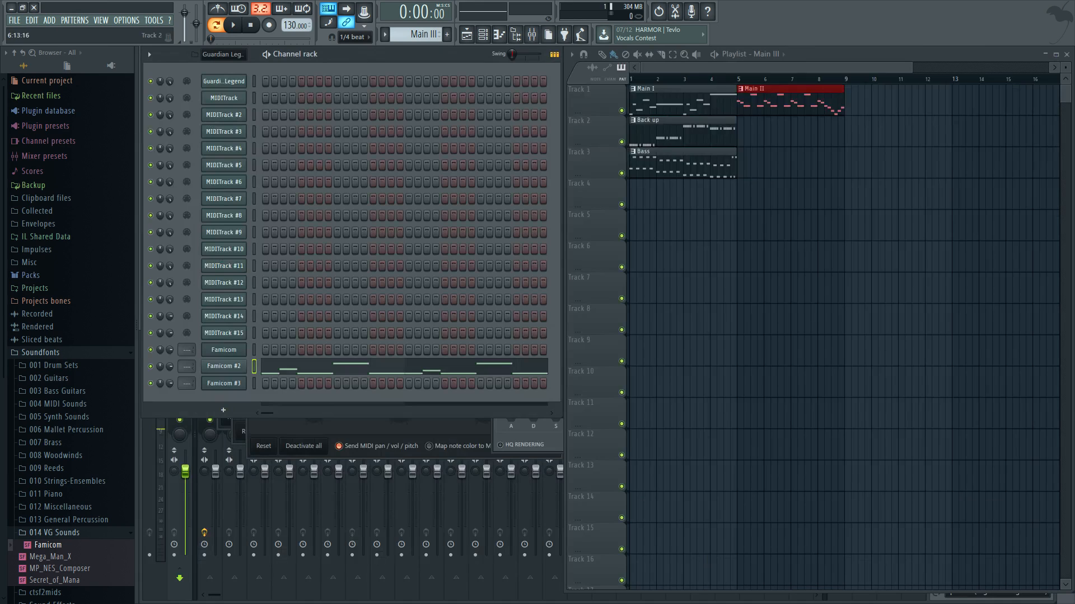
- Place a Main III pattern clip on Track 1 of the playlist, starting at bar 9
click(853, 163)
drag(883, 162, 879, 102)
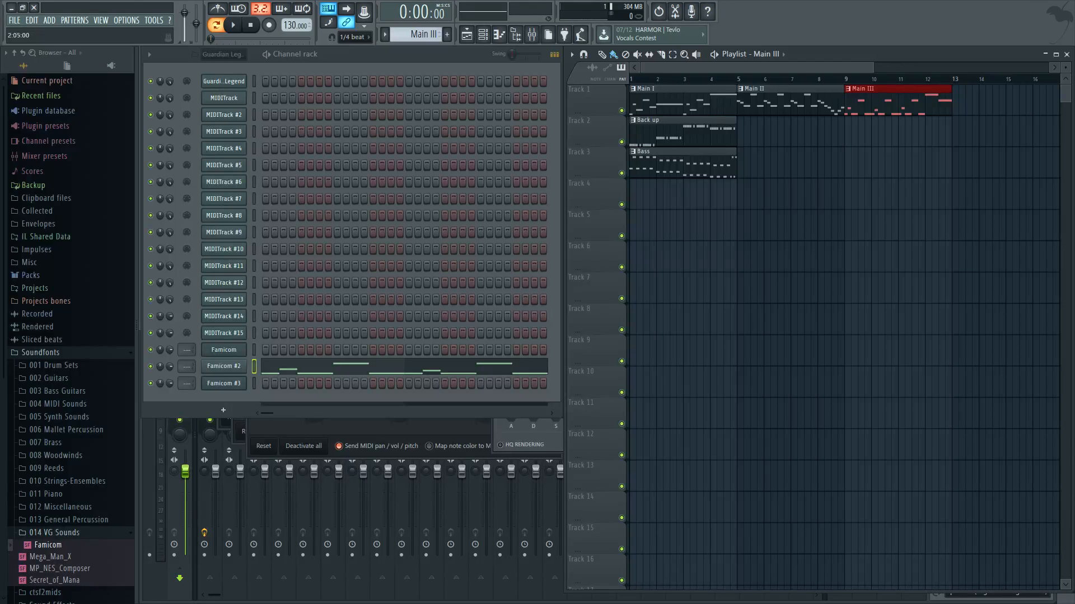
- In the Guardian Legend pattern's piano roll, copy the descending lead run that starts at A6 between bars 3 and 4
scroll(417, 35, up, 4)
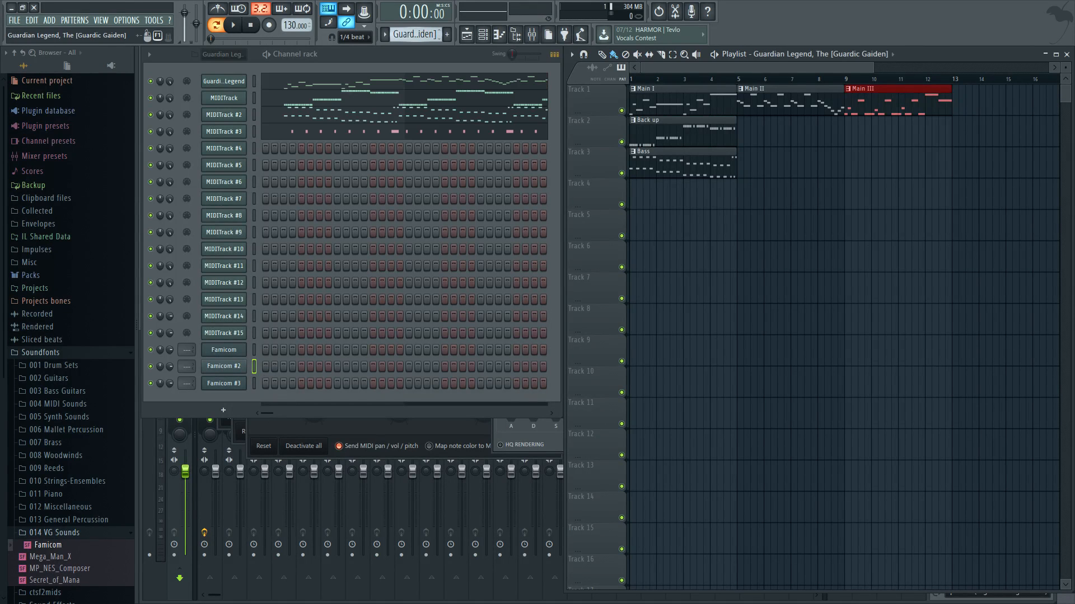
click(482, 82)
scroll(503, 84, down, 4)
scroll(518, 84, up, 3)
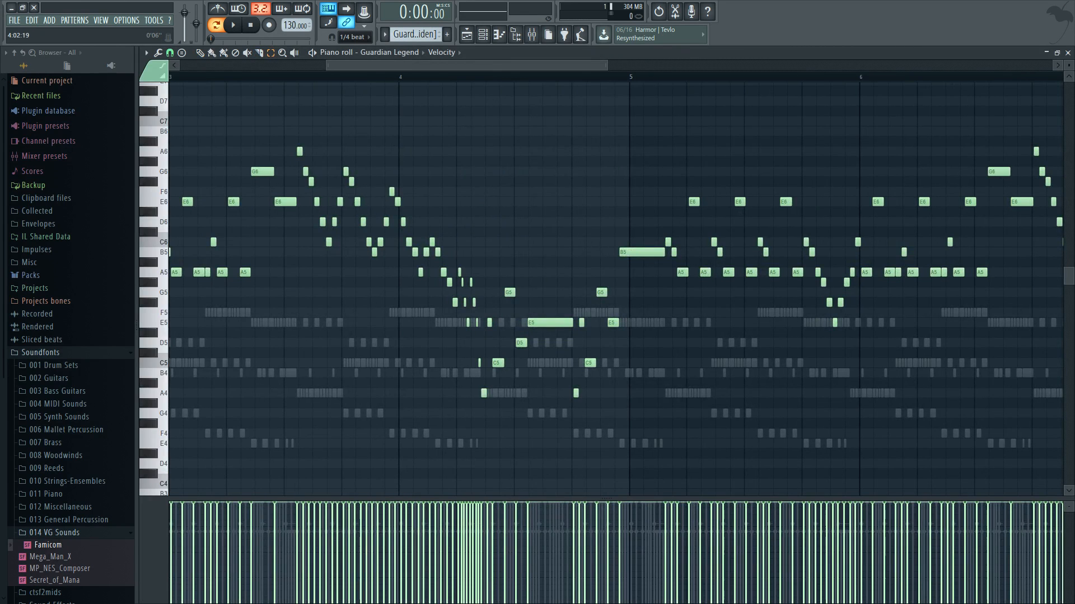
scroll(428, 90, left, 3)
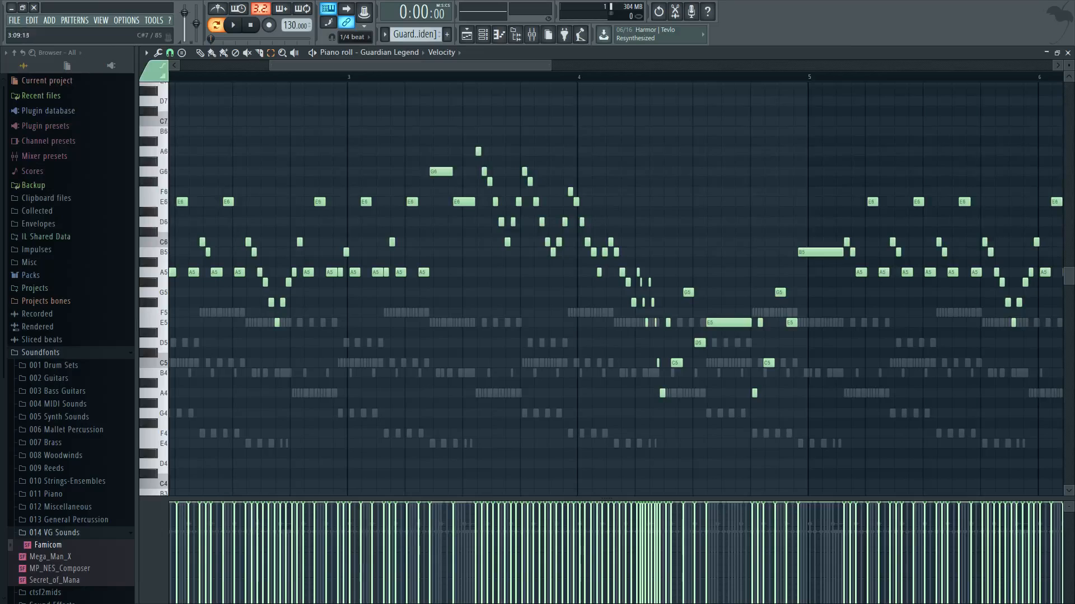
drag(472, 108, 537, 240)
drag(477, 107, 668, 418)
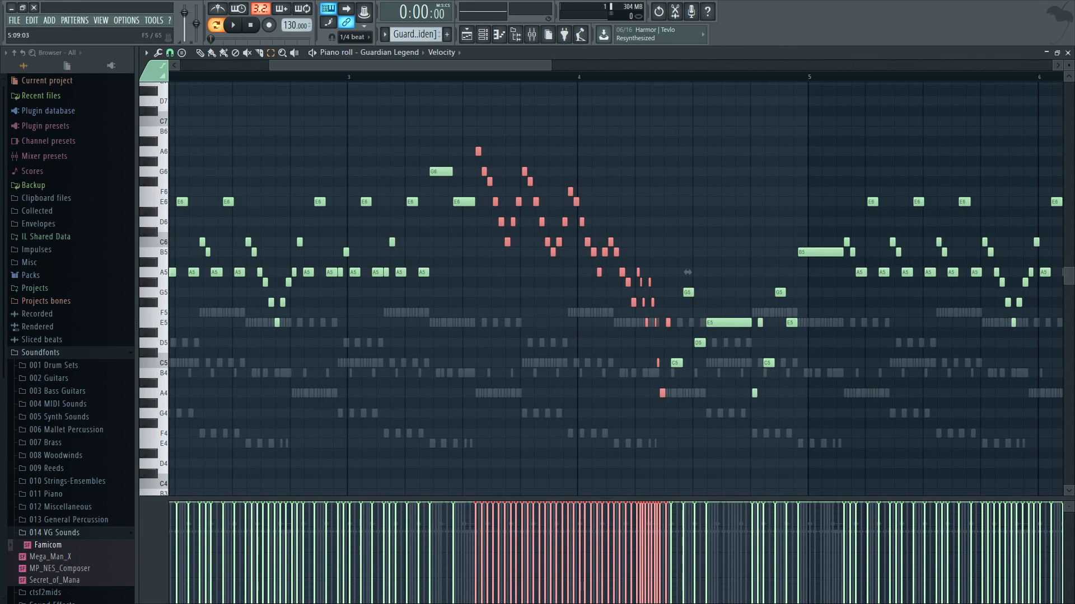
key(Escape)
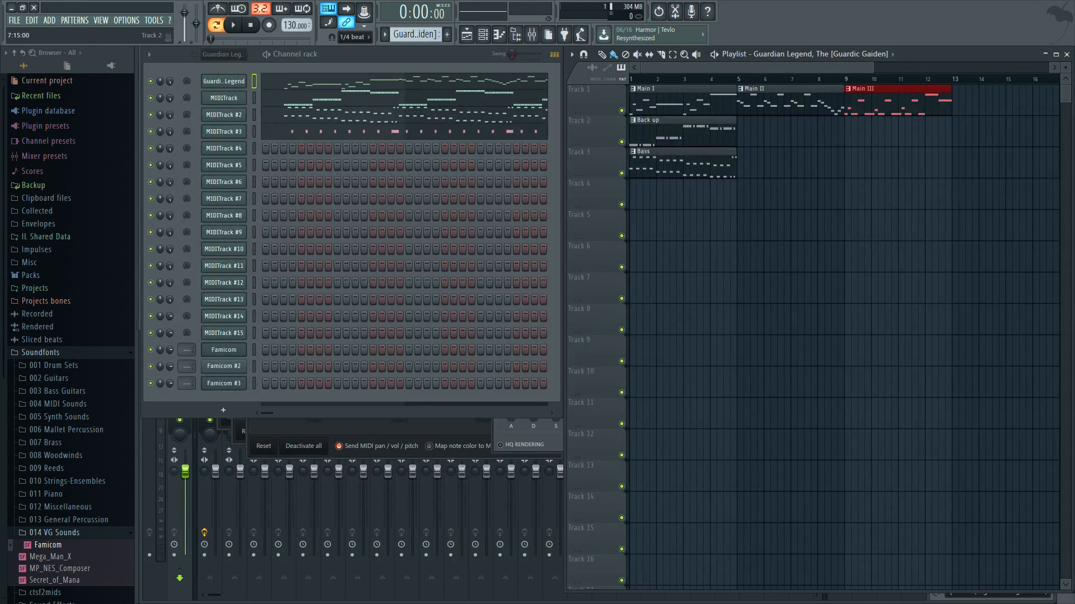
- Create a pattern named Main IV and paste the copied run at the start of Famicom #2's piano roll
key(F4)
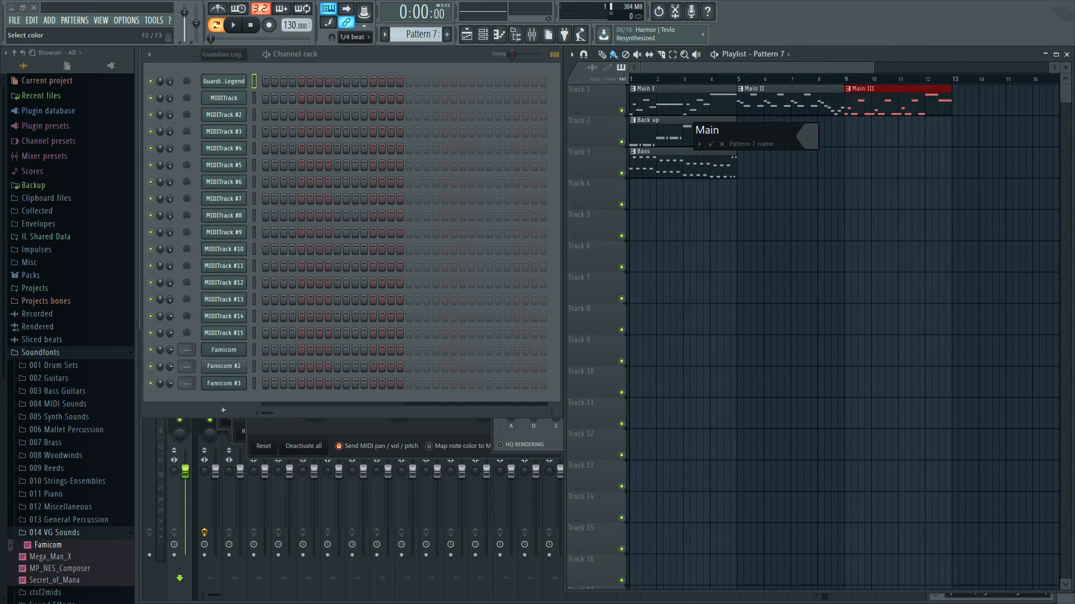
key(Return)
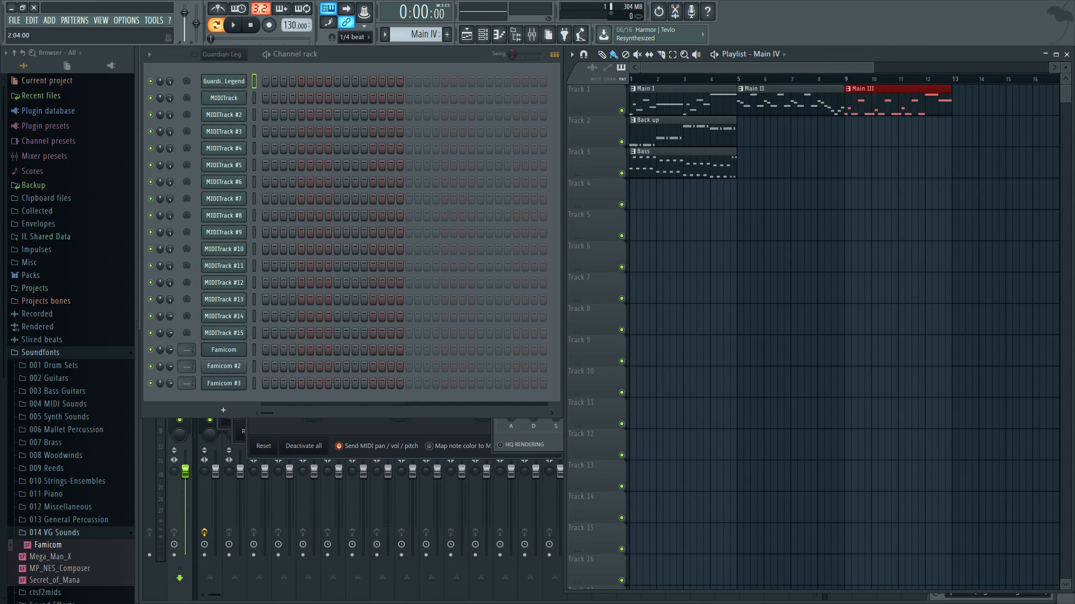
right_click(243, 366)
click(269, 366)
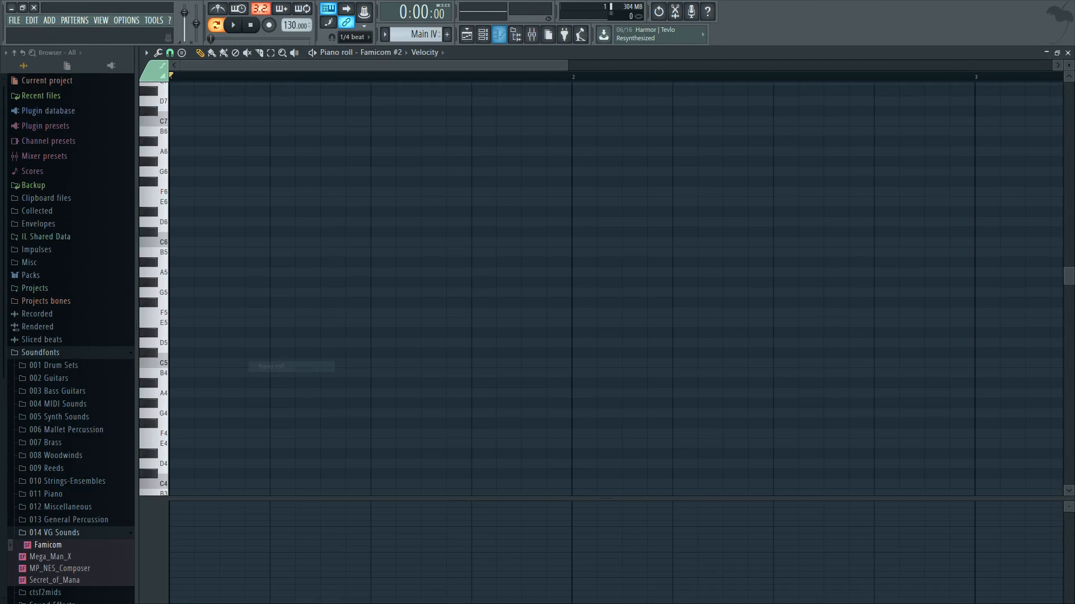
scroll(752, 272, down, 4)
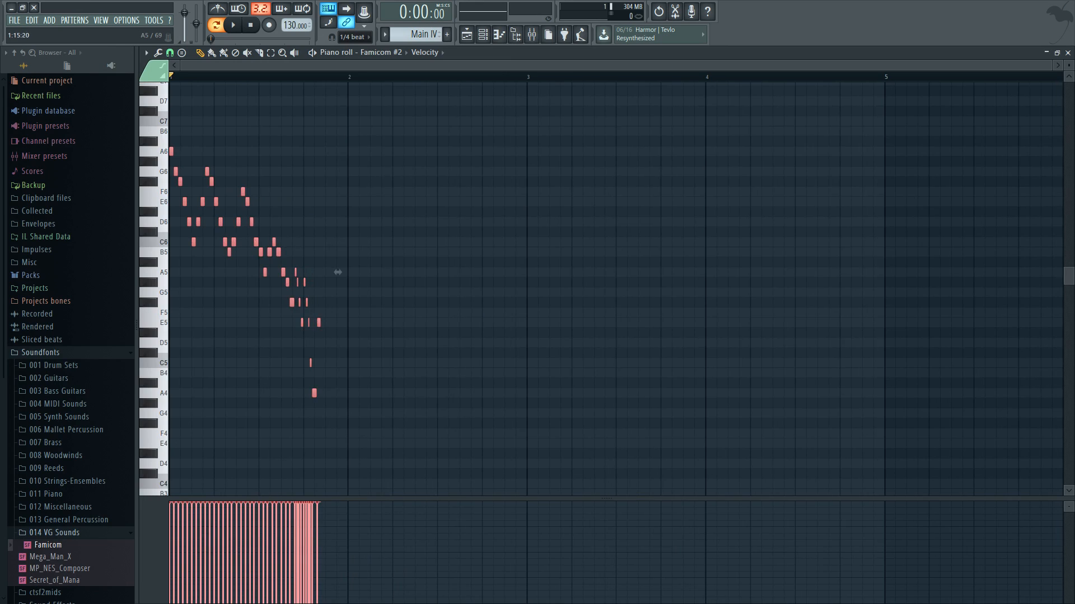
- Stretch the pasted Main IV run across four bars and delete the two last notes that spill past bar 5
drag(338, 272, 901, 272)
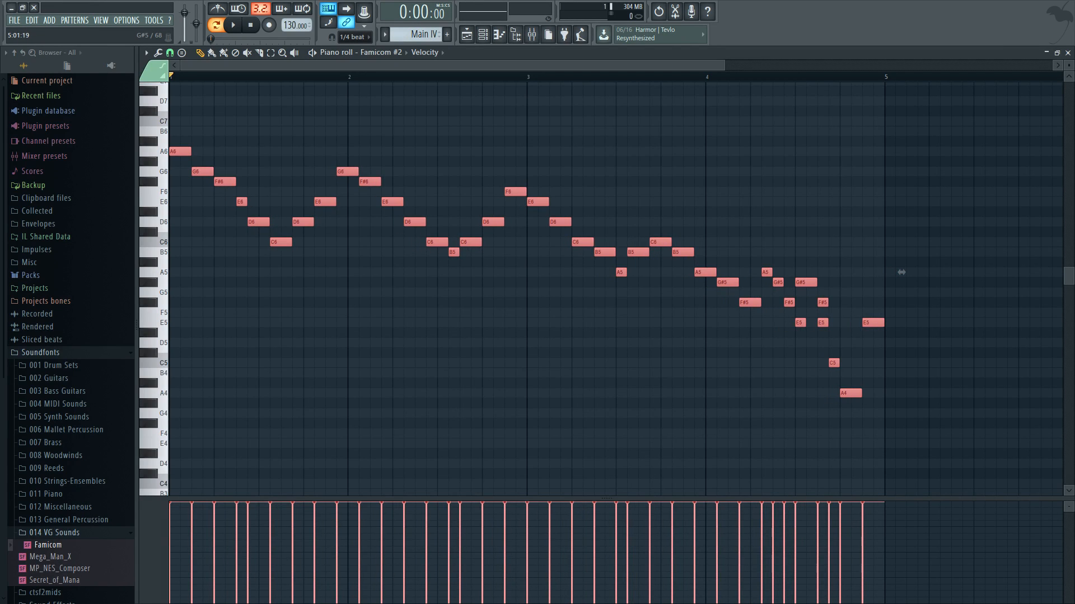
drag(900, 272, 945, 272)
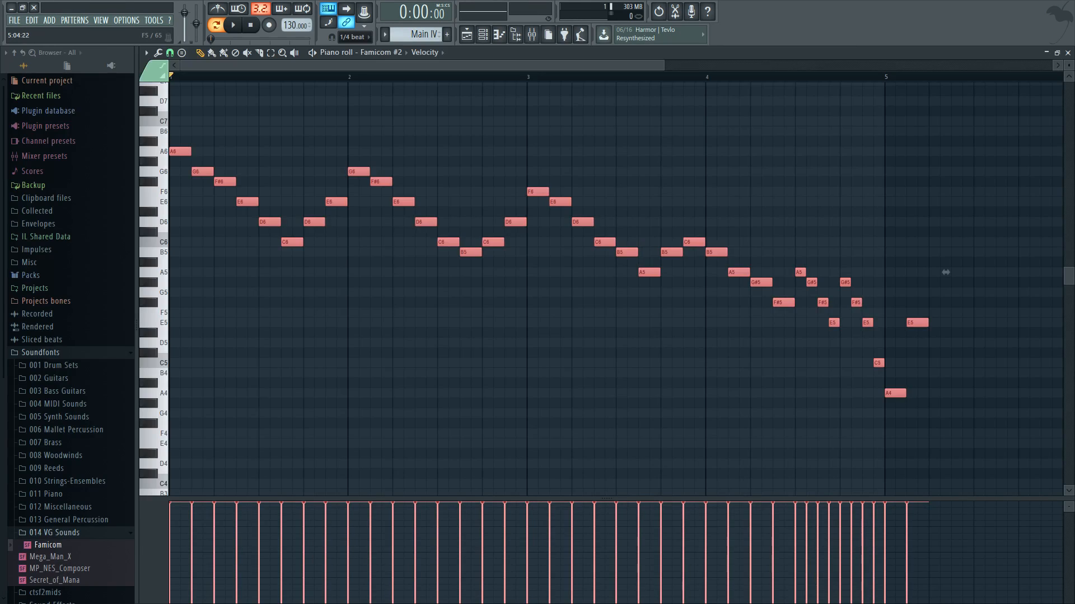
key(ctrl+d)
right_click(921, 323)
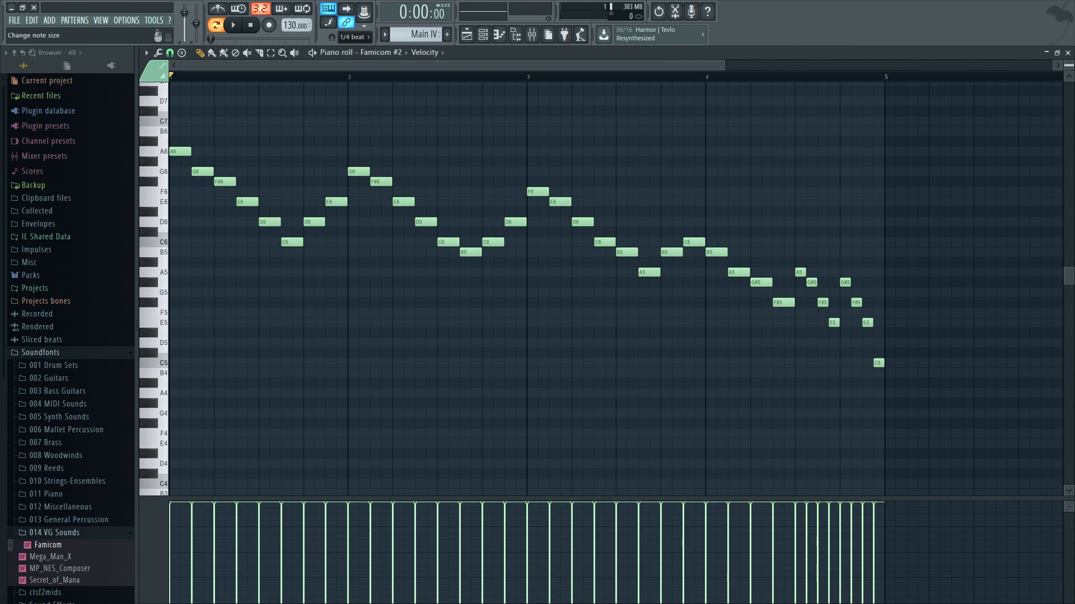
- Play the Main IV phrase and shorten all the longer notes that precede its final quick notes
key(space)
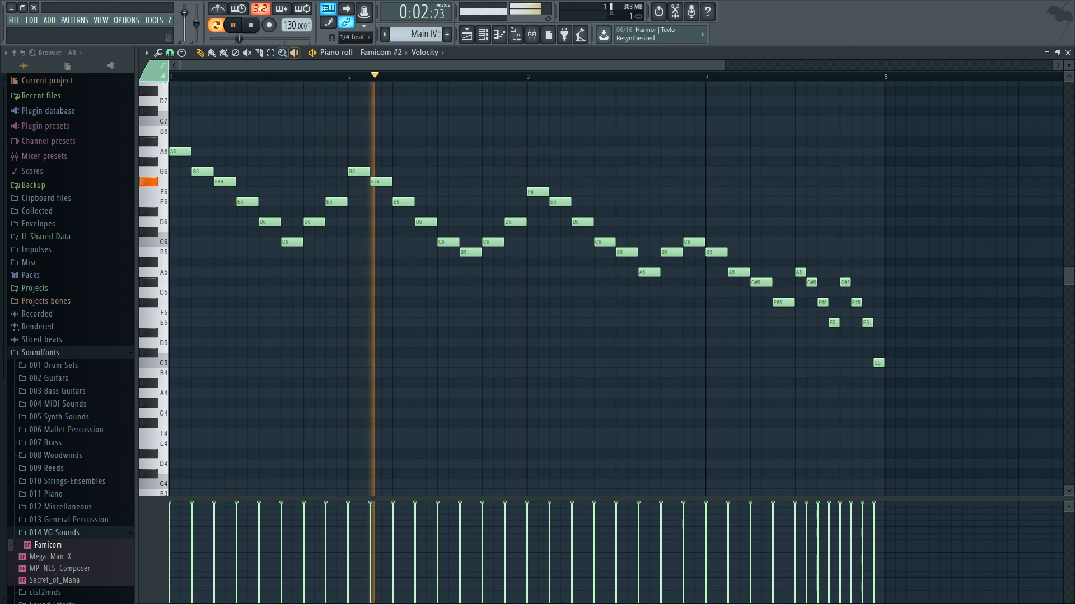
drag(784, 376, 168, 84)
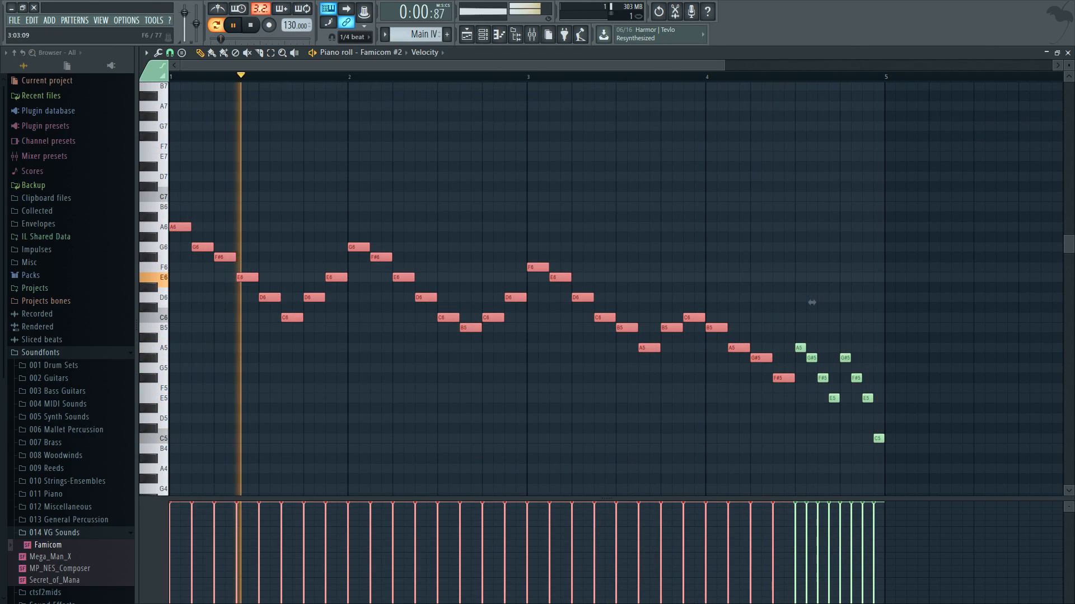
drag(812, 302, 801, 302)
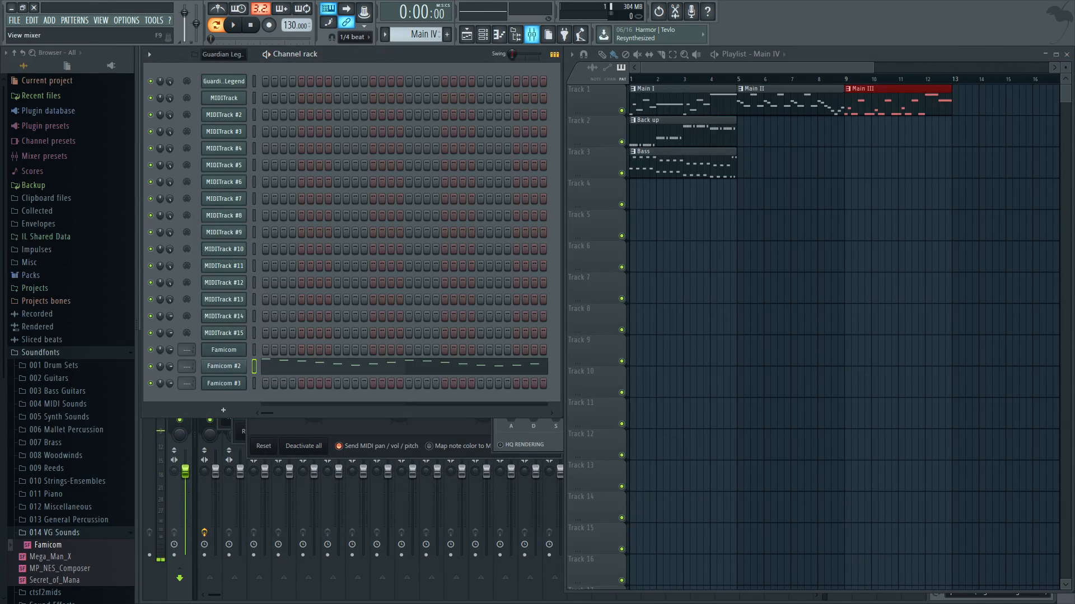
- Duplicate the Back up and Bass clips twice in the playlist so they repeat at bars 5 and 9
drag(762, 209, 630, 116)
key(ctrl+b)
key(ctrl+b)
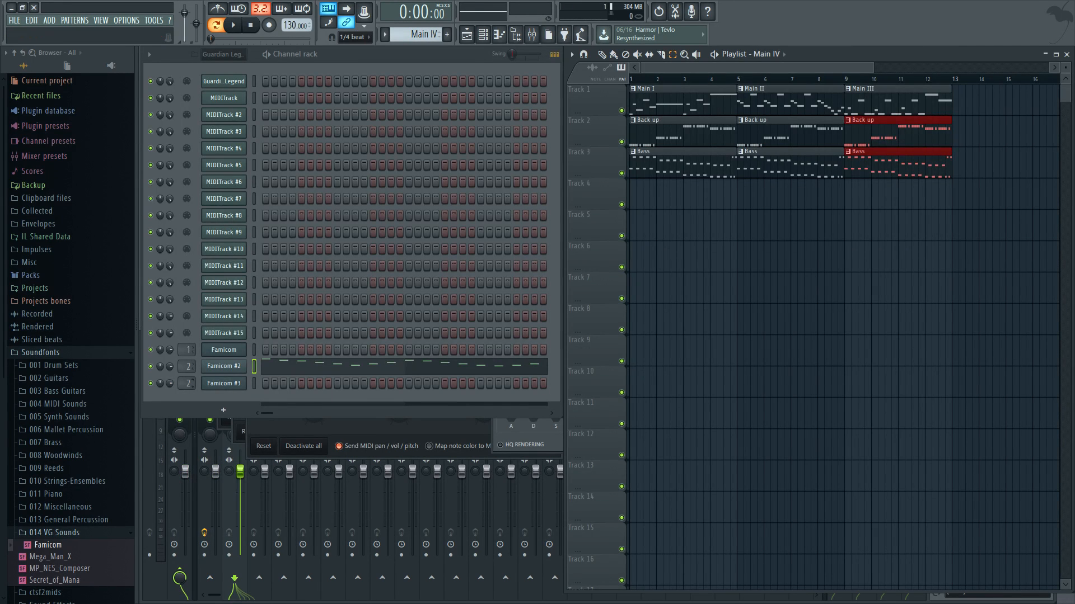
- Route Famicom, Famicom #2 and Famicom #3 to mixer inserts 1, 2 and 3 and lower those inserts' faders, insert 1 the most
drag(188, 384, 188, 378)
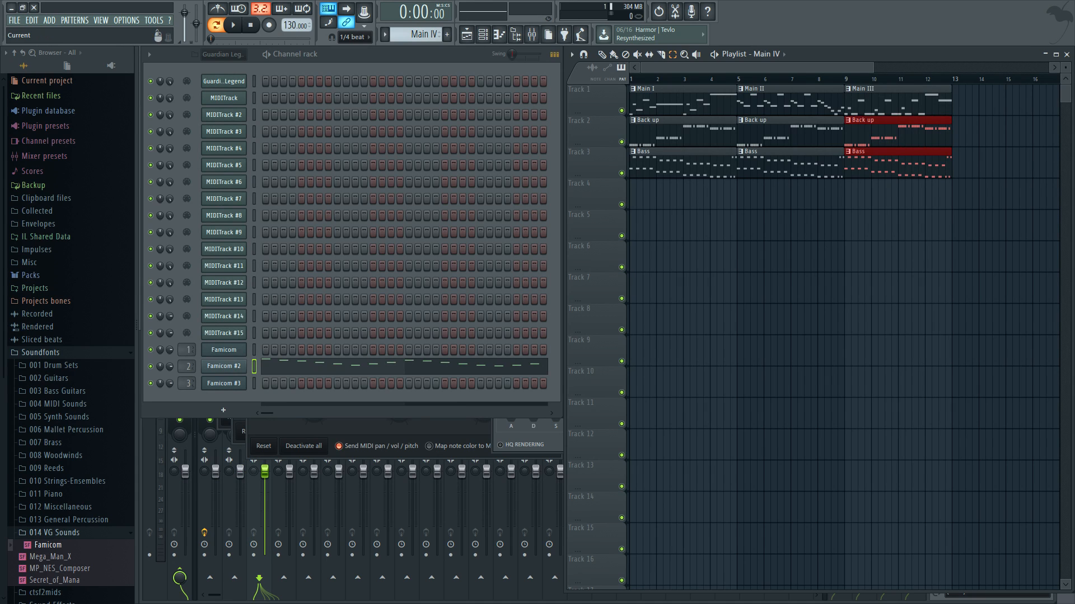
click(161, 447)
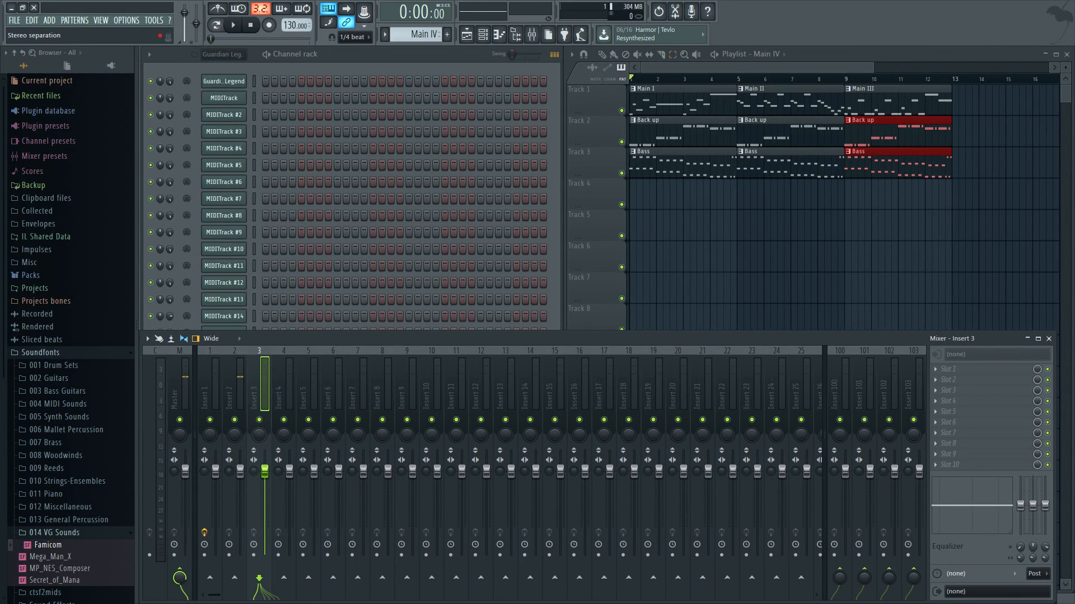
drag(240, 472, 216, 493)
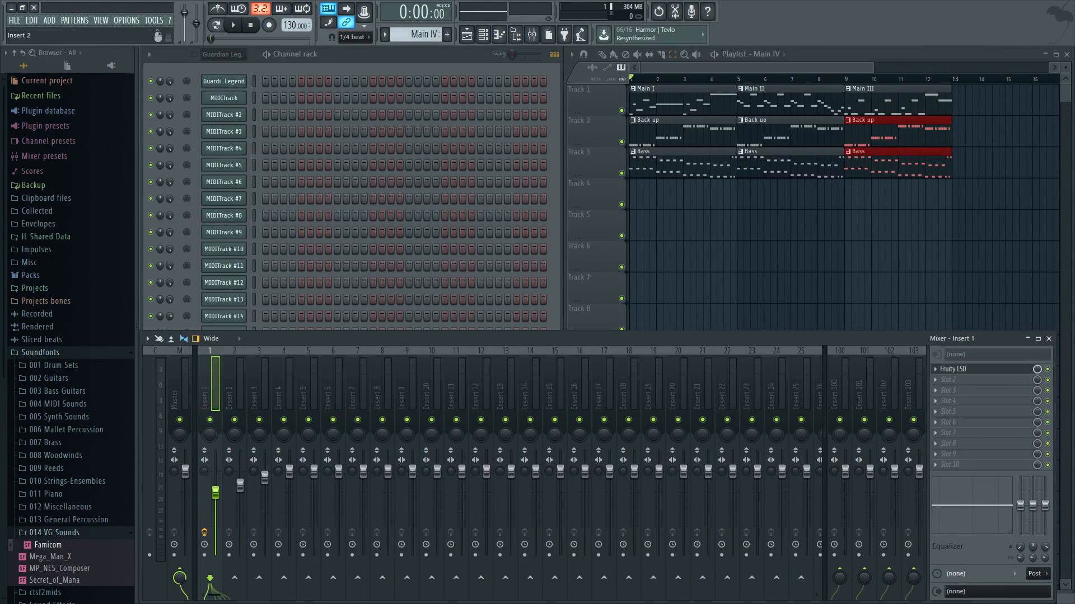
click(240, 486)
- Play the arrangement, set the tempo to 140 BPM and play it again from the start
key(space)
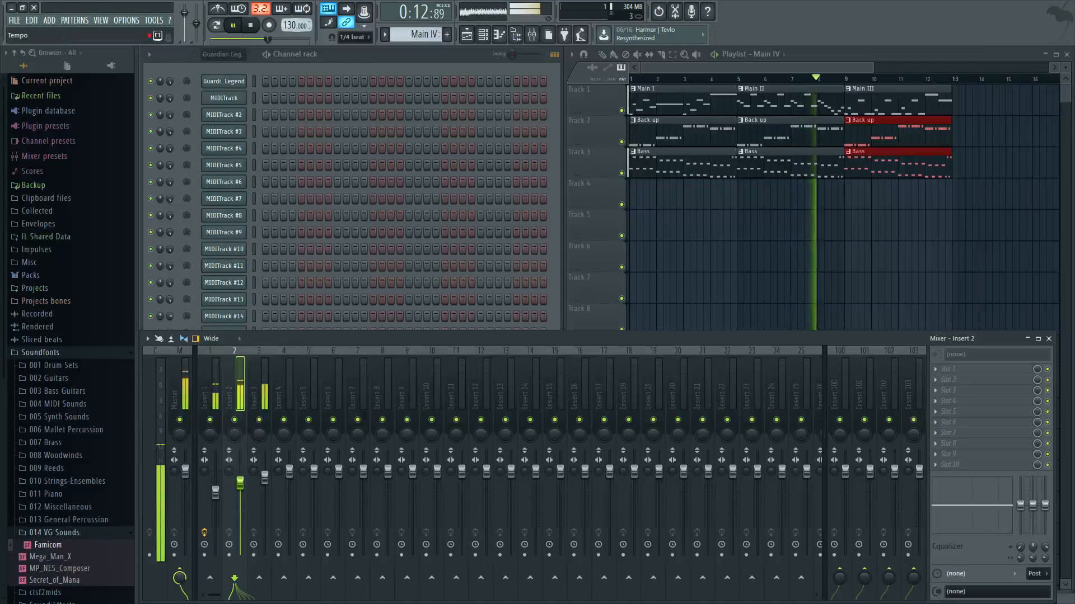
key(space)
right_click(293, 25)
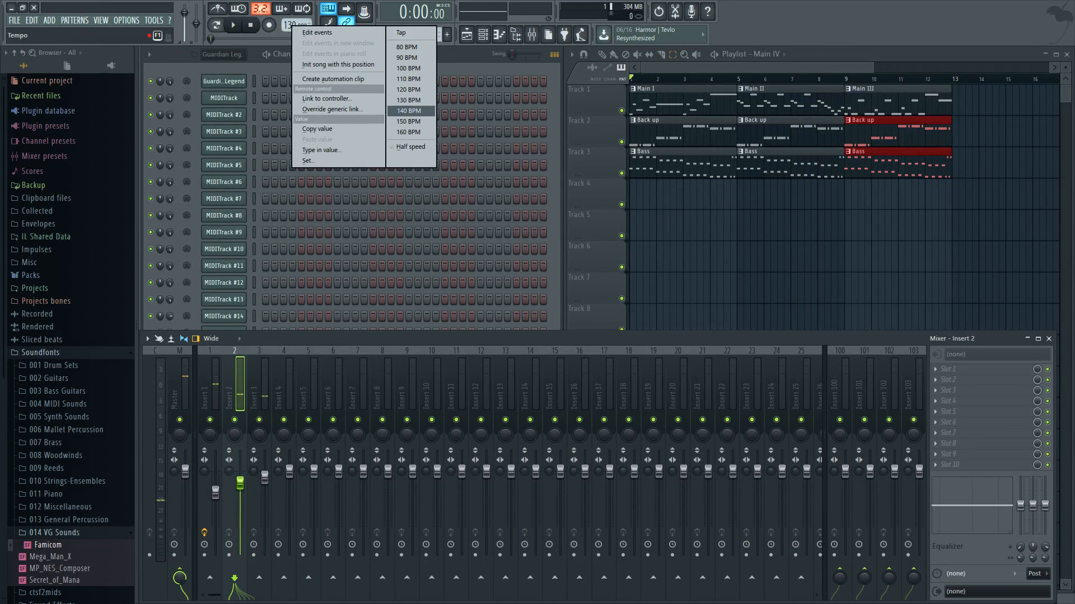
click(408, 111)
key(space)
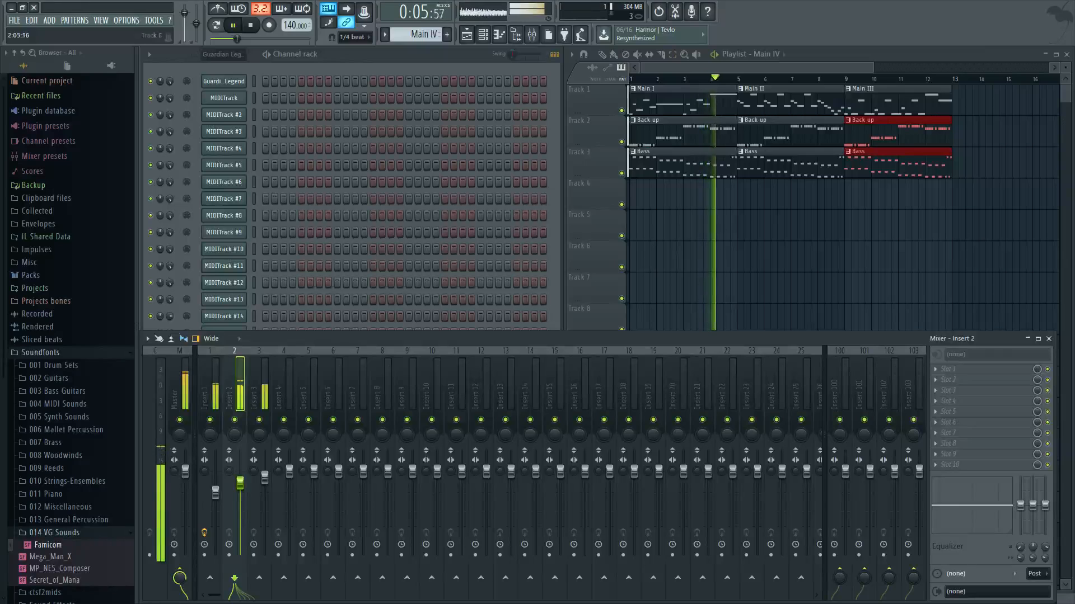
- Add Fruity Parametric EQ 2 to slot 1 of the Master mixer track
click(176, 392)
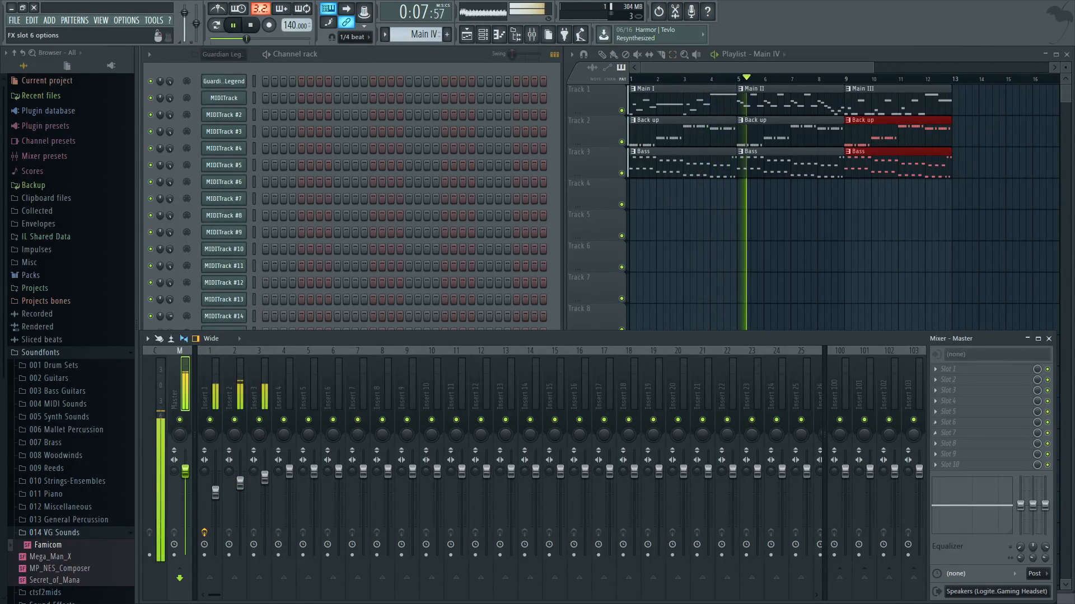
click(936, 370)
click(928, 360)
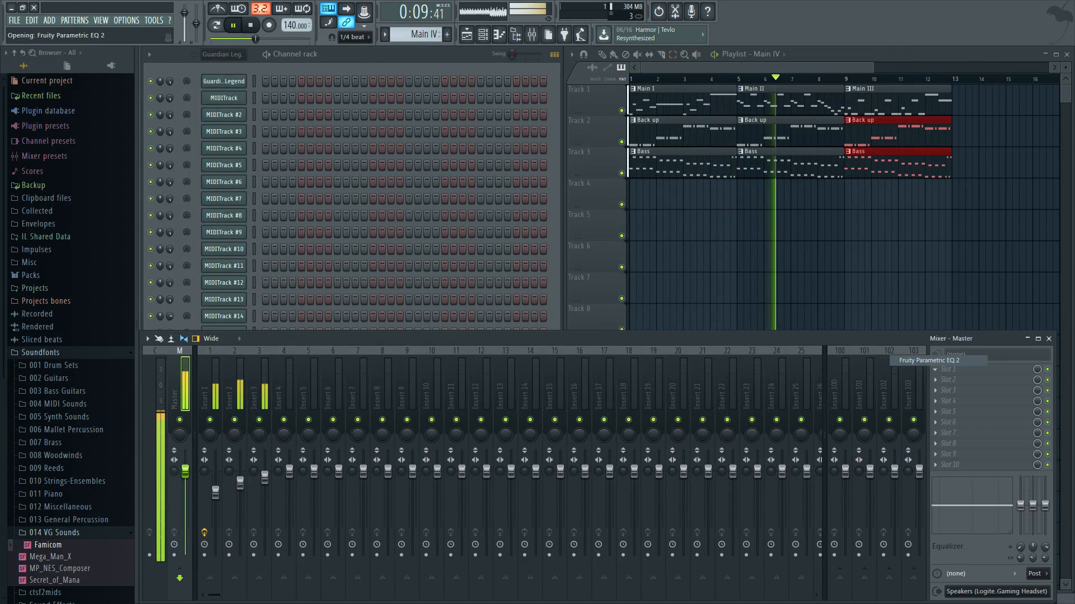
- Step through the Master EQ's presets, including 20Hz + 18kHz cut, 3 bands, 40Hz cut and Kick, ending on the flat seven-band curve
click(492, 134)
click(492, 134)
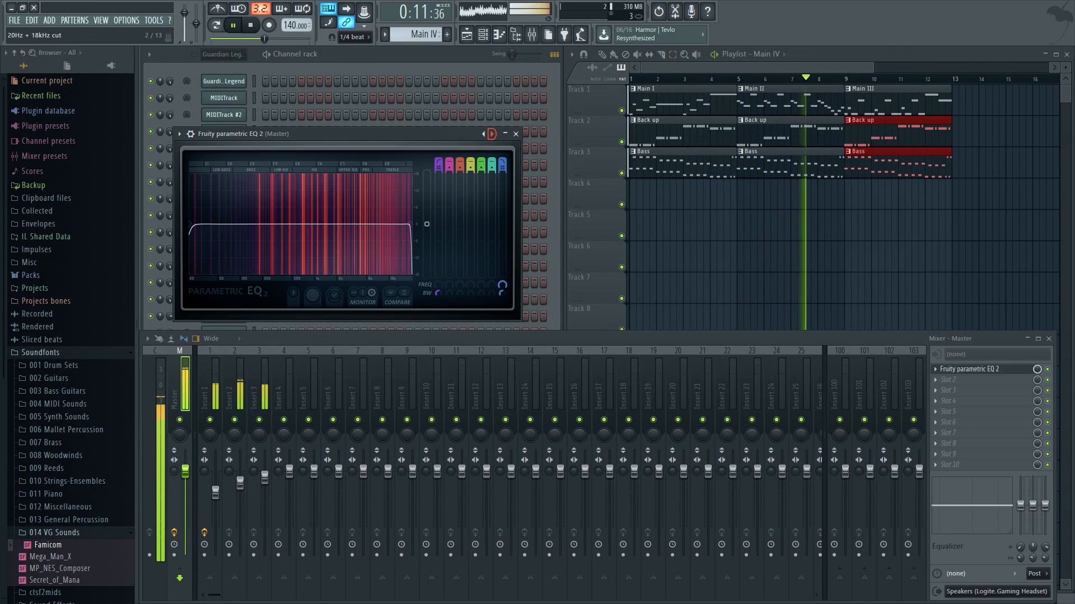
click(491, 134)
click(491, 133)
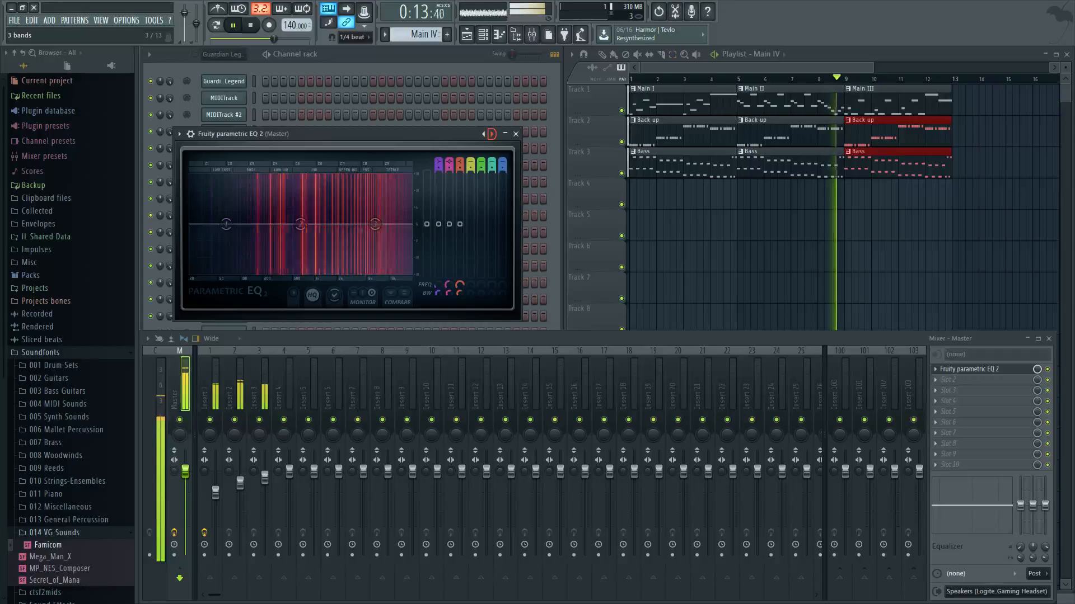
click(491, 134)
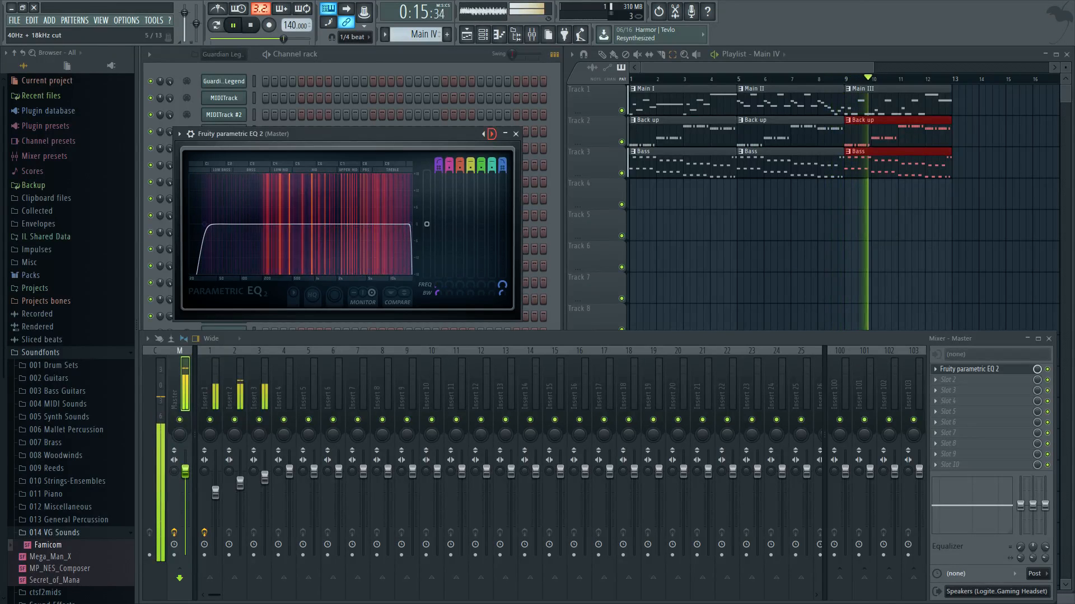
click(491, 134)
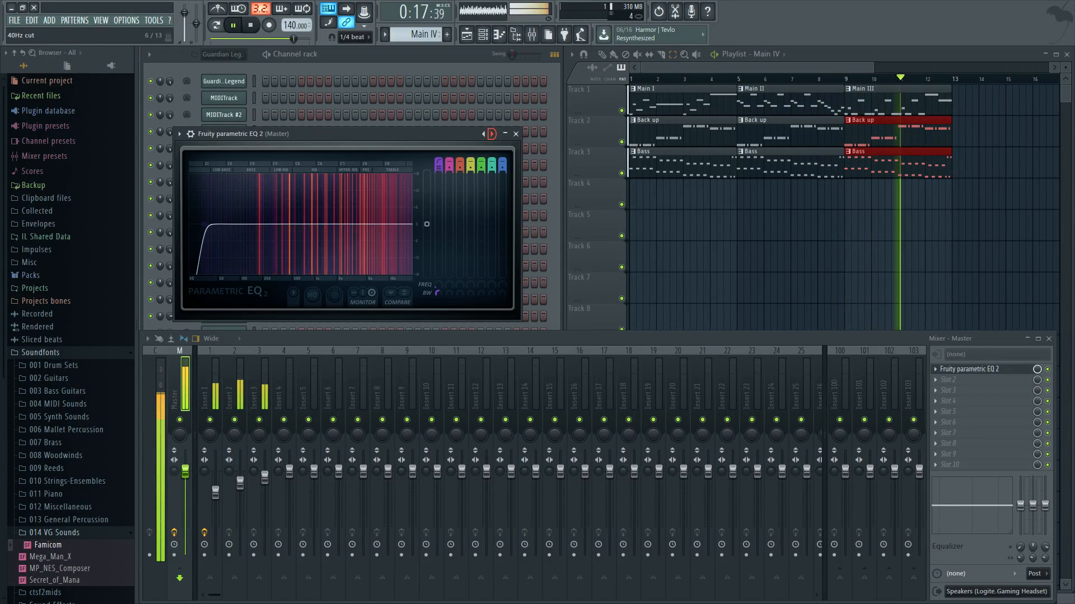
click(492, 134)
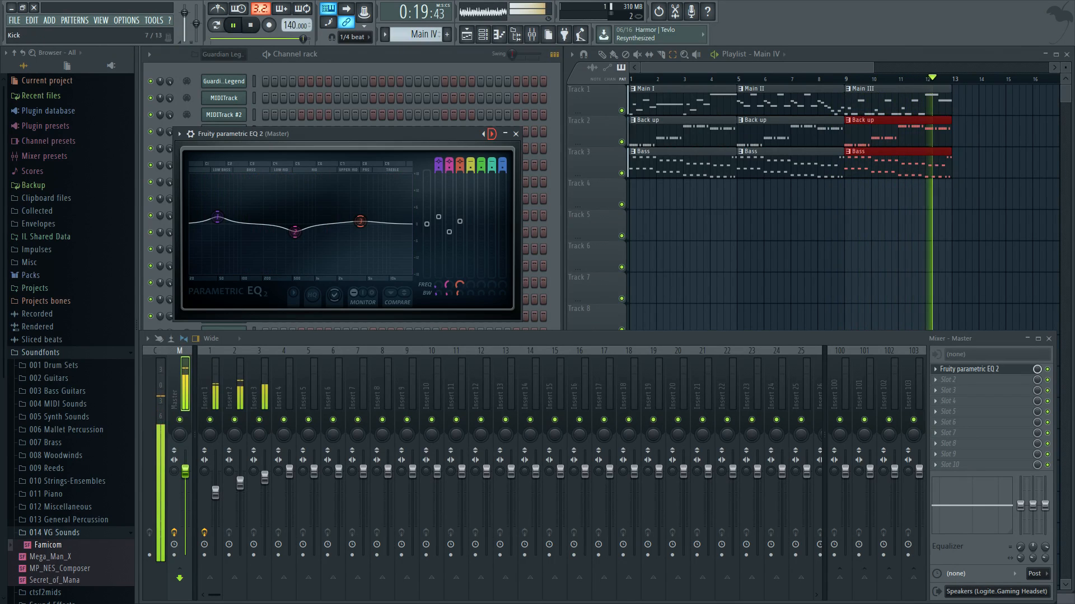
click(492, 134)
click(491, 134)
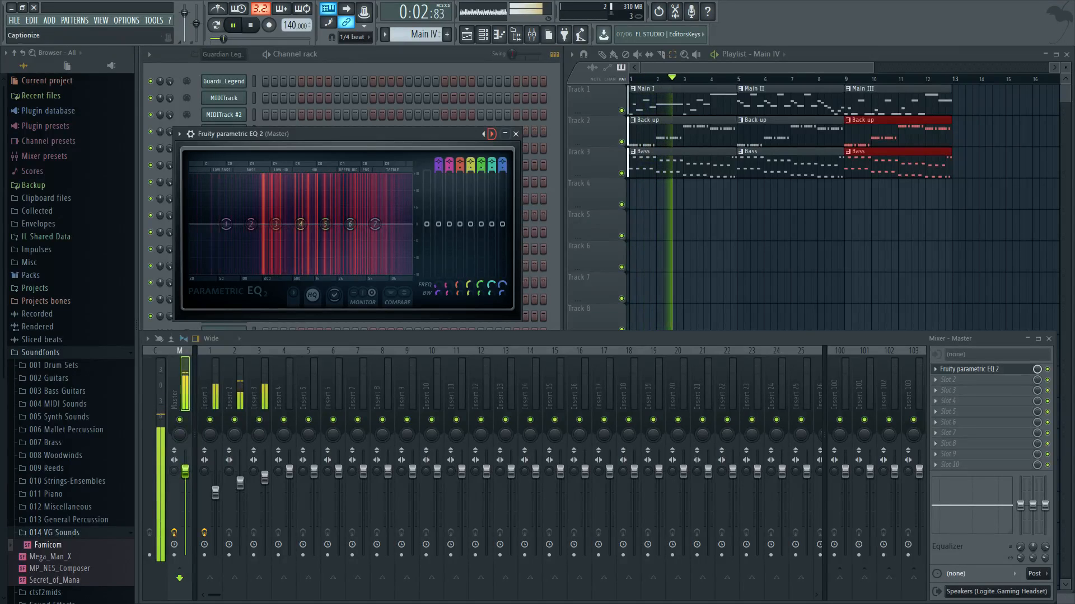
- Place a Main IV pattern clip on Track 1 of the playlist, starting at bar 13
click(764, 54)
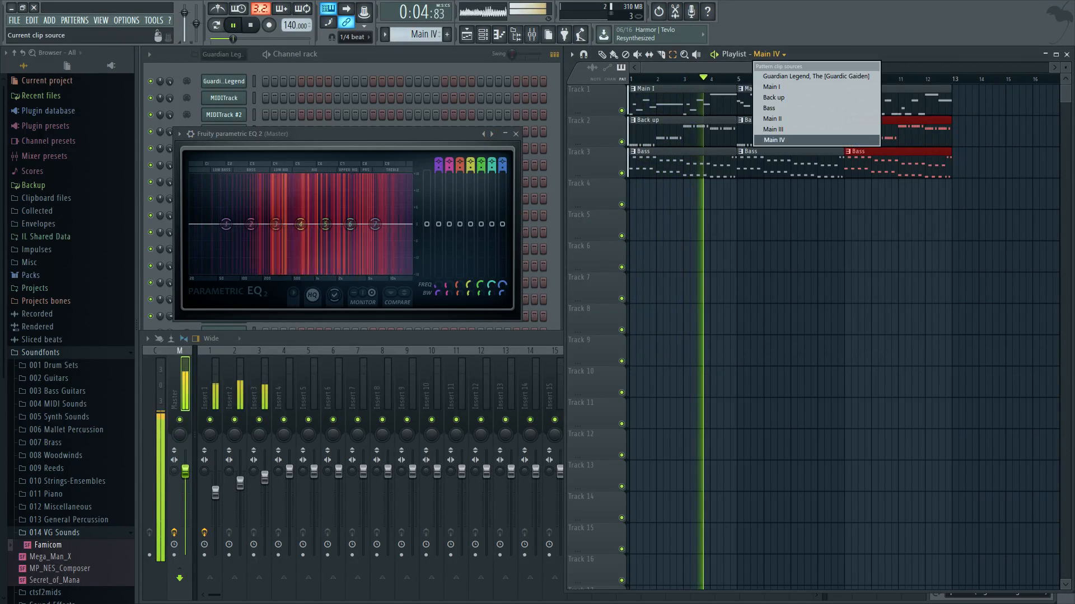
click(784, 140)
click(981, 195)
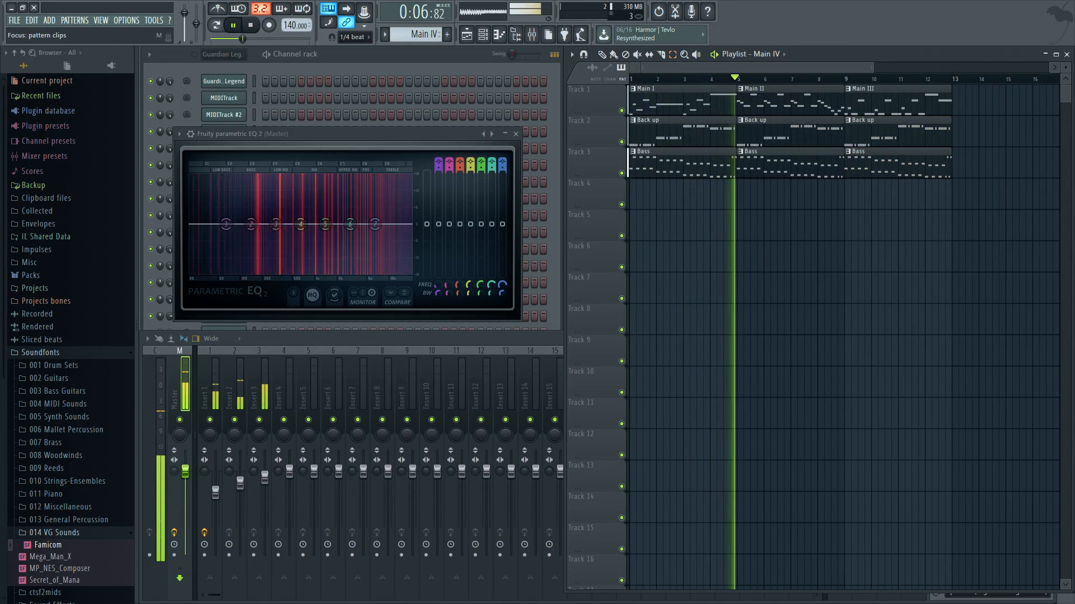
click(602, 55)
click(971, 225)
drag(971, 225, 953, 101)
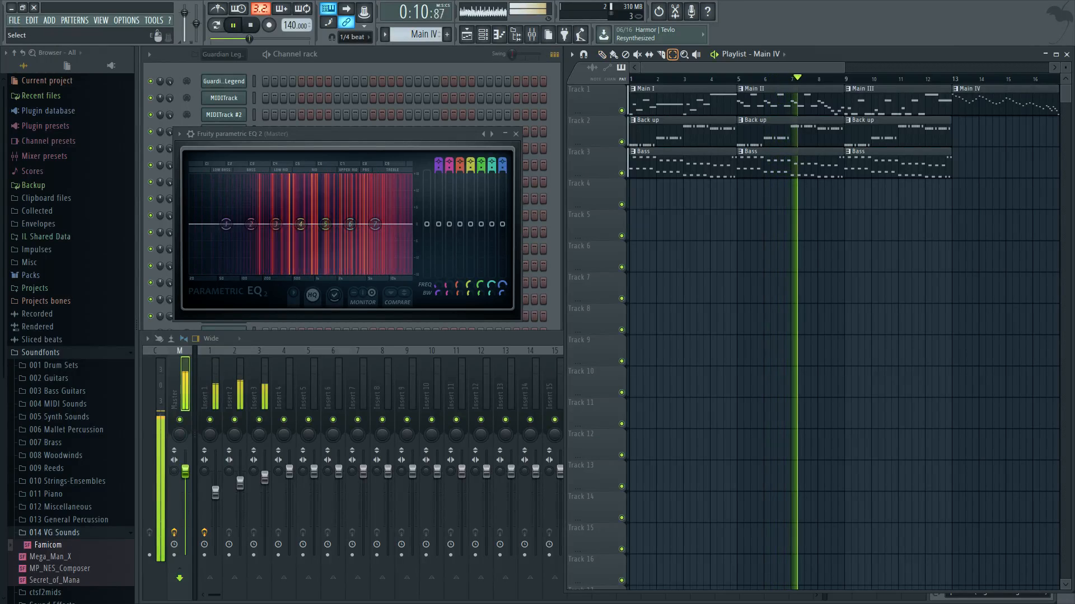
- Duplicate the Back up and Bass clips from bar 9 to bar 13, listen to the arrangement and stop playback
drag(922, 226, 880, 115)
key(ctrl+b)
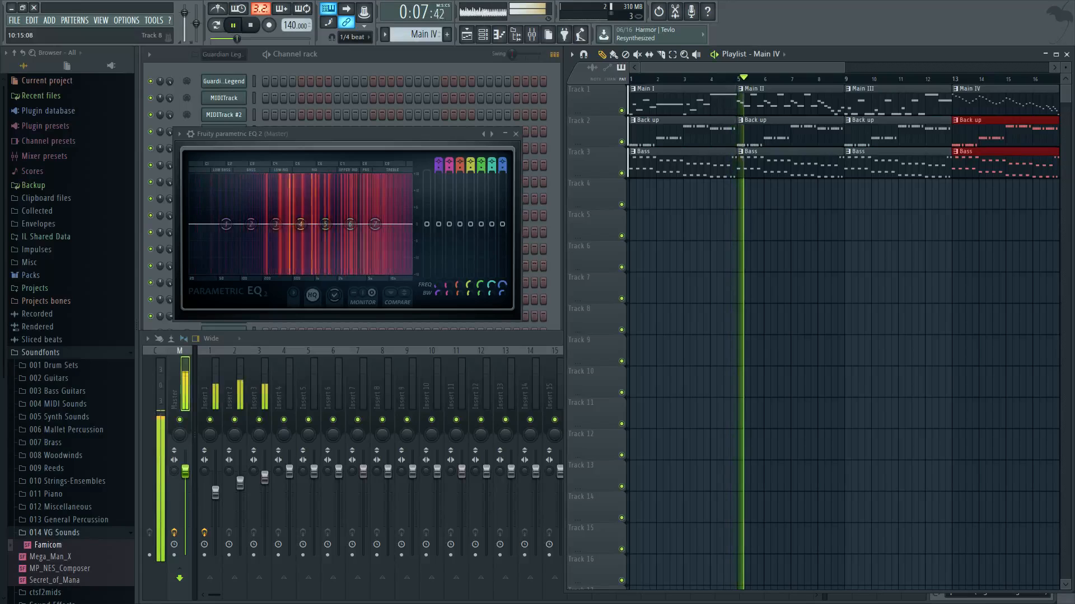
key(space)
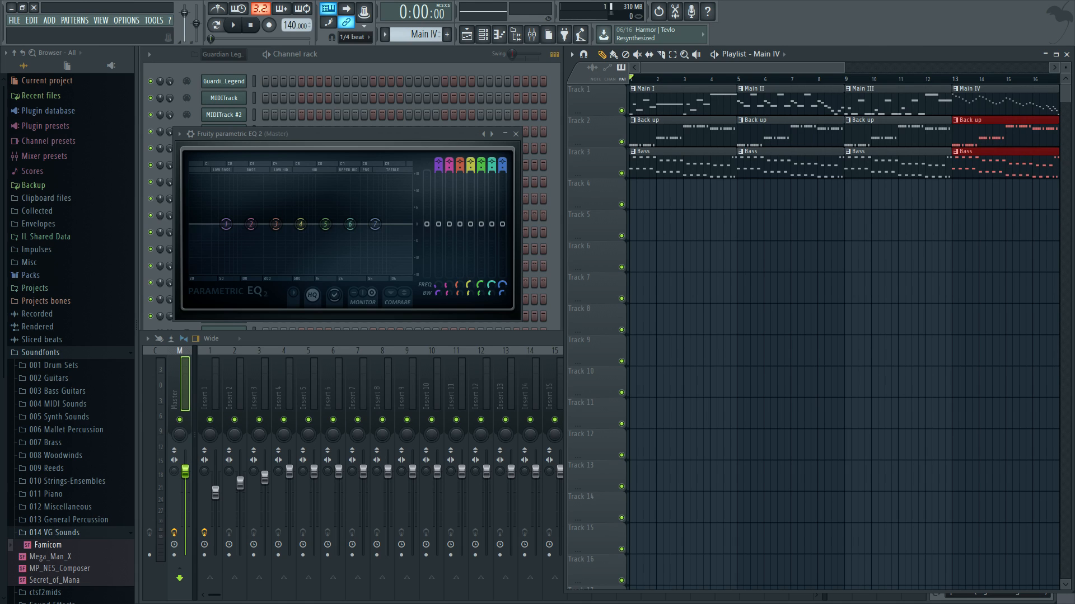
- Save the project to the Desktop as Example.flp
click(14, 20)
click(34, 80)
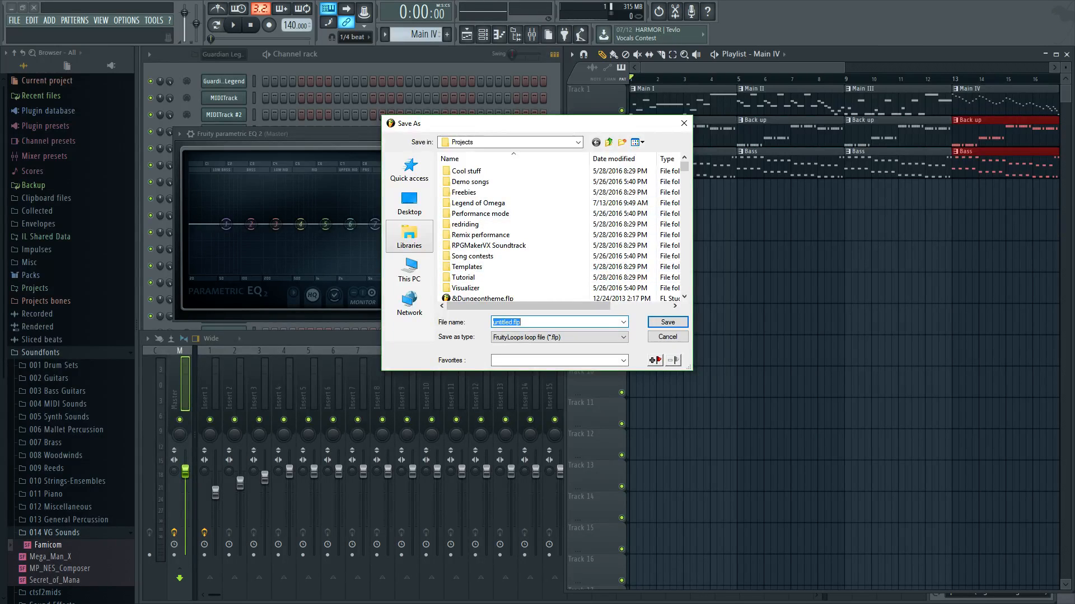
click(409, 202)
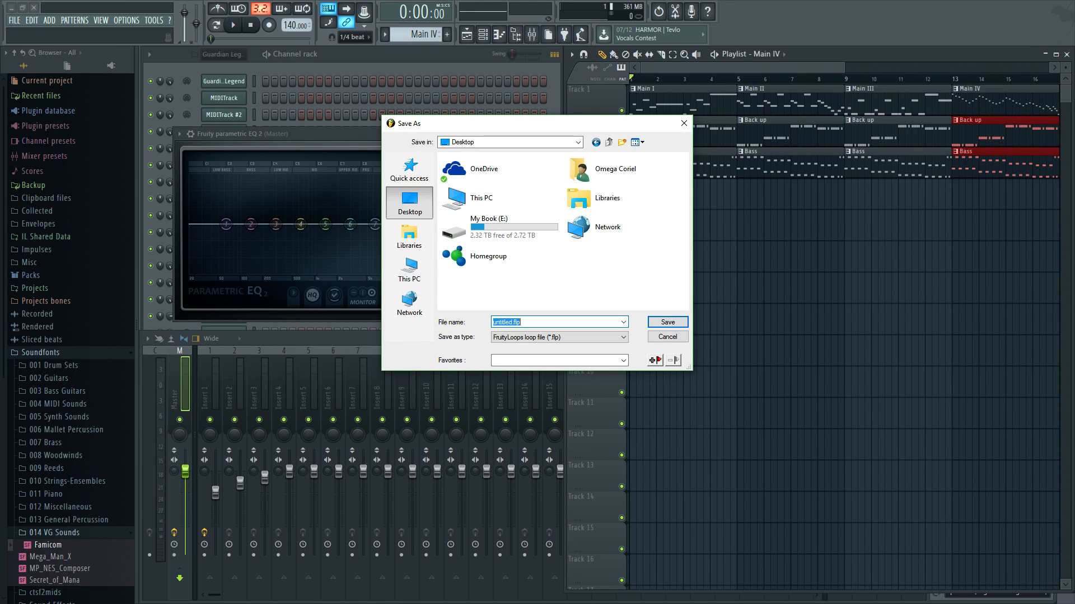
text(Example)
key(Return)
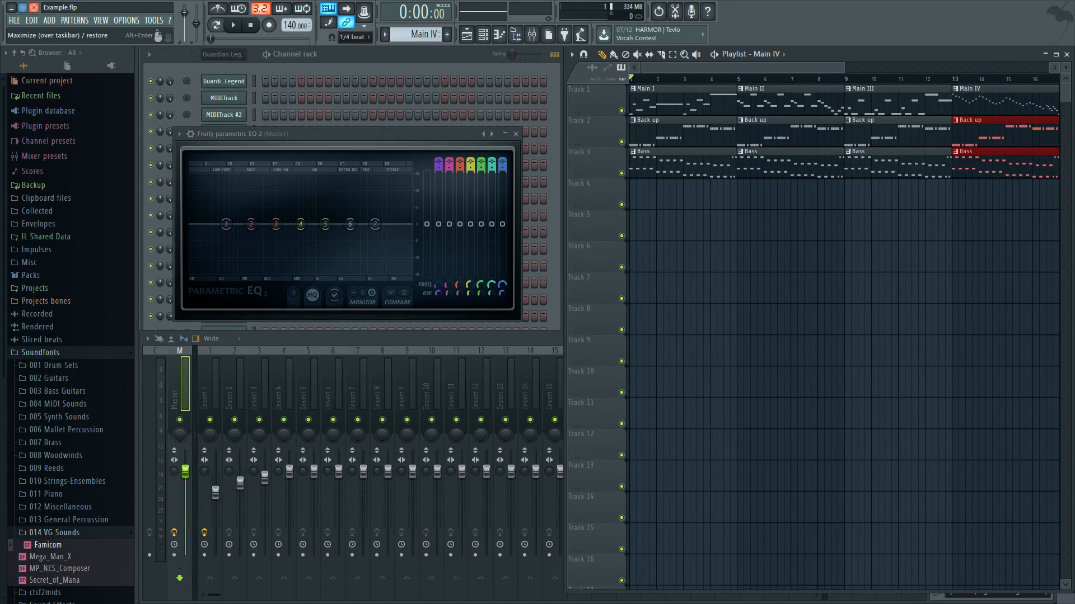
- Close the other FL Studio 12 instance running alongside Example.flp and return to the Example.flp project
click(12, 8)
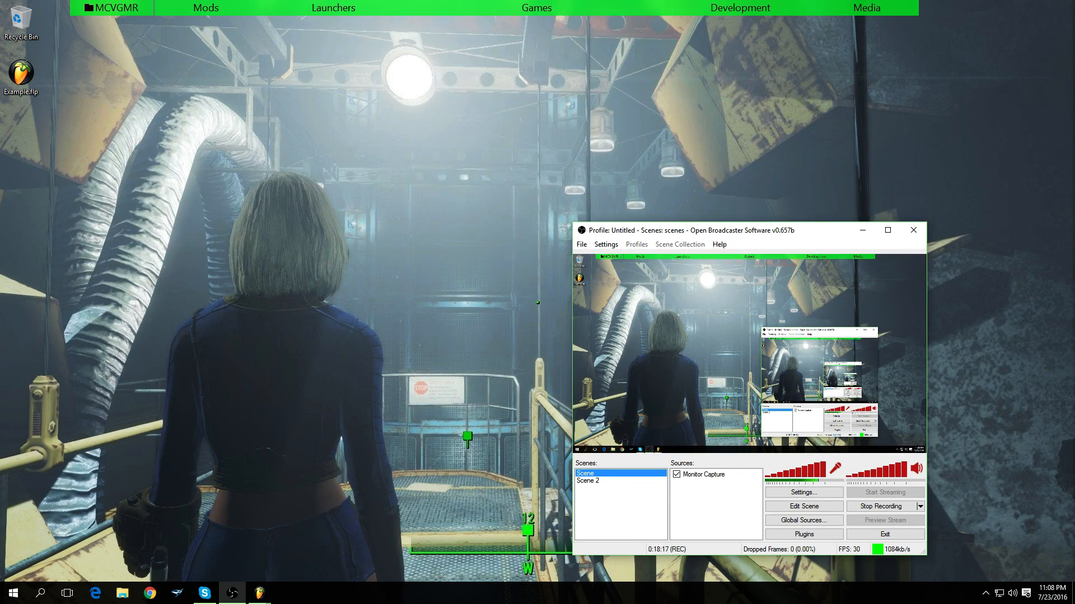
click(259, 593)
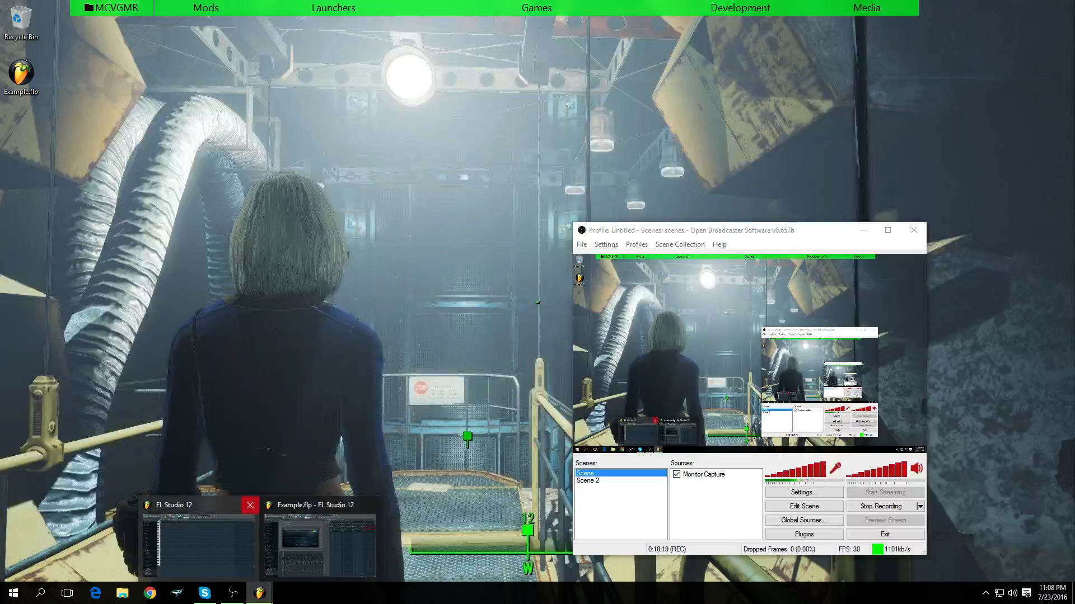
mouse_move(250, 505)
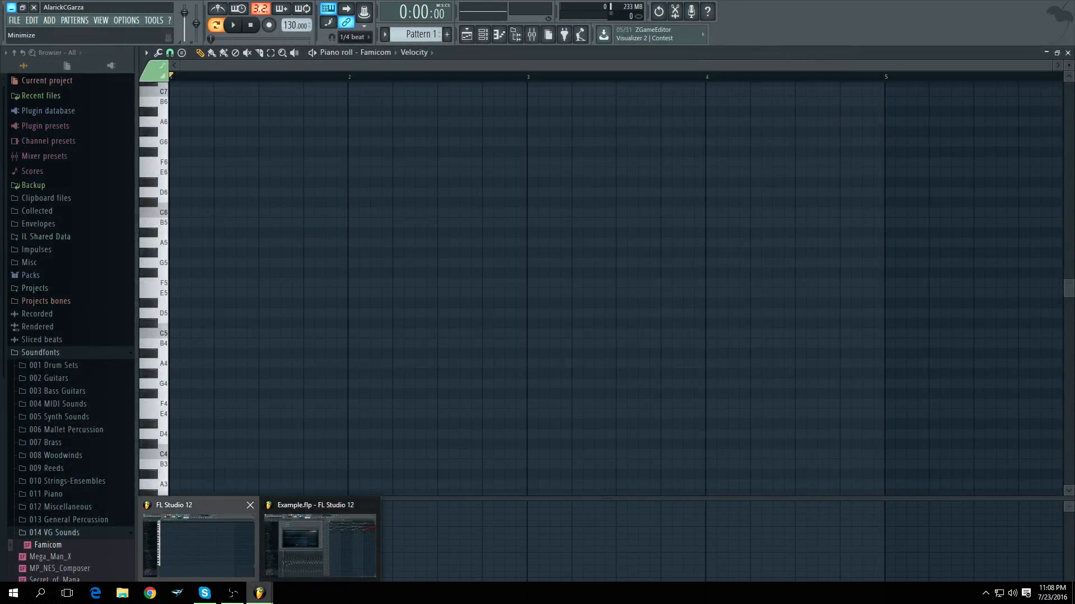
click(251, 506)
click(552, 337)
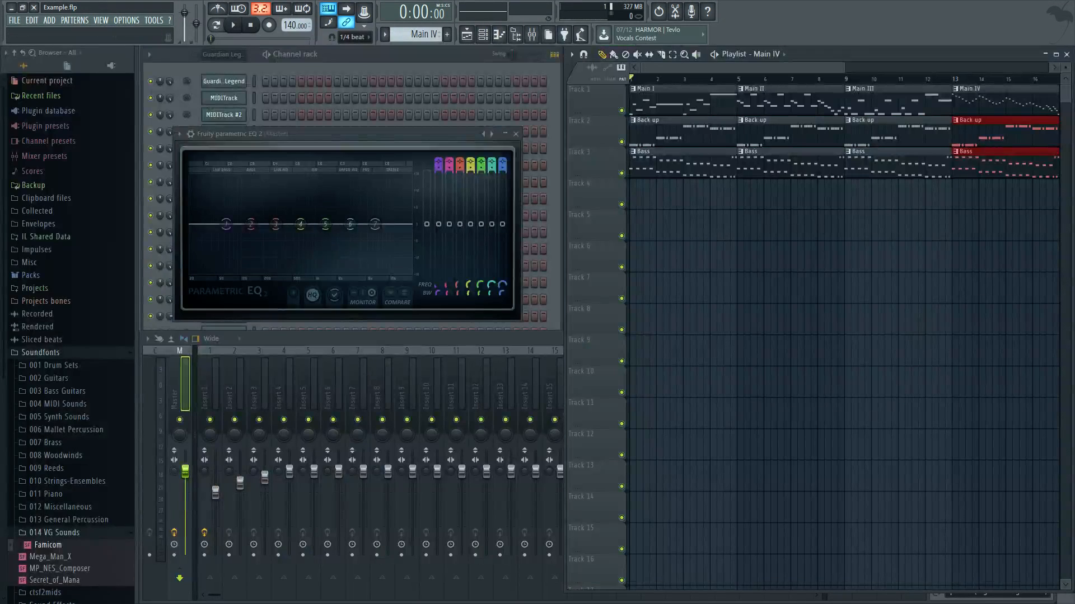
- Start opening another project and browse to Program Files (x86) > Image-Line > FL Studio 12 > Data > Projects on the C: drive
key(alt+f)
key(Down)
key(Down)
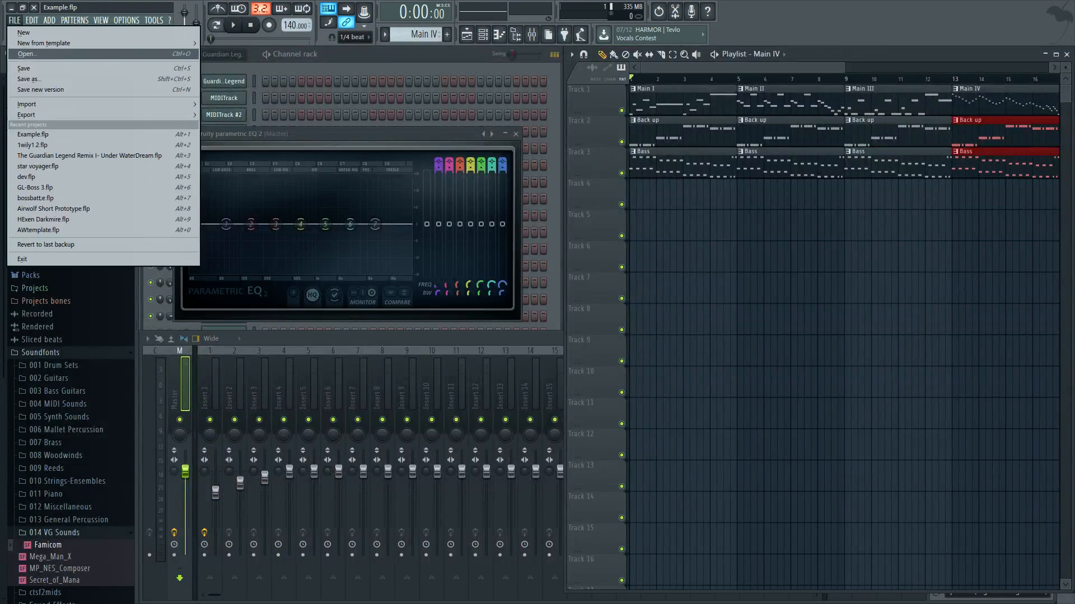
key(Return)
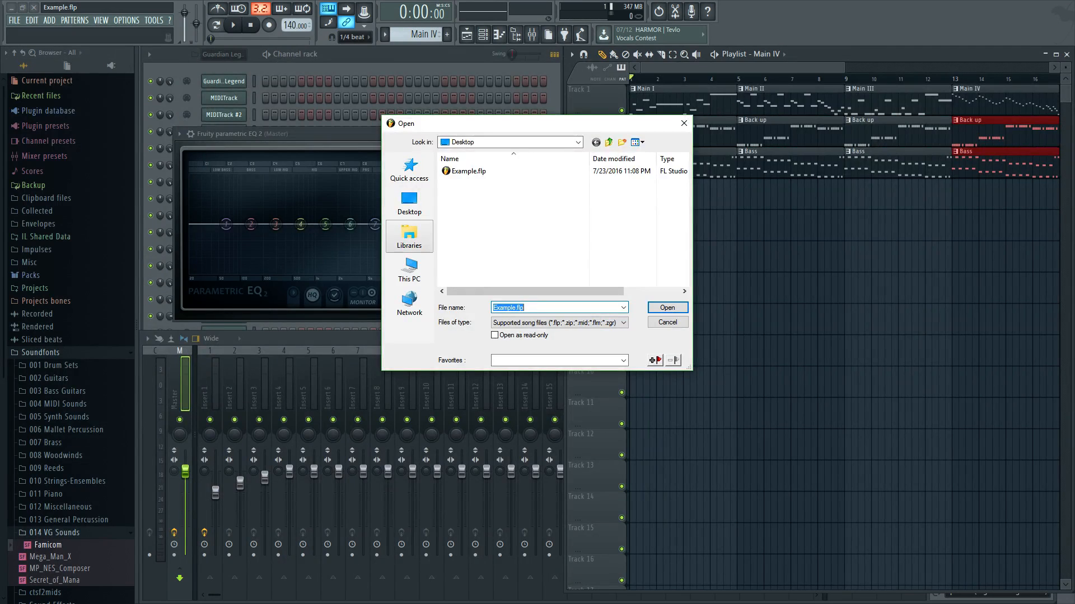
click(409, 268)
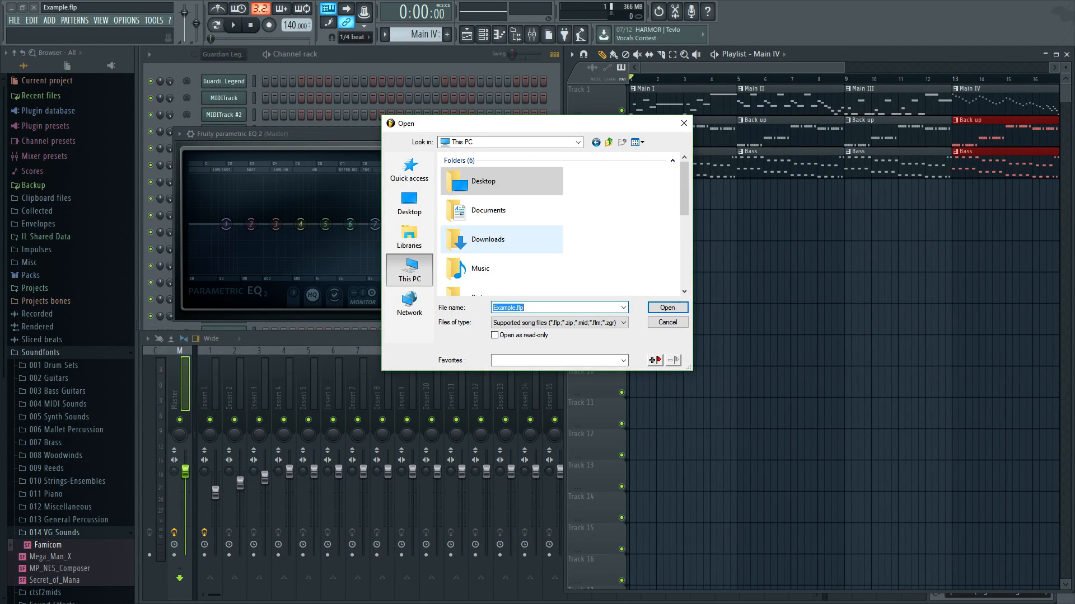
double_click(486, 179)
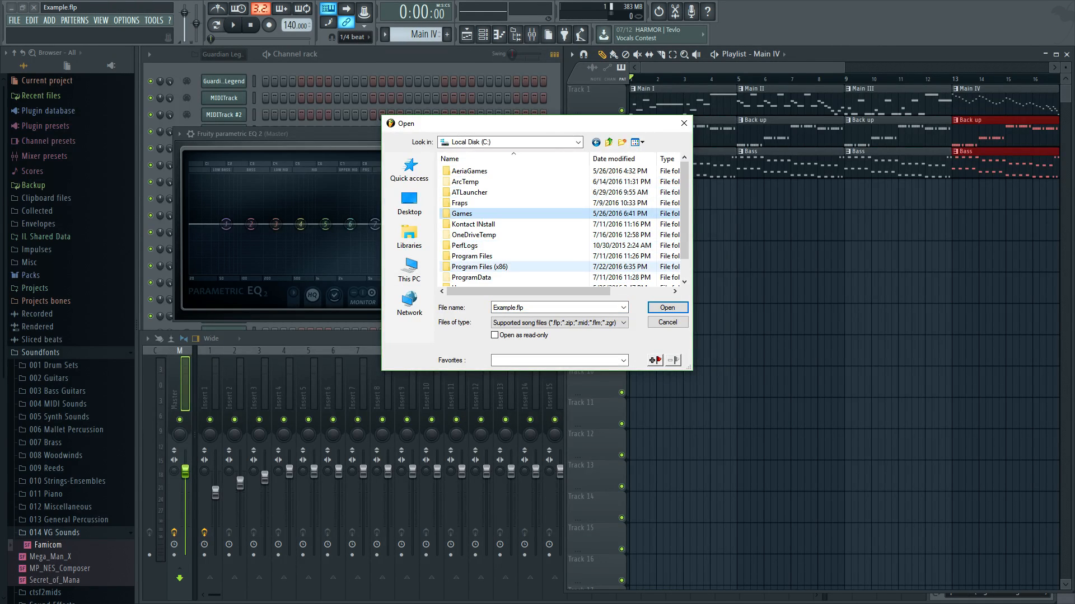
double_click(479, 266)
scroll(475, 235, down, 2)
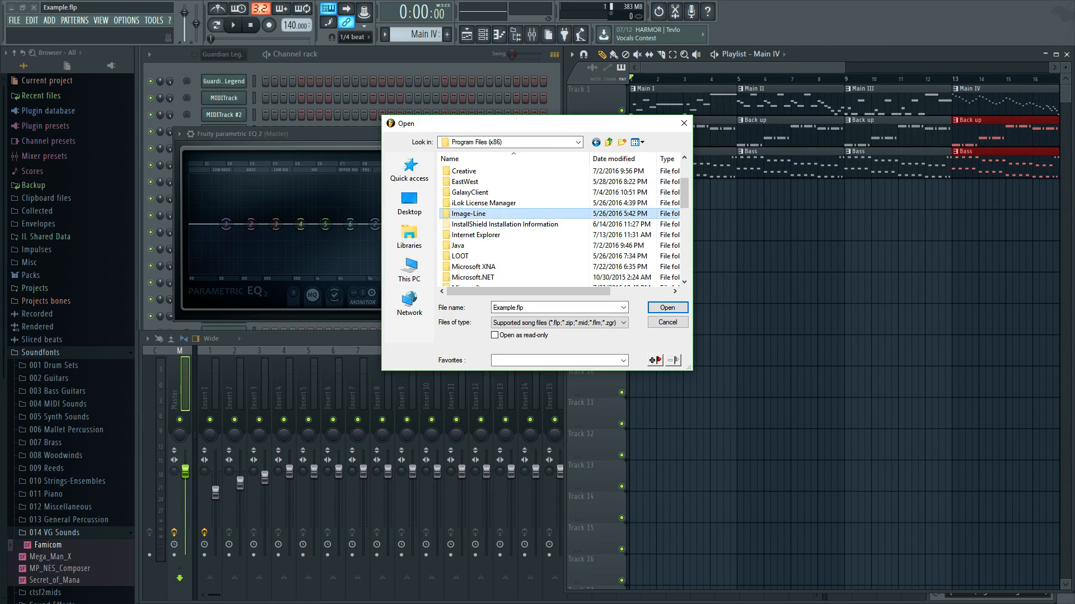
double_click(469, 213)
double_click(469, 181)
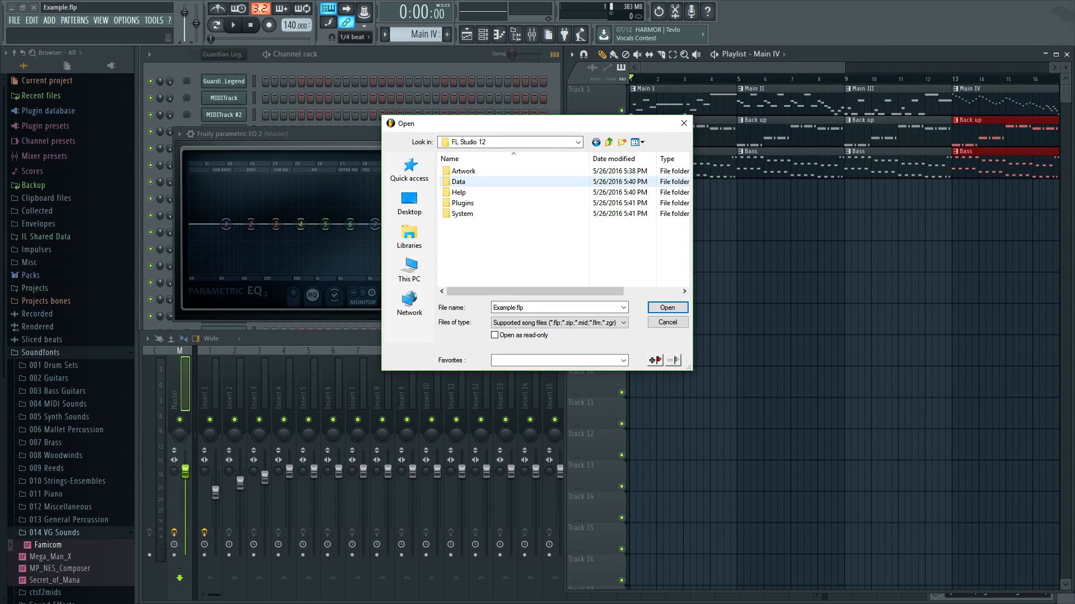
double_click(458, 182)
double_click(465, 192)
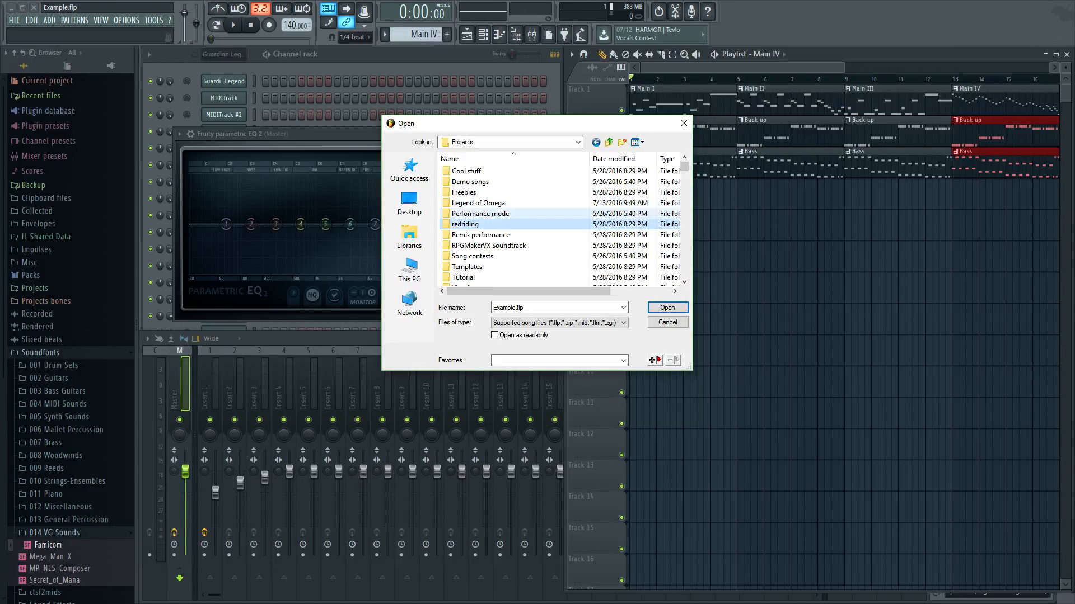
- Find vortextemplate.flp in the Projects folder and open it
scroll(466, 224, down, 5)
scroll(465, 224, up, 1)
click(466, 224)
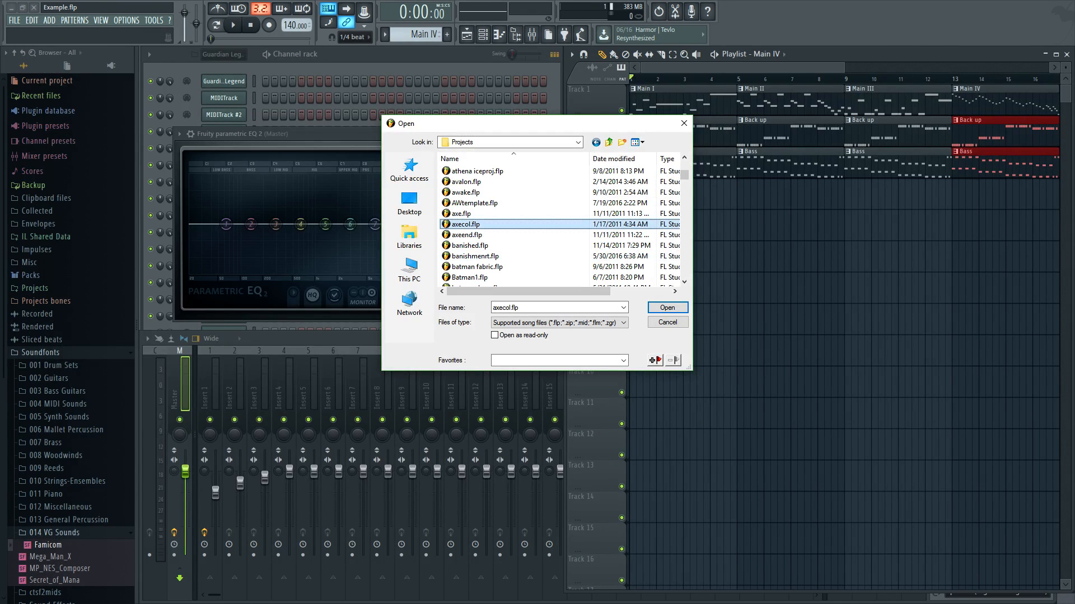
key(v)
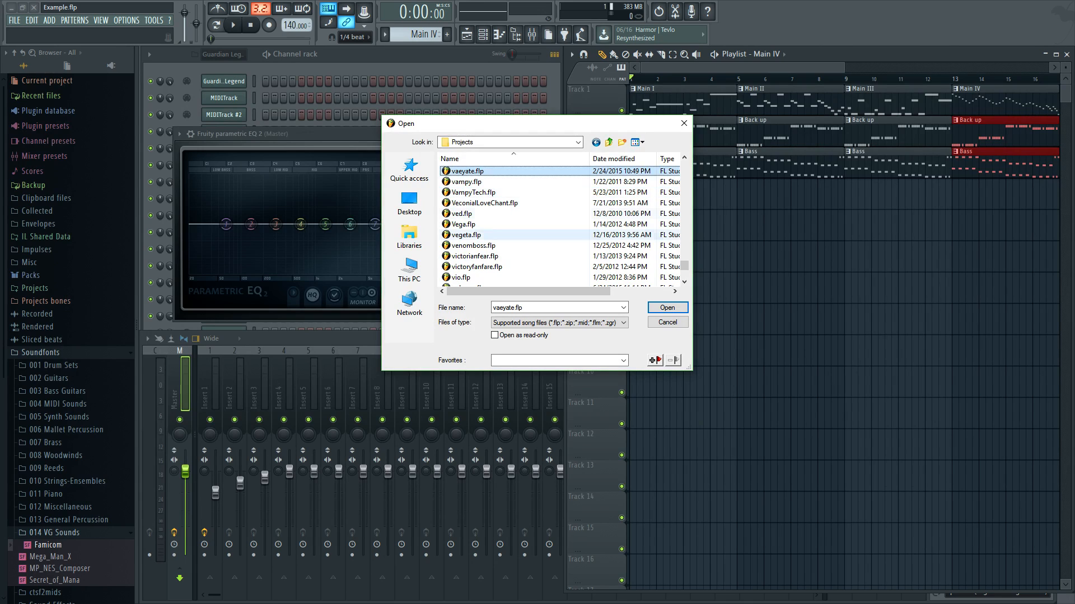
scroll(476, 274, down, 1)
scroll(479, 277, down, 2)
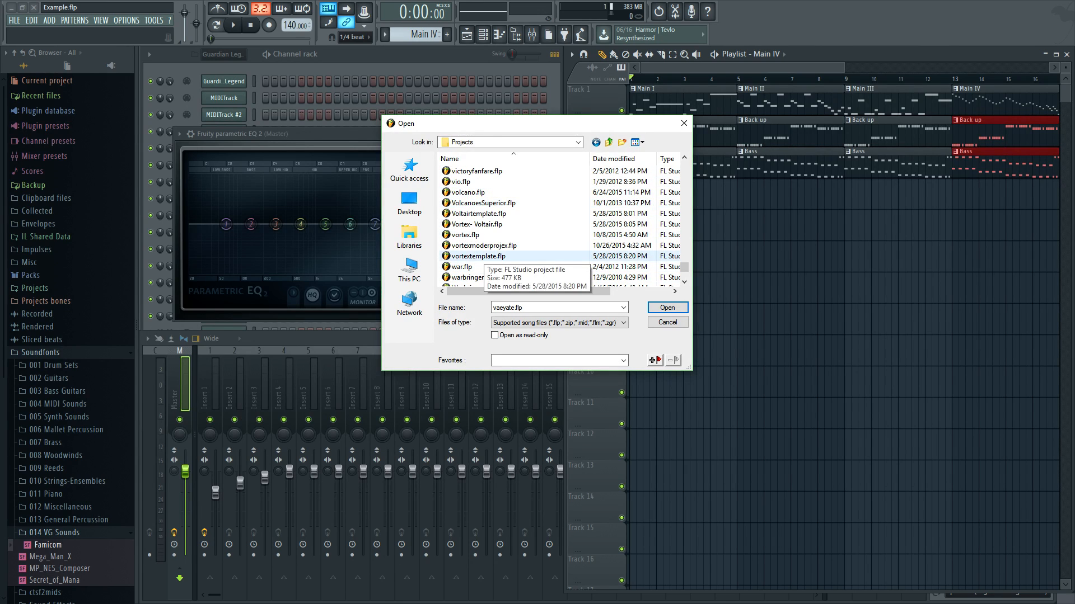
click(478, 256)
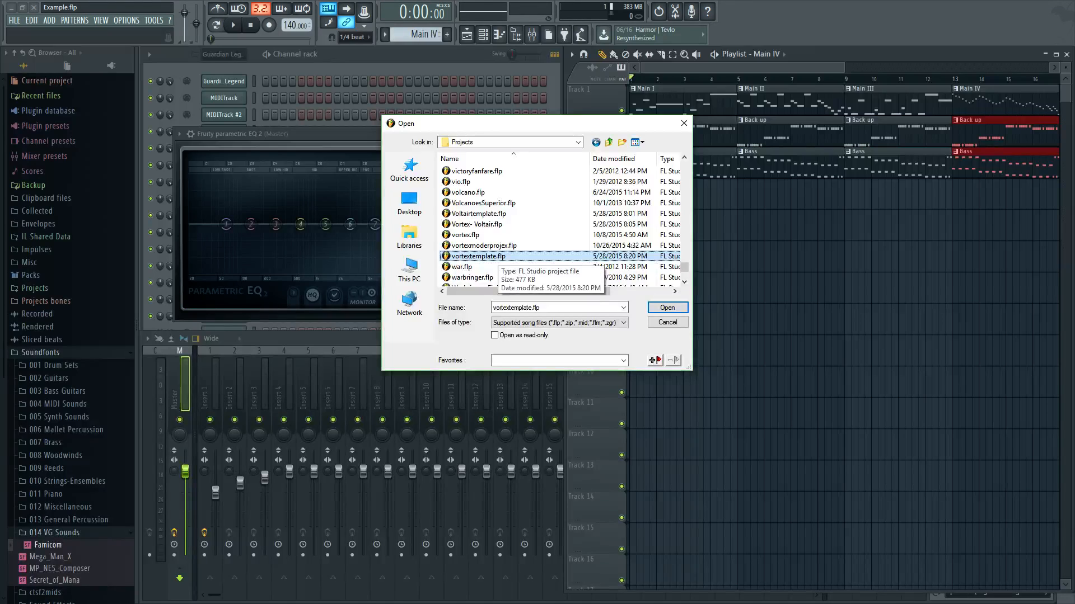
double_click(497, 256)
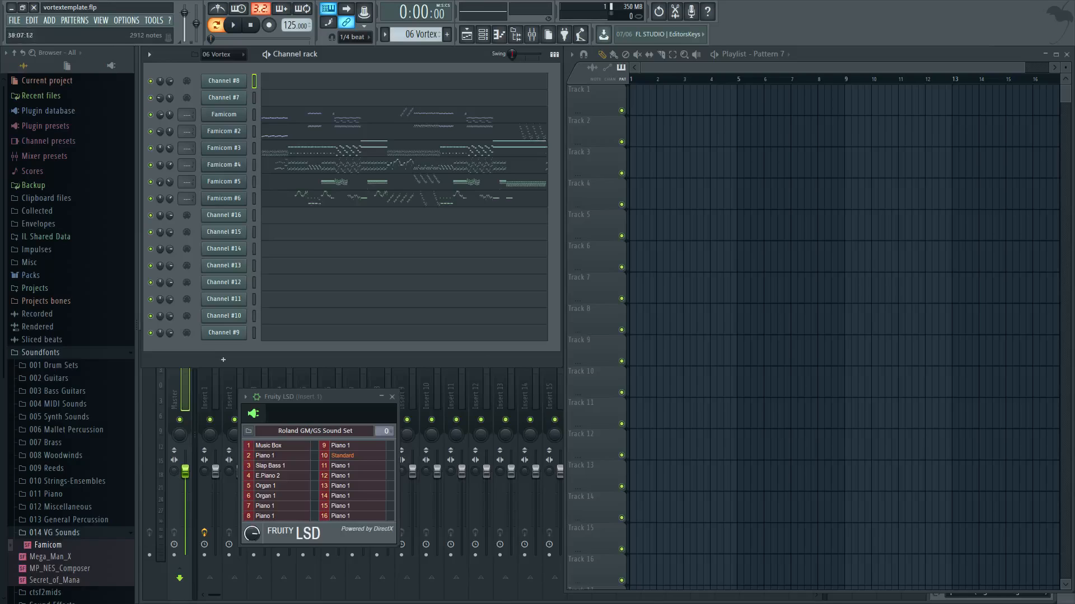
- Examine the Famicom #3 notes of the 06 Vortex pattern in the piano roll and close it
click(407, 149)
scroll(485, 236, down, 5)
scroll(486, 237, down, 3)
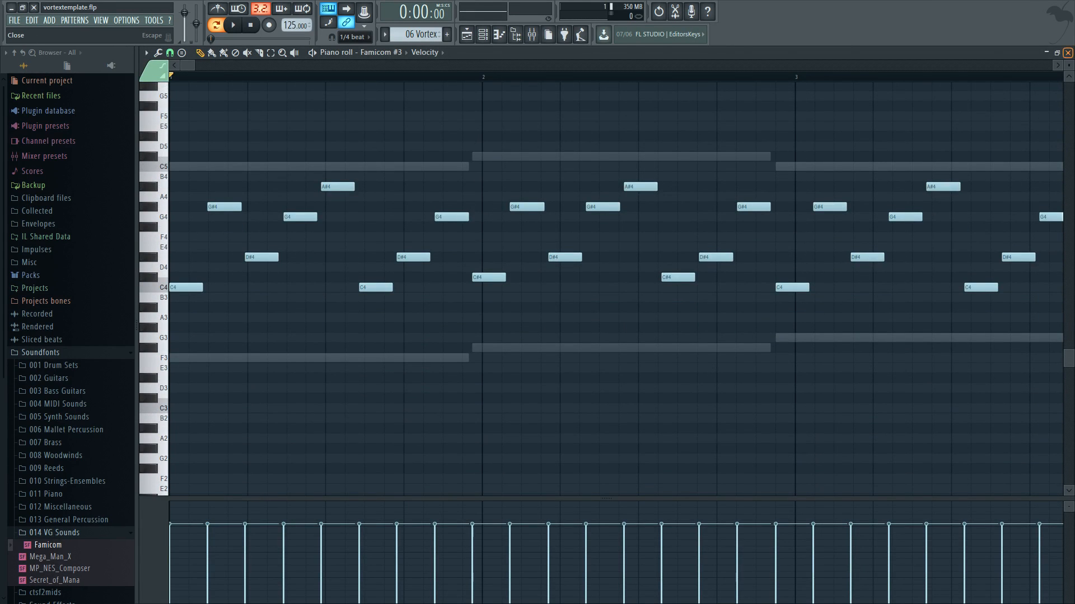
click(1067, 52)
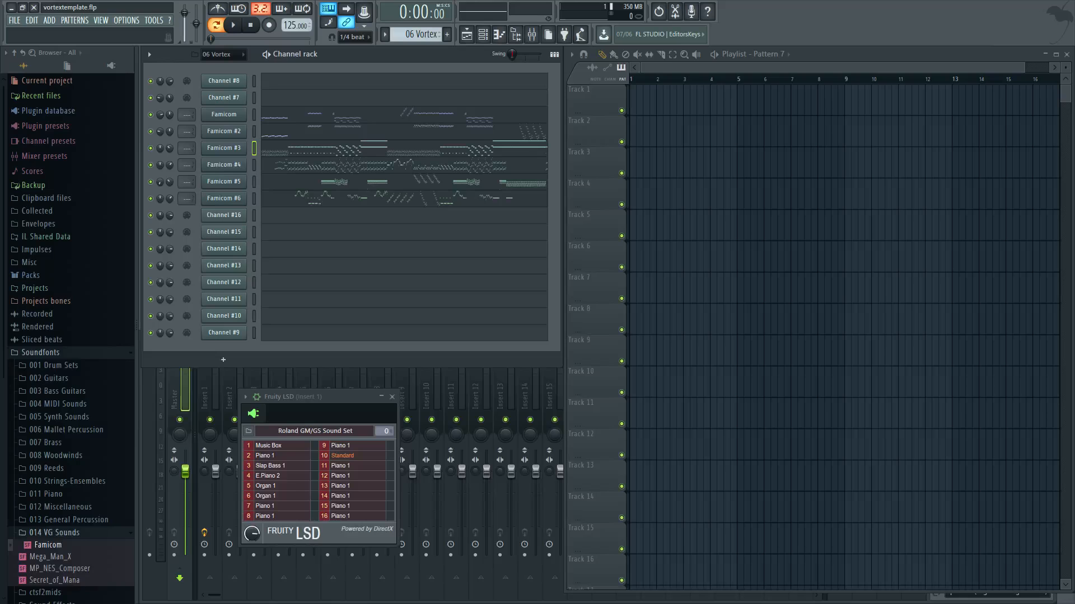
click(15, 21)
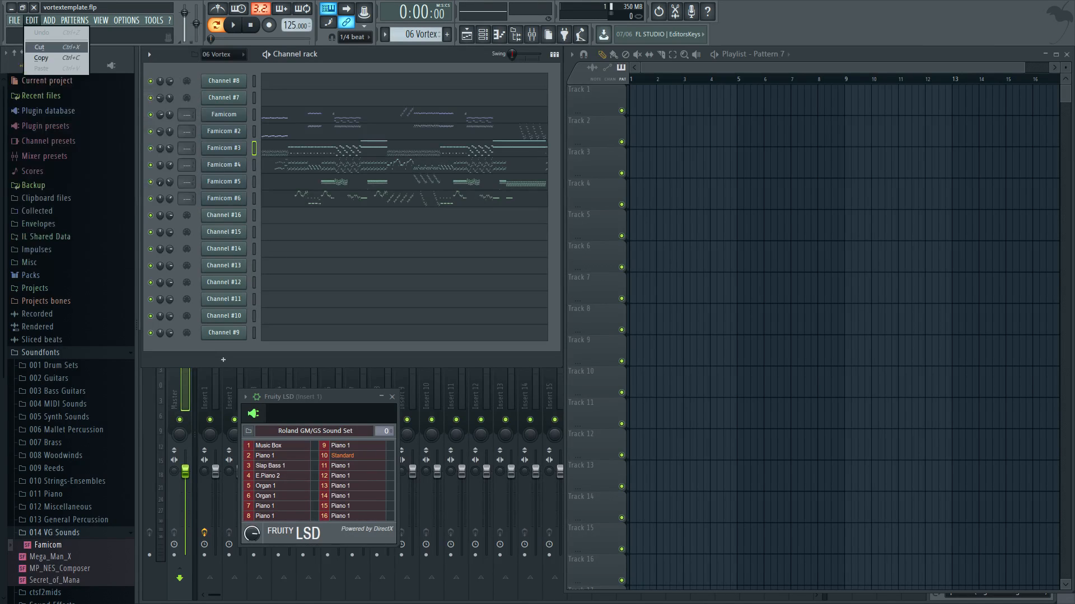
click(27, 54)
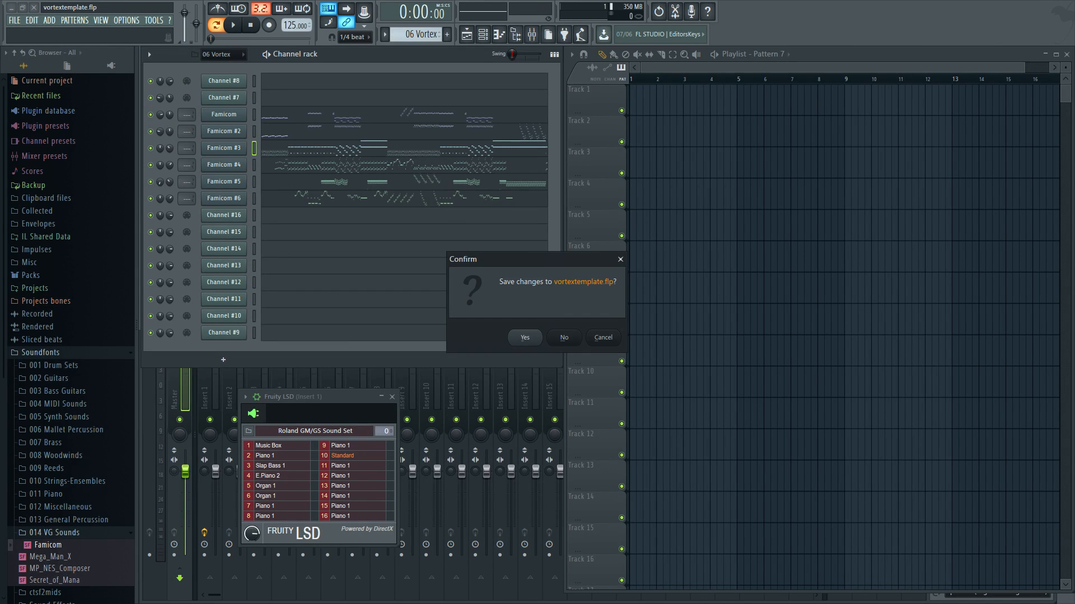
key(n)
key(Escape)
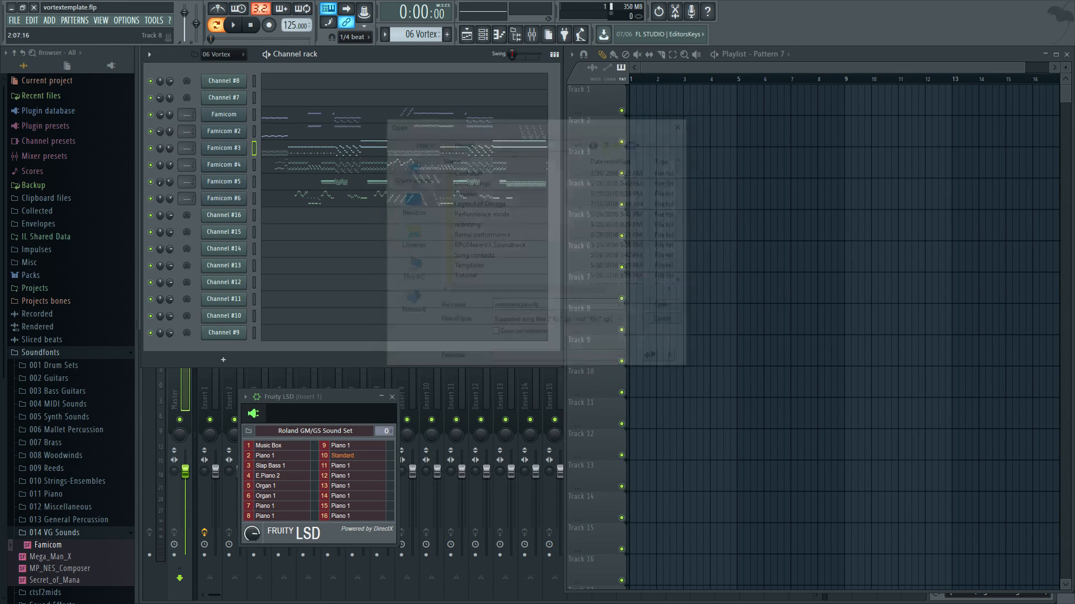
- Close FL Studio to return to the desktop
click(34, 8)
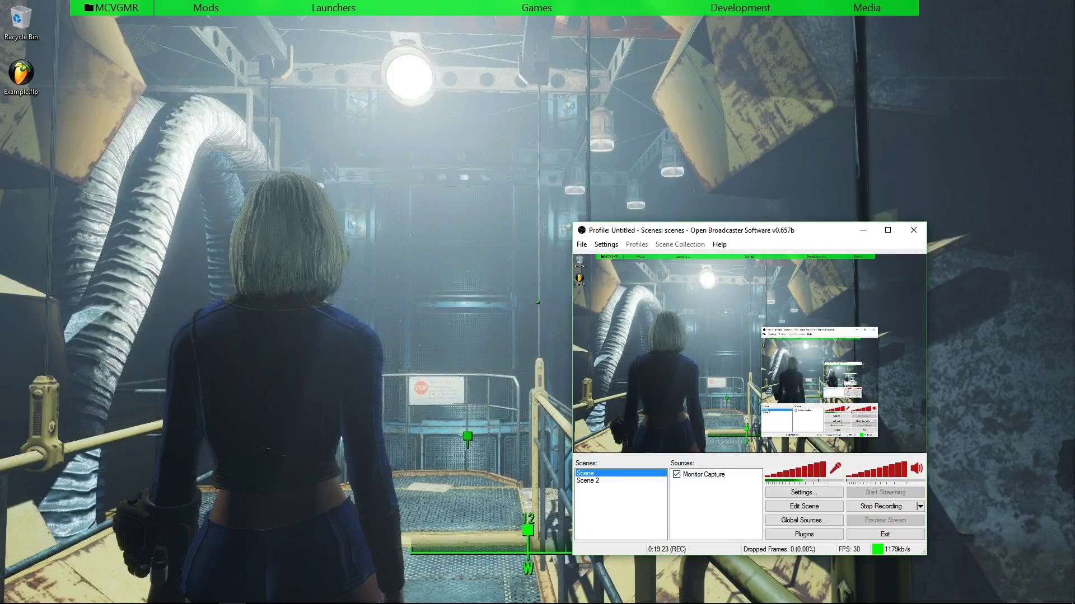
click(150, 594)
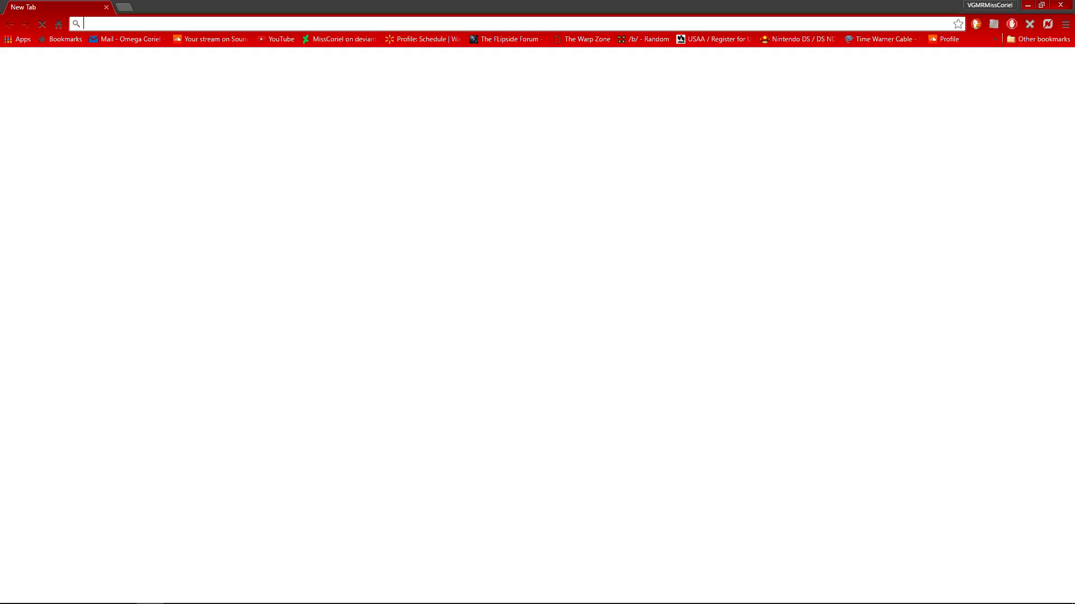
click(1028, 5)
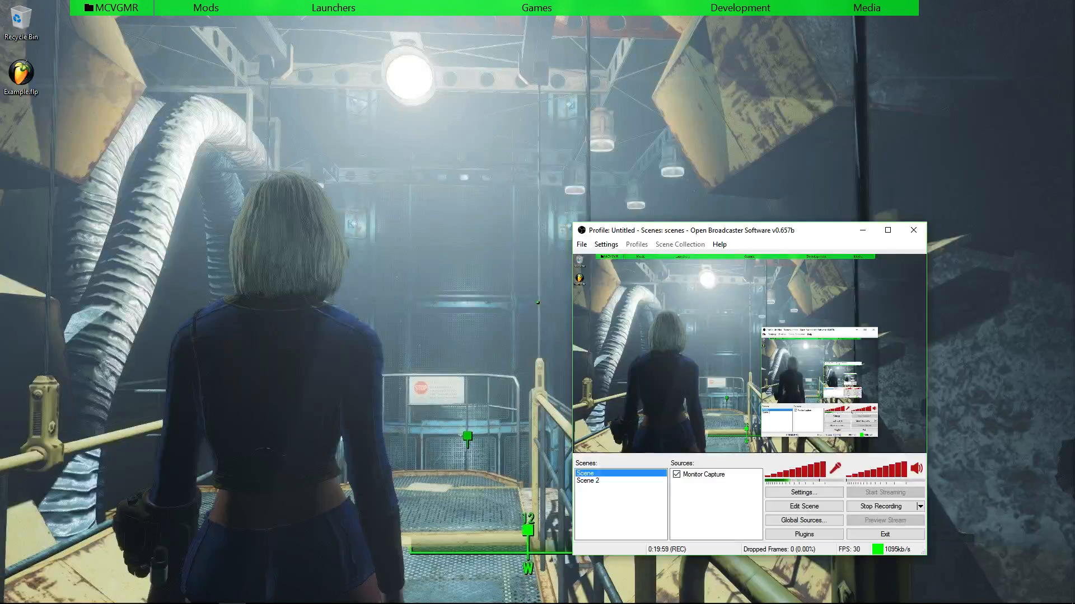
mouse_move(866, 8)
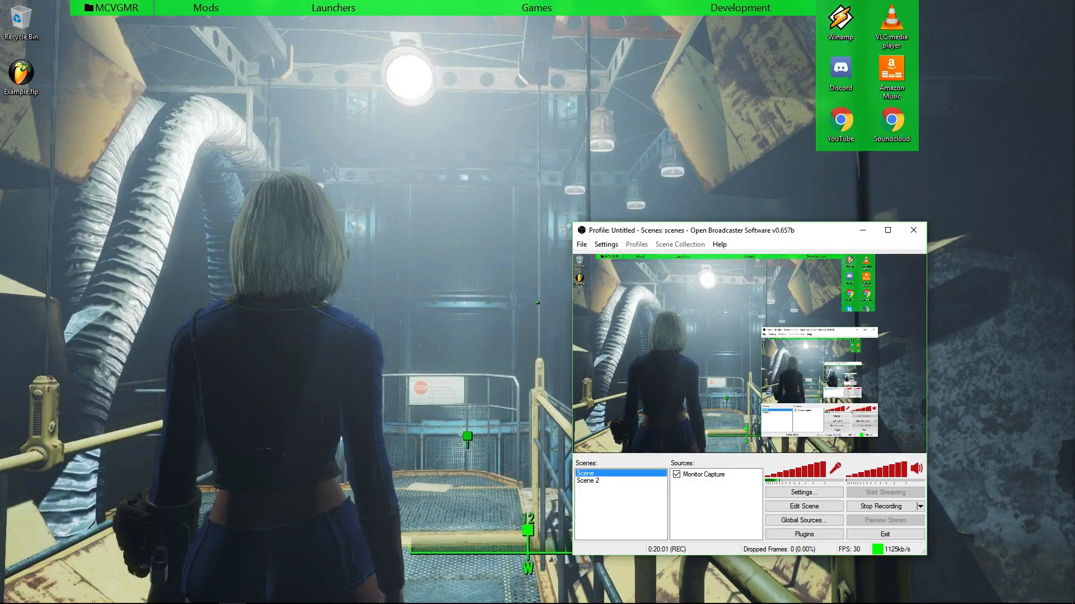